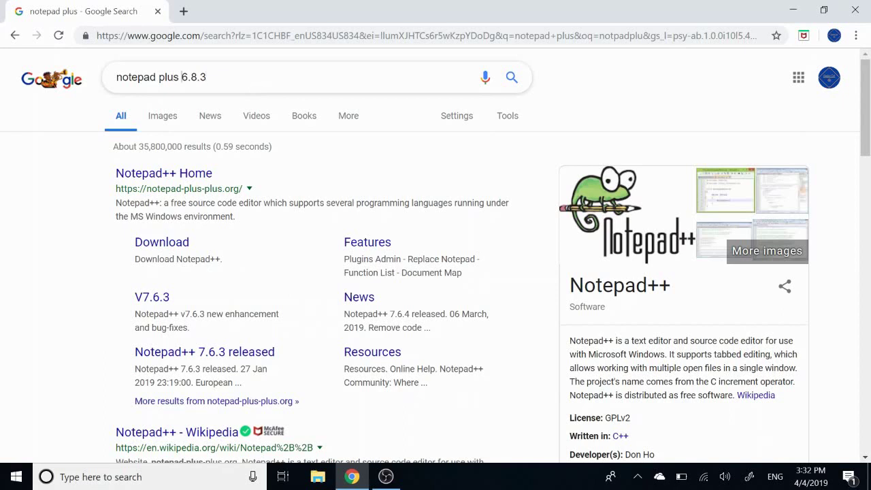
- Complete the web search query as "notepad plus plus 6.8.3" and run the search
{"action": "type", "text": "pli"}
{"action": "key", "text": "BackSpace"}
{"action": "type", "text": "us"}
{"action": "key", "text": "Return"}
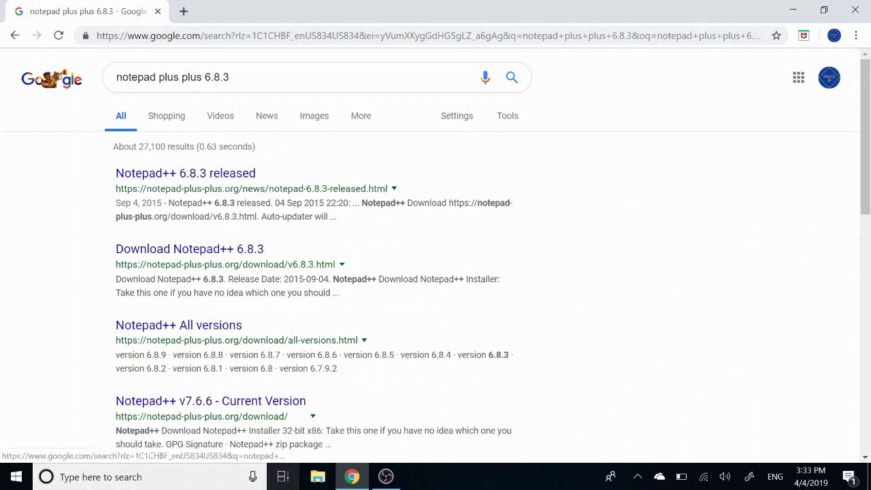
- In File Explorer, open the Desktop's All-tools folder and locate the npp.6.8.3.Installer file
{"action": "left_click", "coordinate": [318, 476]}
{"action": "double_click", "coordinate": [363, 189]}
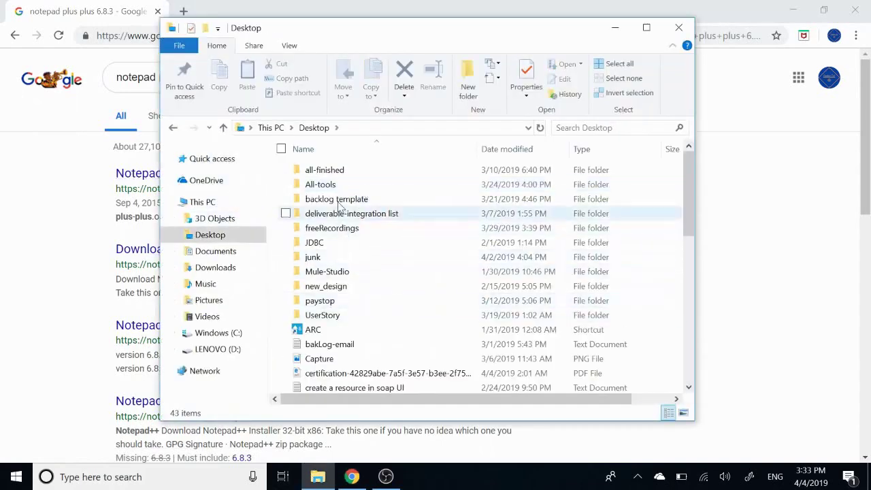
{"action": "left_click", "coordinate": [336, 186]}
{"action": "double_click", "coordinate": [336, 186]}
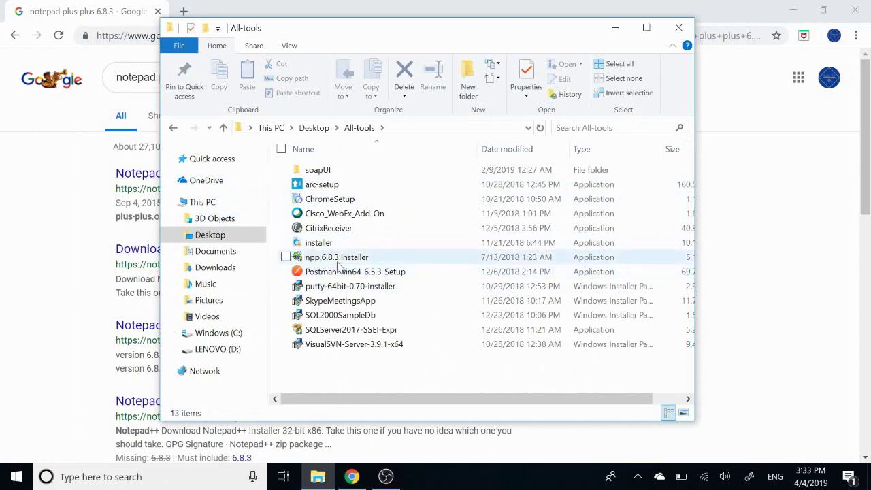
{"action": "double_click", "coordinate": [338, 264]}
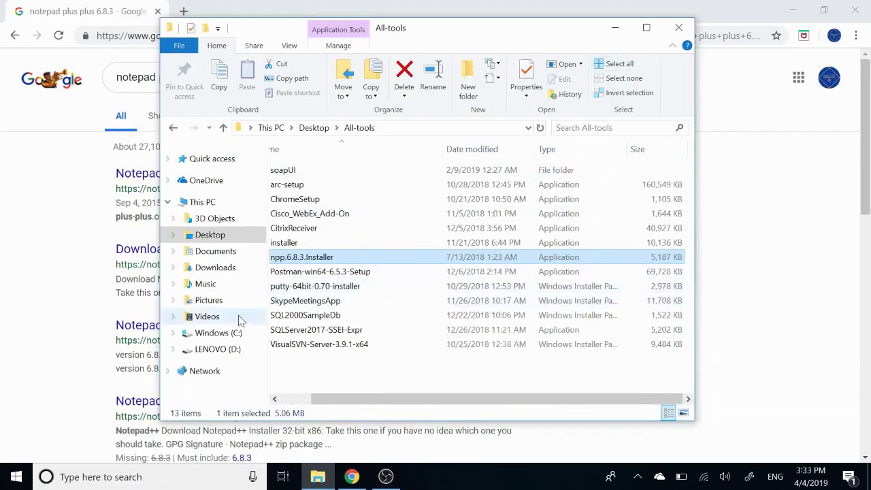
- Return to the Desktop folder and launch Notepad++ from there
{"action": "left_click", "coordinate": [217, 237]}
{"action": "scroll", "coordinate": [388, 315], "scroll_direction": "down", "scroll_amount": 7}
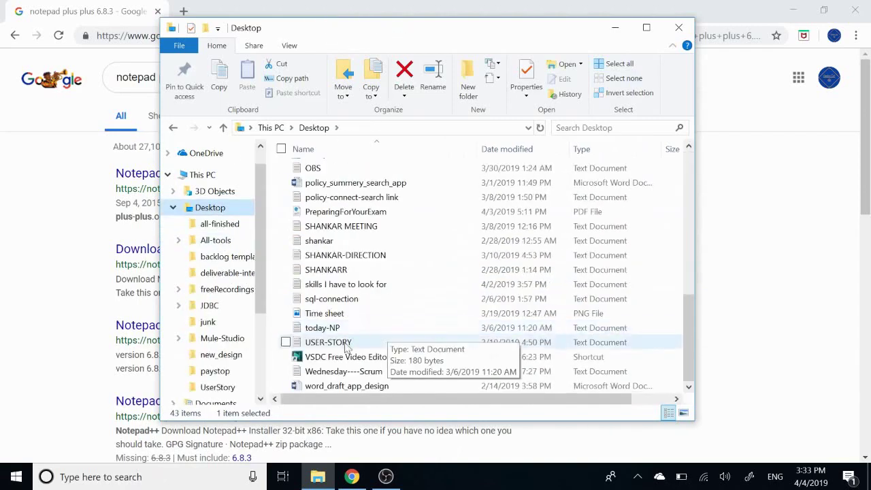
{"action": "scroll", "coordinate": [341, 327], "scroll_direction": "up", "scroll_amount": 2}
{"action": "scroll", "coordinate": [354, 285], "scroll_direction": "up", "scroll_amount": 1}
{"action": "double_click", "coordinate": [344, 282]}
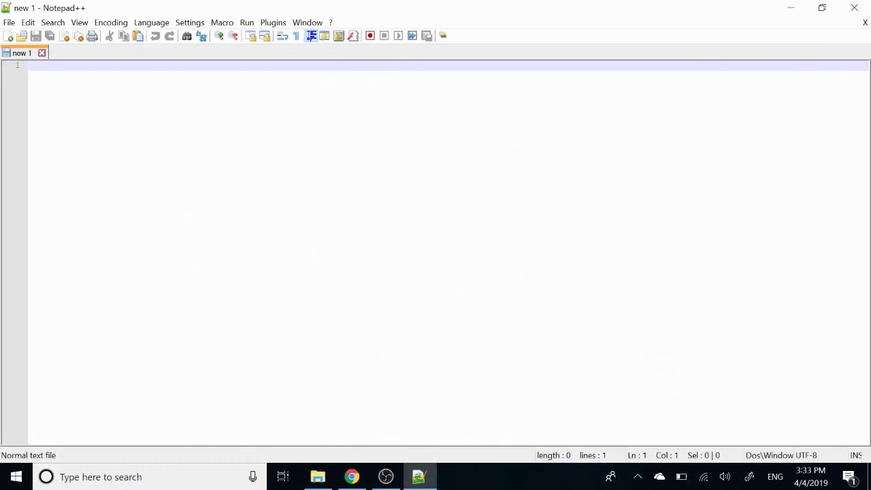
- Show the Plugin Manager and look over its available and installed plugins
{"action": "left_click", "coordinate": [273, 24]}
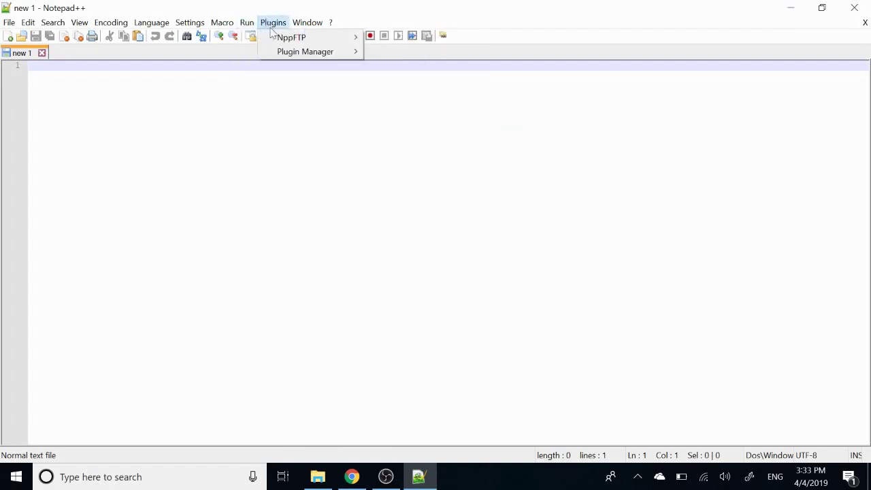
{"action": "mouse_move", "coordinate": [300, 54]}
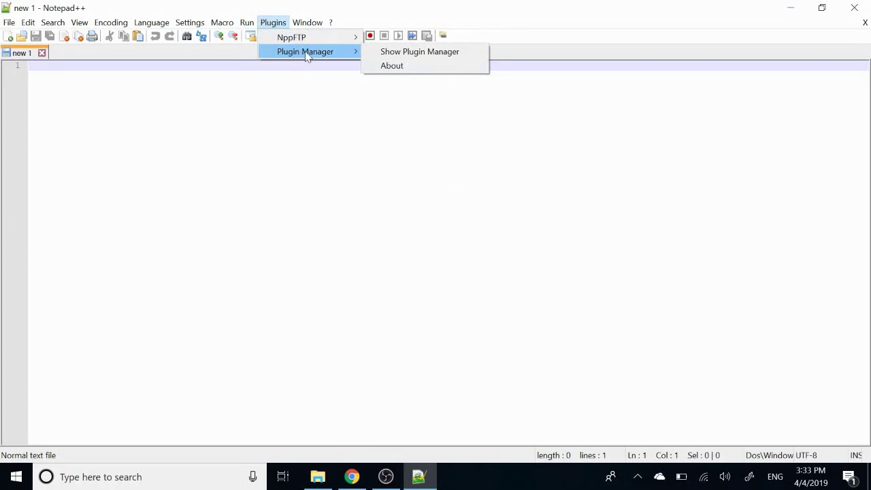
{"action": "left_click", "coordinate": [417, 53]}
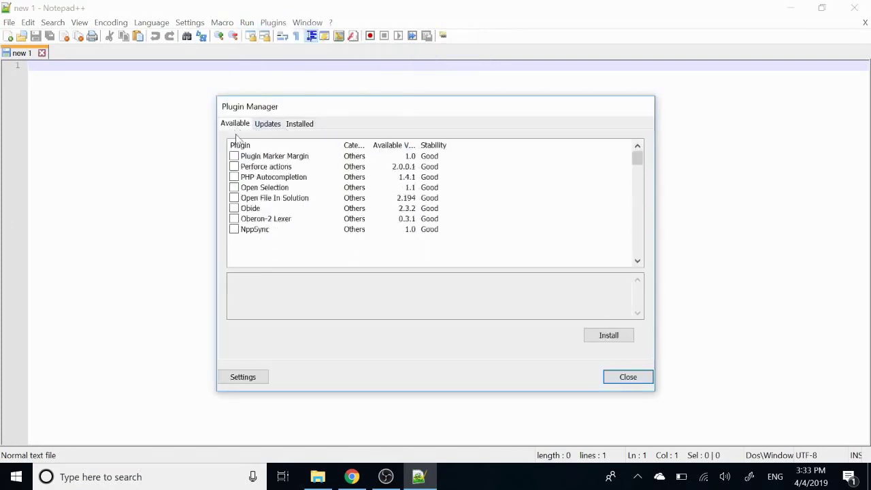
{"action": "scroll", "coordinate": [267, 214], "scroll_direction": "down", "scroll_amount": 1}
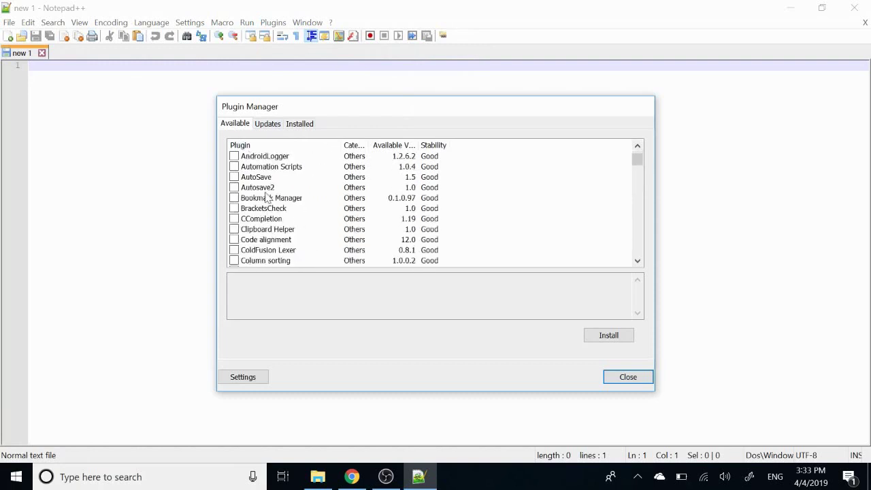
{"action": "scroll", "coordinate": [266, 197], "scroll_direction": "down", "scroll_amount": 3}
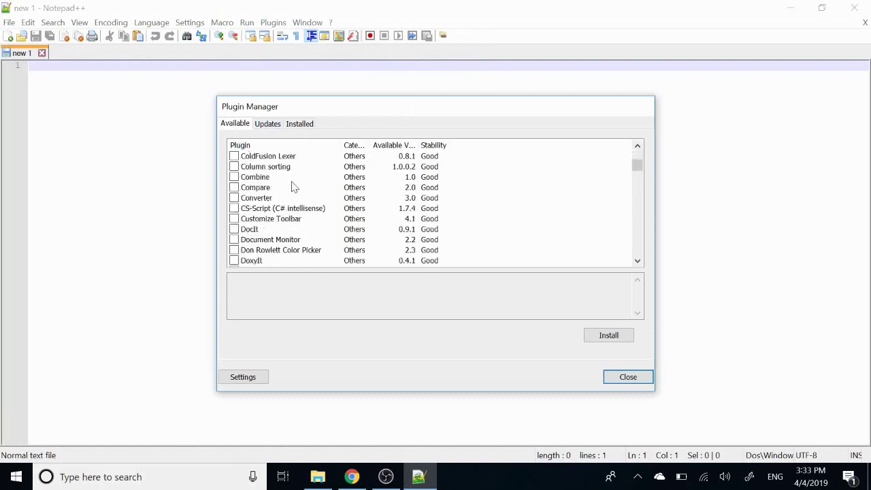
{"action": "left_click", "coordinate": [300, 124]}
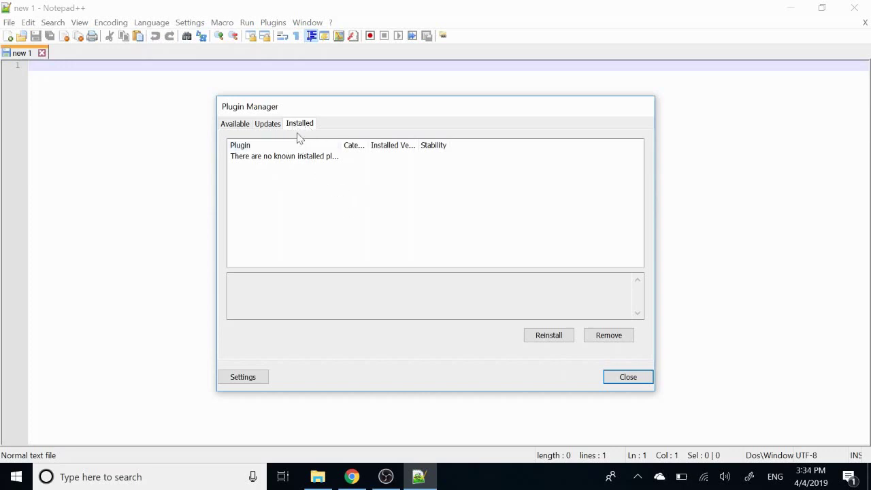
- Mark the XML Tools plugin for installation among the available plugins
{"action": "left_click", "coordinate": [235, 127]}
{"action": "scroll", "coordinate": [286, 215], "scroll_direction": "down", "scroll_amount": 20}
{"action": "scroll", "coordinate": [271, 214], "scroll_direction": "down", "scroll_amount": 4}
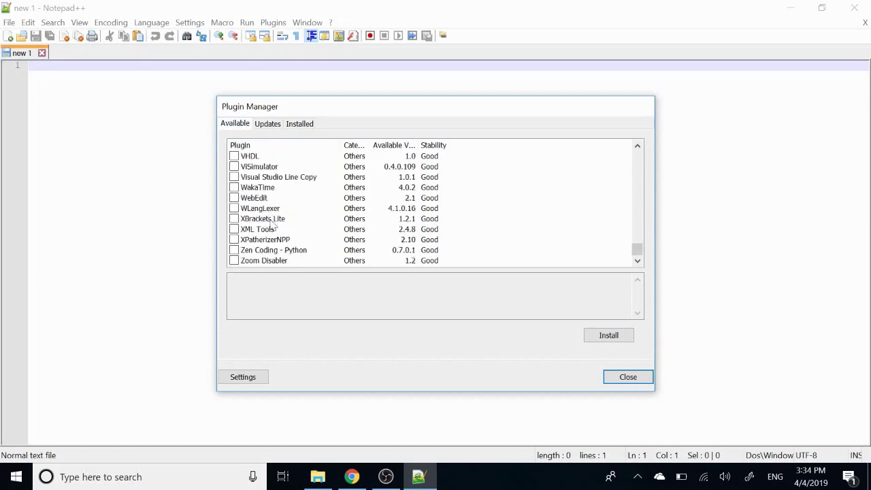
{"action": "left_click", "coordinate": [234, 229]}
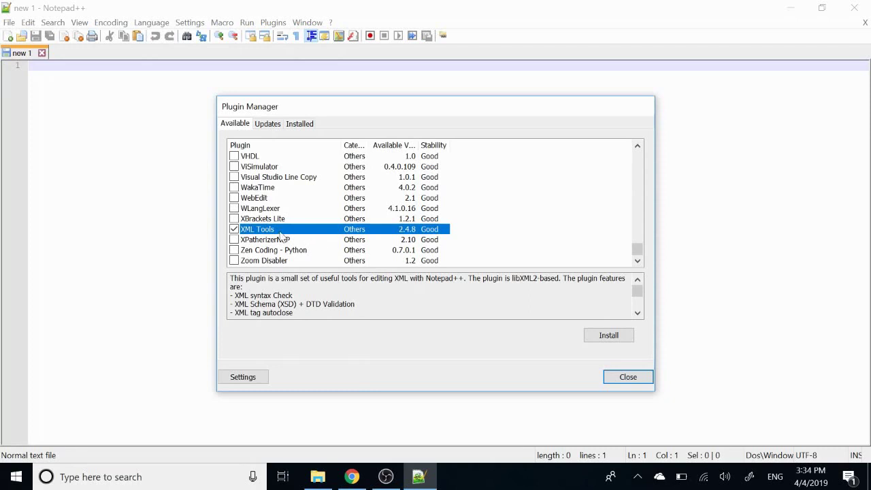
- Mark the Npp Xml Treeview plugin for installation as well
{"action": "scroll", "coordinate": [281, 235], "scroll_direction": "up", "scroll_amount": 5}
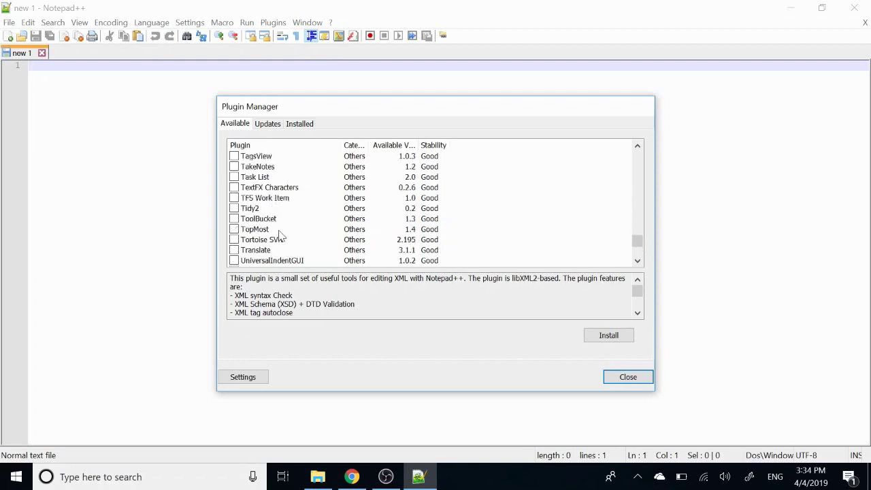
{"action": "scroll", "coordinate": [279, 232], "scroll_direction": "down", "scroll_amount": 3}
{"action": "scroll", "coordinate": [306, 256], "scroll_direction": "up", "scroll_amount": 3}
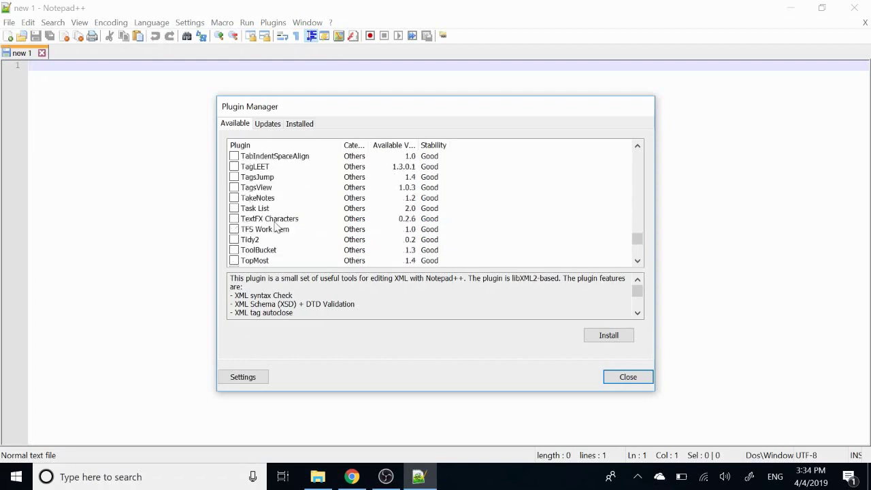
{"action": "scroll", "coordinate": [278, 232], "scroll_direction": "up", "scroll_amount": 5}
{"action": "scroll", "coordinate": [276, 228], "scroll_direction": "up", "scroll_amount": 4}
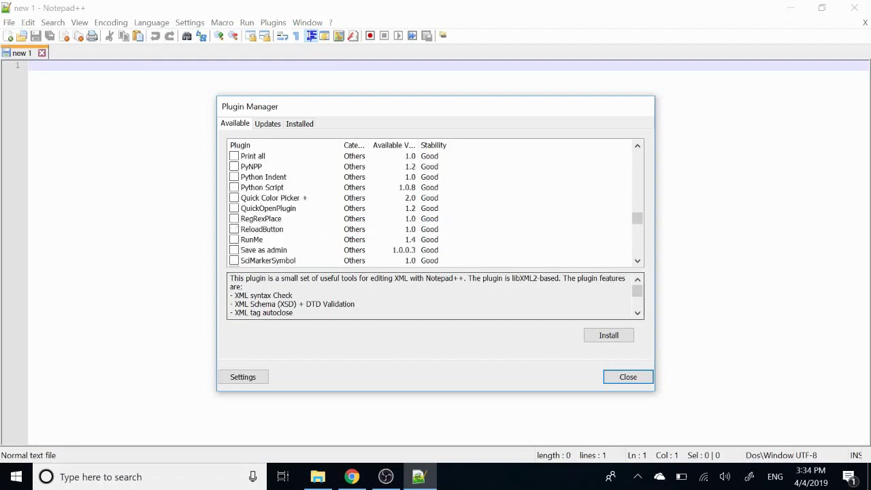
{"action": "scroll", "coordinate": [297, 245], "scroll_direction": "up", "scroll_amount": 1}
{"action": "scroll", "coordinate": [296, 239], "scroll_direction": "up", "scroll_amount": 2}
{"action": "scroll", "coordinate": [289, 245], "scroll_direction": "down", "scroll_amount": 1}
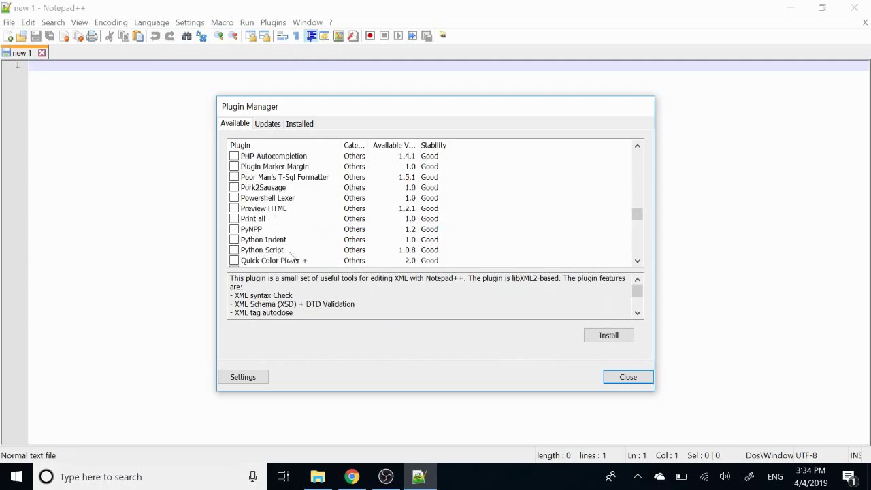
{"action": "scroll", "coordinate": [291, 254], "scroll_direction": "up", "scroll_amount": 8}
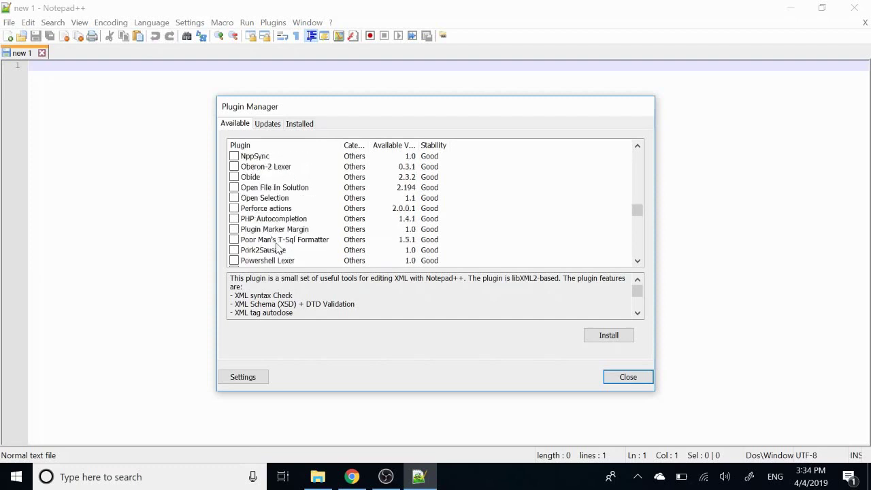
{"action": "scroll", "coordinate": [273, 222], "scroll_direction": "up", "scroll_amount": 3}
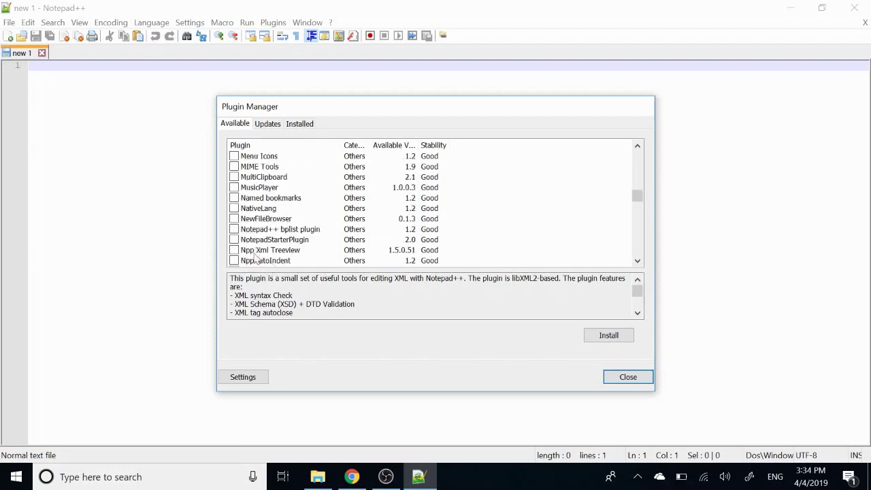
{"action": "left_click", "coordinate": [234, 250]}
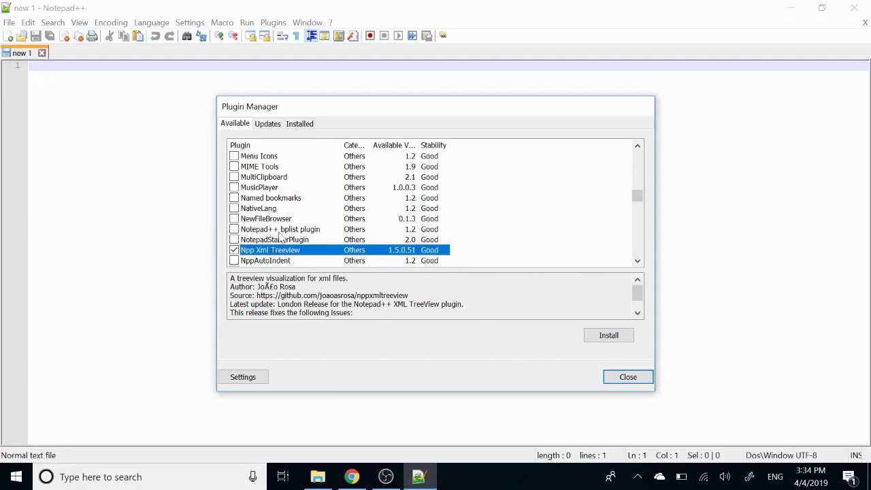
- Mark the MIME Tools plugin and the JSON viewer plugin for installation
{"action": "left_click", "coordinate": [260, 169]}
{"action": "left_click", "coordinate": [234, 167]}
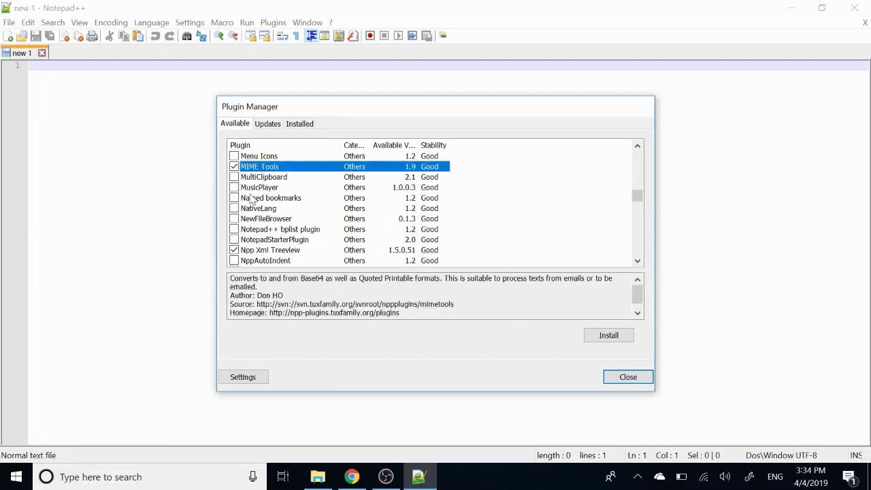
{"action": "scroll", "coordinate": [255, 197], "scroll_direction": "up", "scroll_amount": 3}
{"action": "scroll", "coordinate": [262, 198], "scroll_direction": "up", "scroll_amount": 1}
{"action": "left_click", "coordinate": [234, 177]}
- Mark the XPatherizerNPP and SQL plugins for installation
{"action": "scroll", "coordinate": [248, 192], "scroll_direction": "down", "scroll_amount": 20}
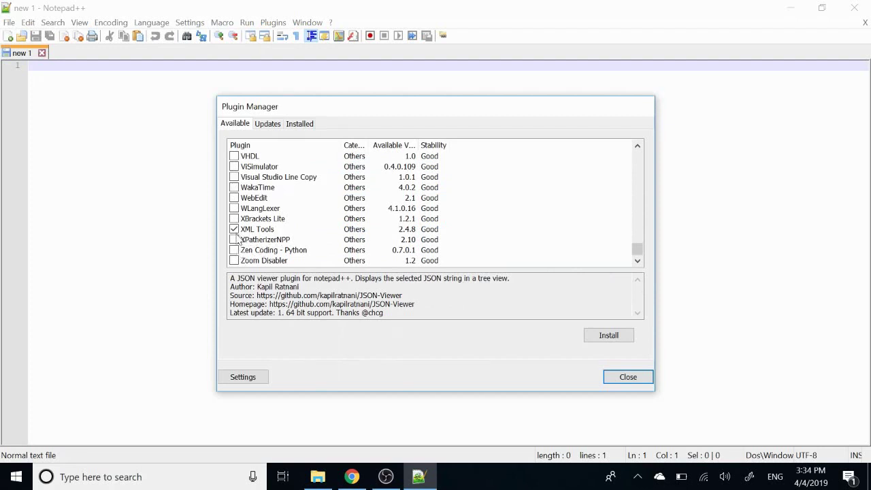
{"action": "left_click", "coordinate": [252, 240]}
{"action": "scroll", "coordinate": [276, 240], "scroll_direction": "up", "scroll_amount": 5}
{"action": "scroll", "coordinate": [280, 248], "scroll_direction": "up", "scroll_amount": 4}
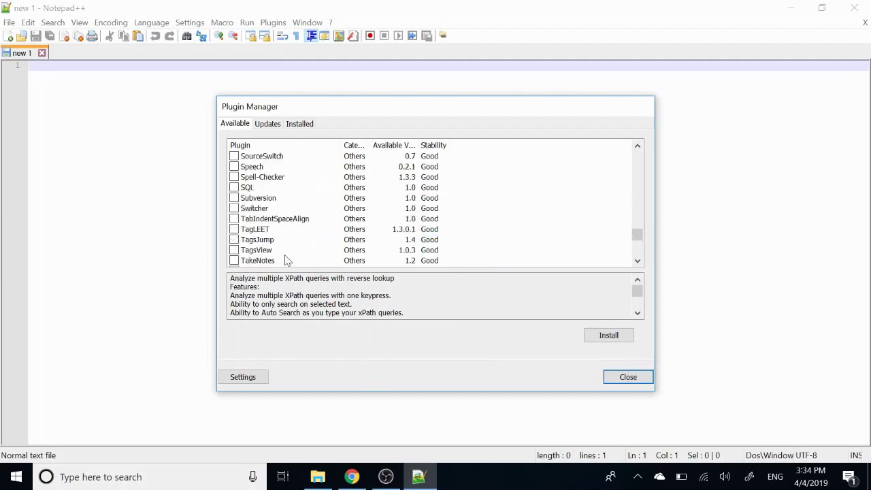
{"action": "left_click", "coordinate": [234, 250]}
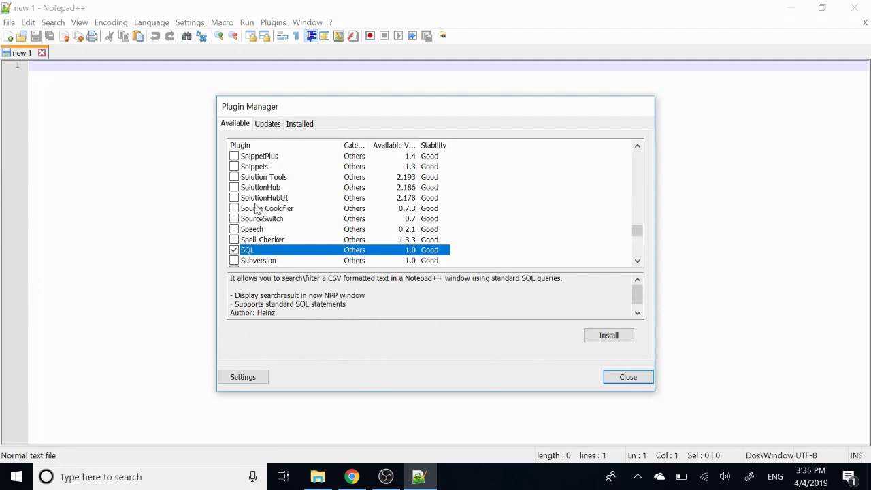
- Mark the HTML Tag plugin for installation
{"action": "scroll", "coordinate": [255, 231], "scroll_direction": "up", "scroll_amount": 1}
{"action": "scroll", "coordinate": [257, 212], "scroll_direction": "up", "scroll_amount": 8}
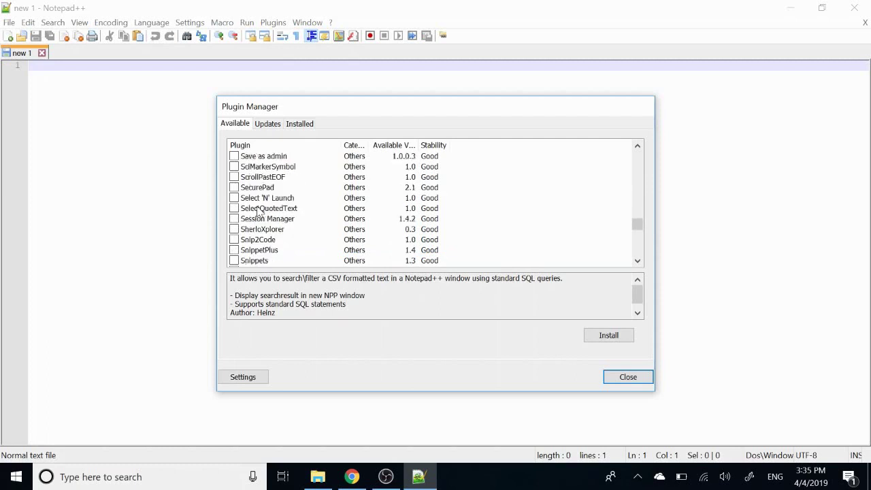
{"action": "scroll", "coordinate": [258, 212], "scroll_direction": "up", "scroll_amount": 2}
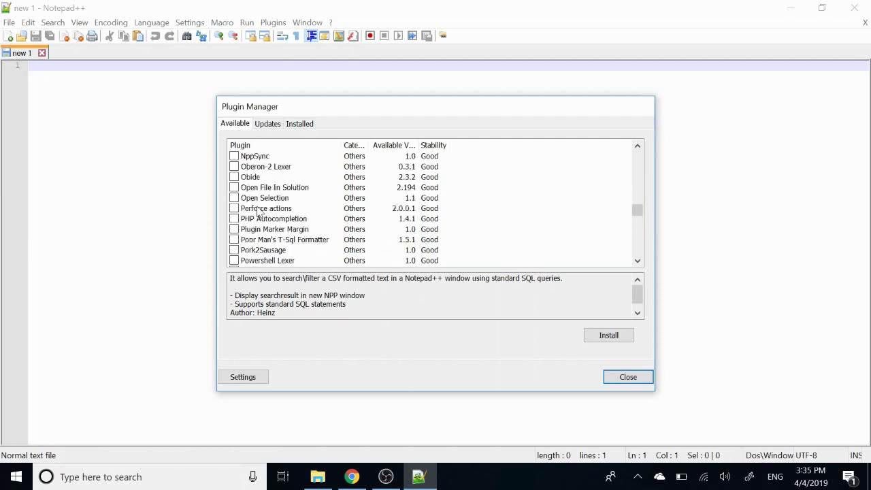
{"action": "scroll", "coordinate": [279, 211], "scroll_direction": "up", "scroll_amount": 8}
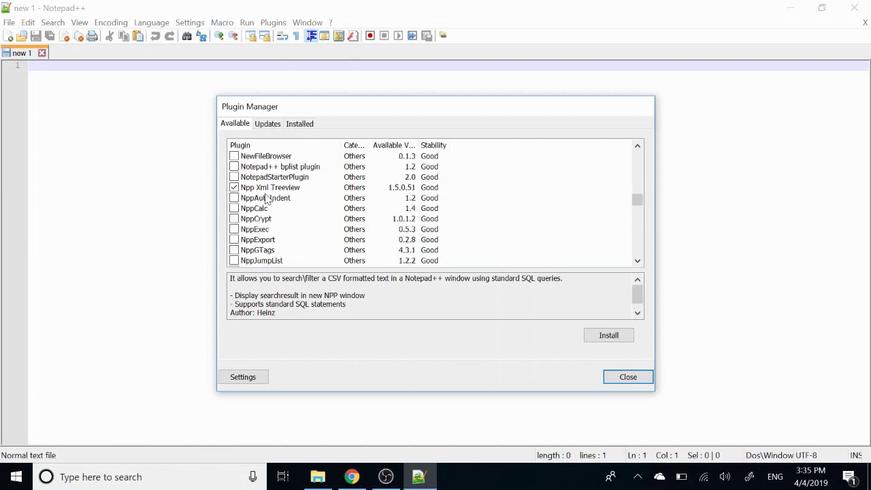
{"action": "scroll", "coordinate": [266, 196], "scroll_direction": "up", "scroll_amount": 5}
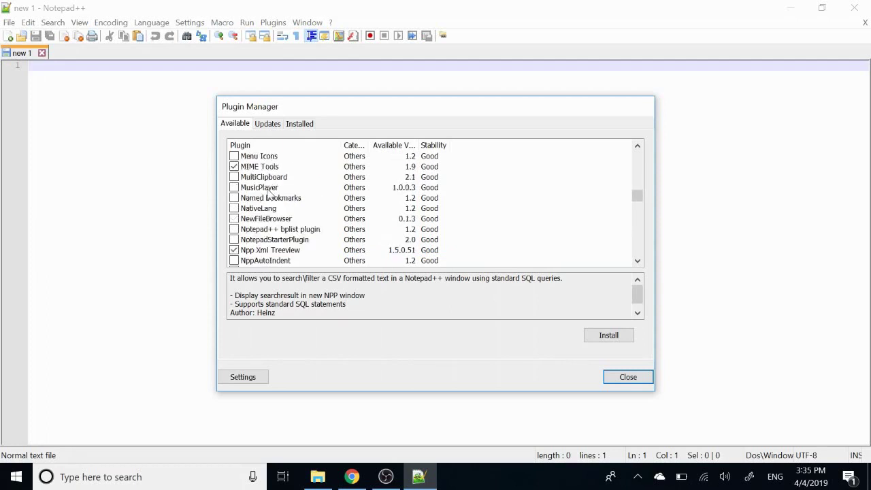
{"action": "scroll", "coordinate": [271, 230], "scroll_direction": "up", "scroll_amount": 4}
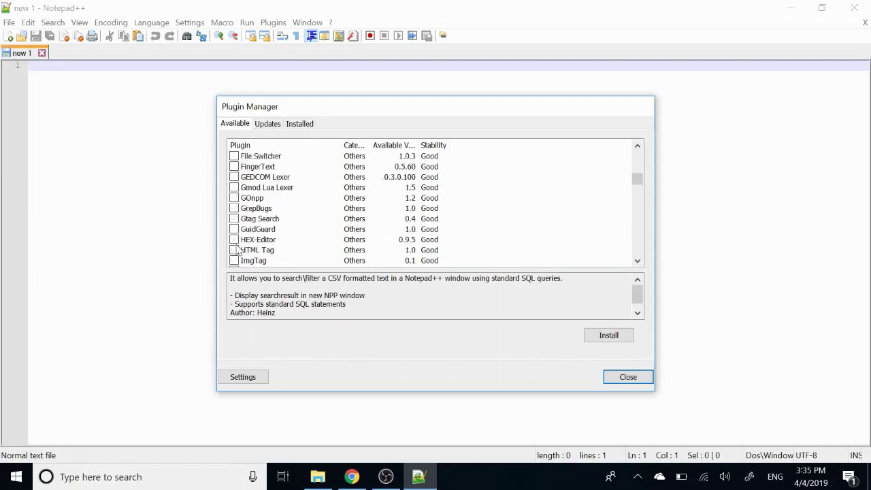
{"action": "left_click", "coordinate": [234, 250]}
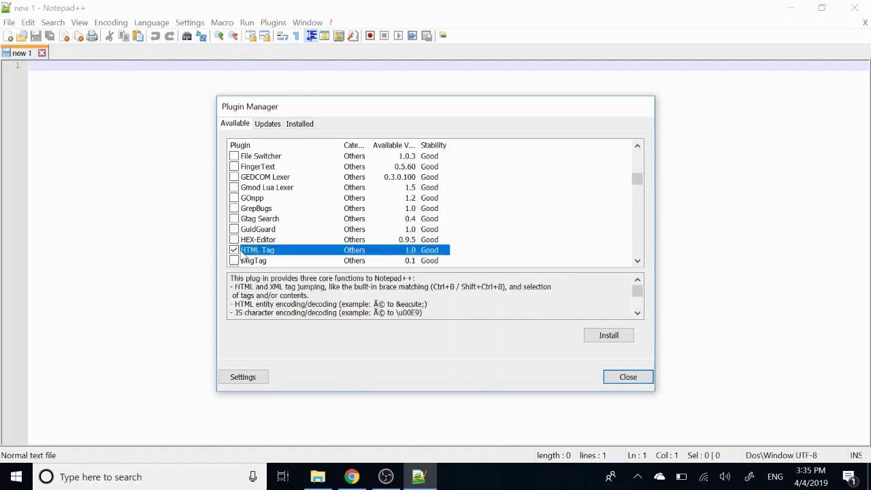
- Look through the rest of the available plugins and review the ones marked for installation
{"action": "scroll", "coordinate": [261, 194], "scroll_direction": "up", "scroll_amount": 7}
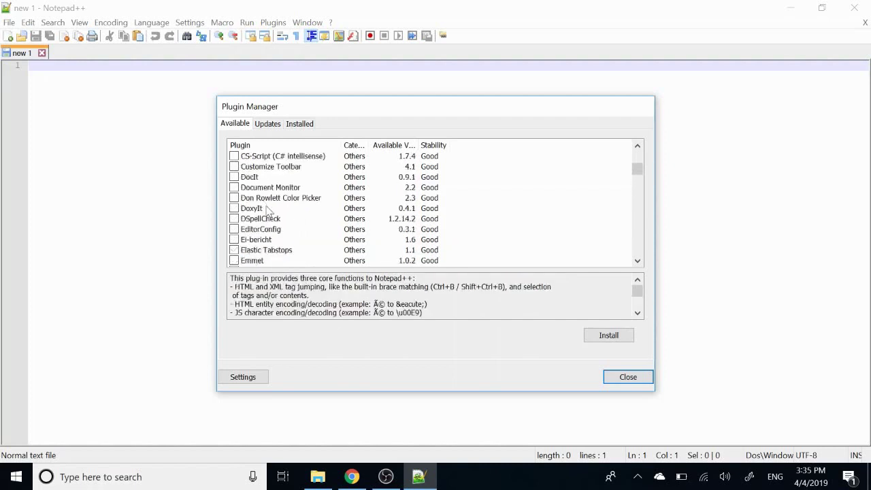
{"action": "scroll", "coordinate": [270, 220], "scroll_direction": "up", "scroll_amount": 3}
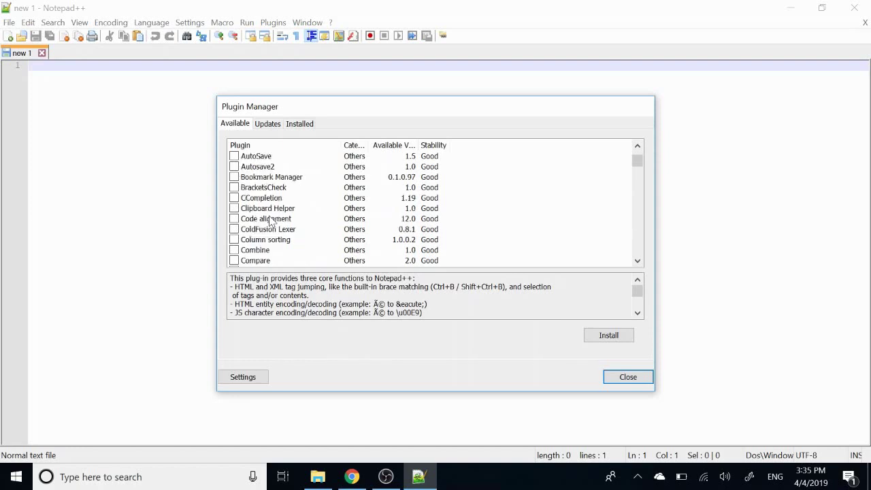
{"action": "scroll", "coordinate": [272, 213], "scroll_direction": "down", "scroll_amount": 20}
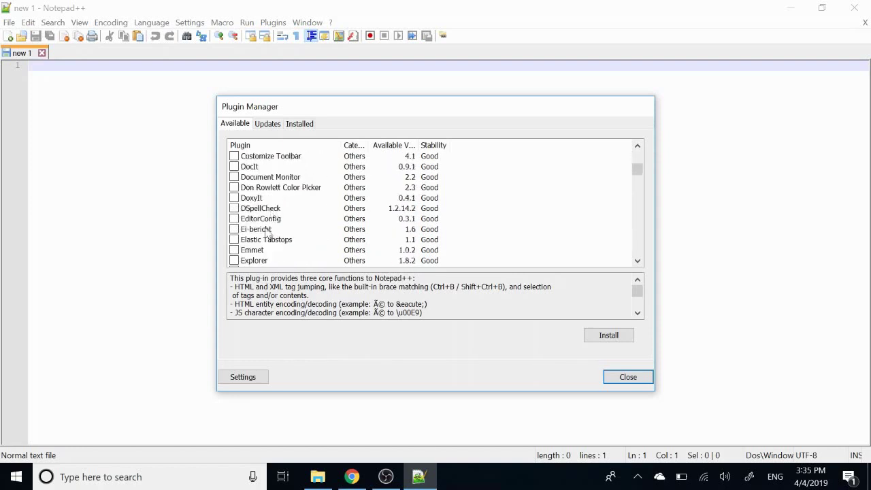
{"action": "scroll", "coordinate": [281, 243], "scroll_direction": "down", "scroll_amount": 4}
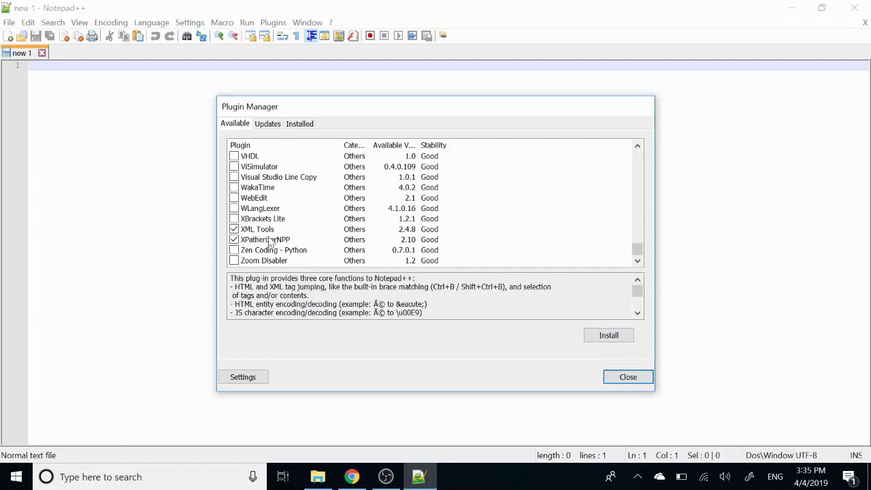
- Install the marked plugins without updating Plugin Manager, allow copying NppXmlTreeviewPlugin.dll, and restart Notepad++
{"action": "left_click", "coordinate": [608, 338]}
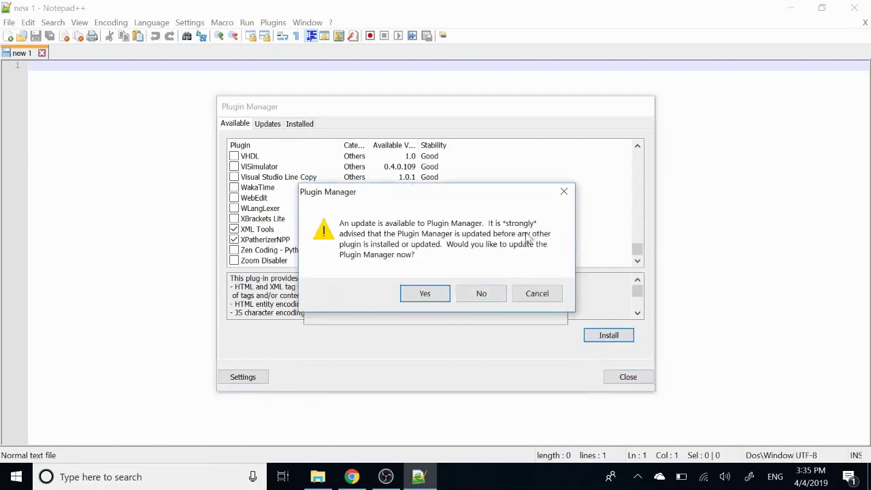
{"action": "left_click", "coordinate": [481, 301]}
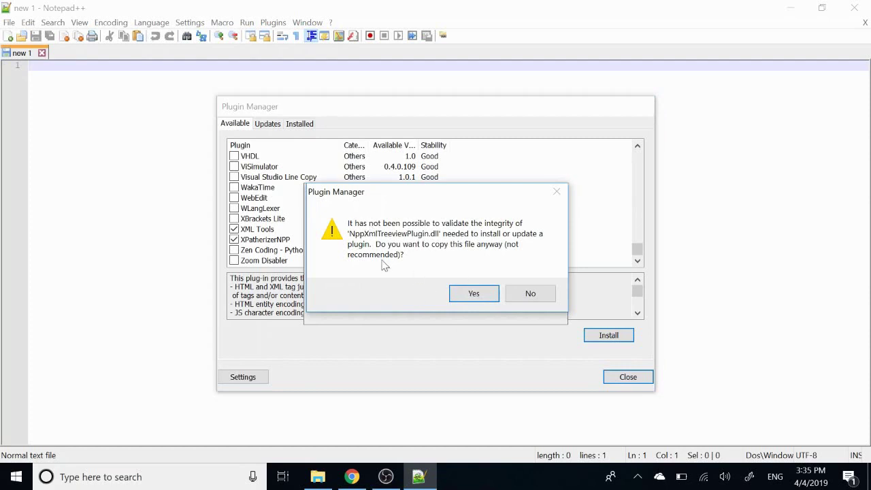
{"action": "left_click", "coordinate": [486, 298]}
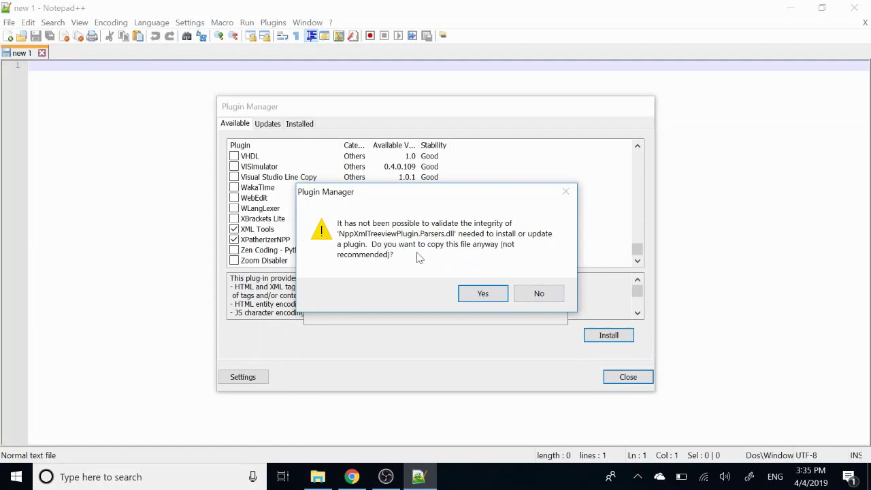
{"action": "left_click", "coordinate": [540, 295]}
{"action": "left_click", "coordinate": [495, 286]}
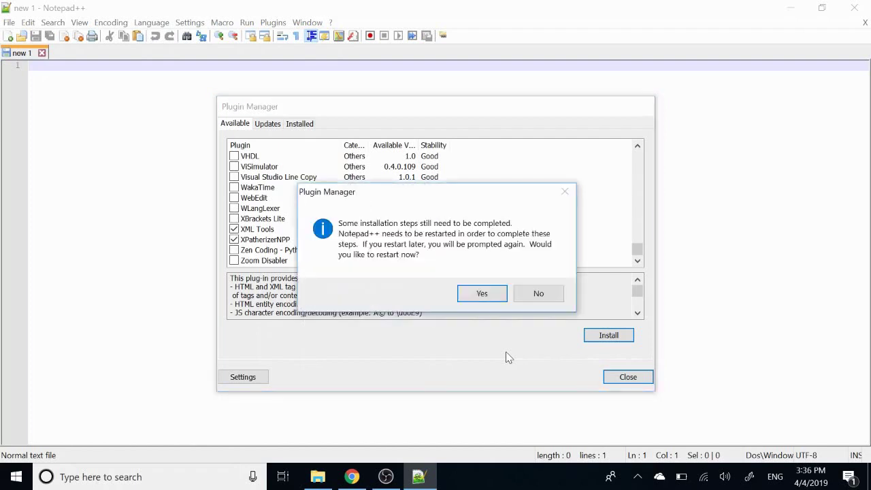
{"action": "left_click", "coordinate": [481, 294]}
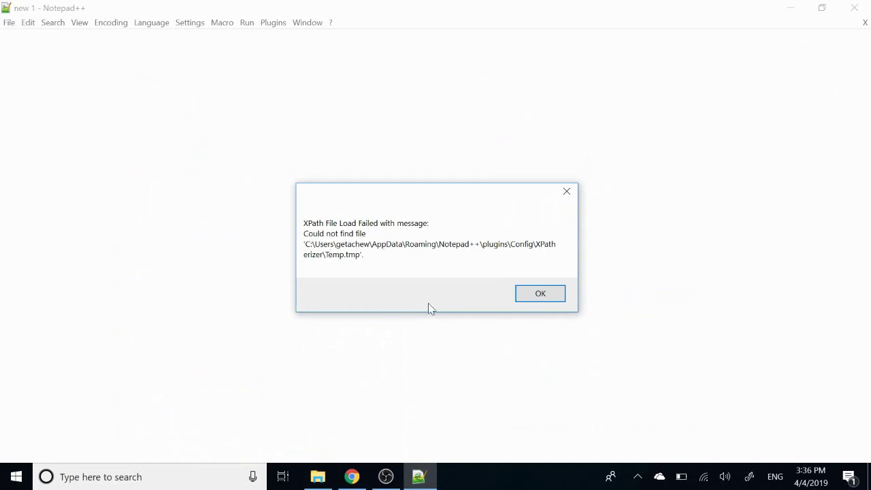
{"action": "left_click", "coordinate": [540, 294]}
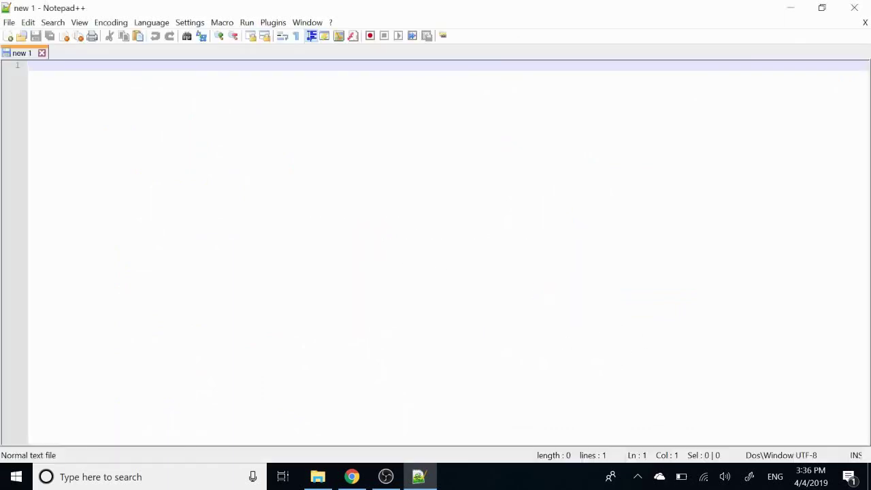
- Check the list of installed plugins in Notepad++
{"action": "left_click", "coordinate": [273, 23]}
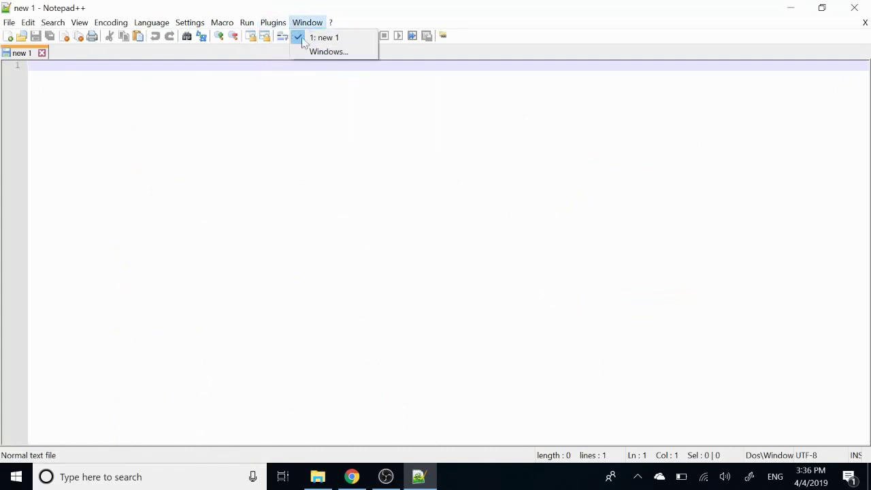
{"action": "left_click", "coordinate": [273, 25]}
{"action": "left_click", "coordinate": [273, 26]}
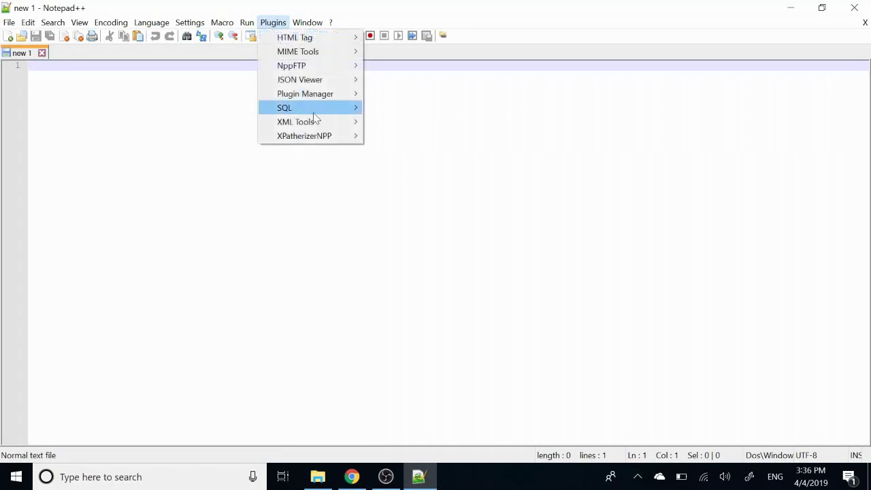
{"action": "left_click", "coordinate": [170, 157]}
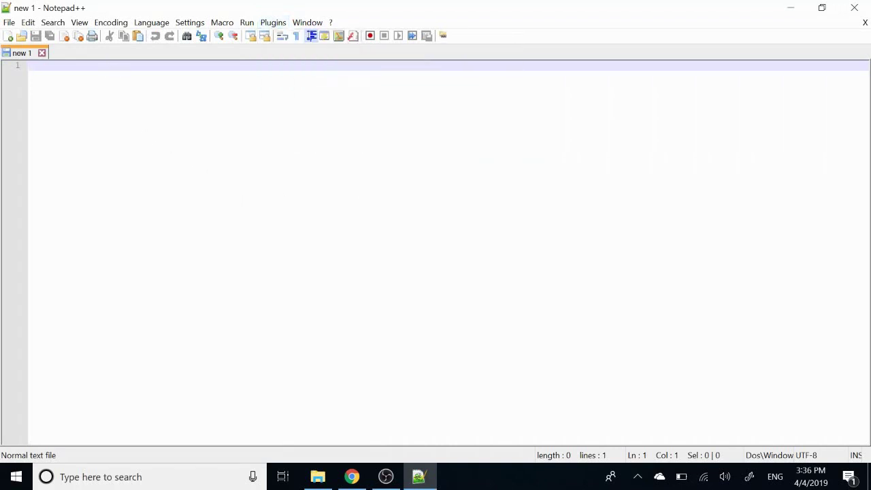
- Set the document's language to XML and write the line <name>mister-x</name>
{"action": "left_click", "coordinate": [152, 23]}
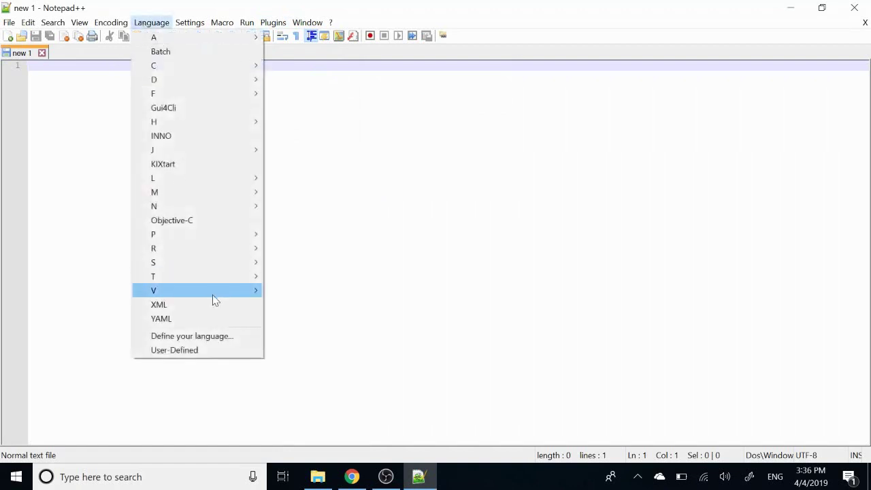
{"action": "left_click", "coordinate": [202, 304]}
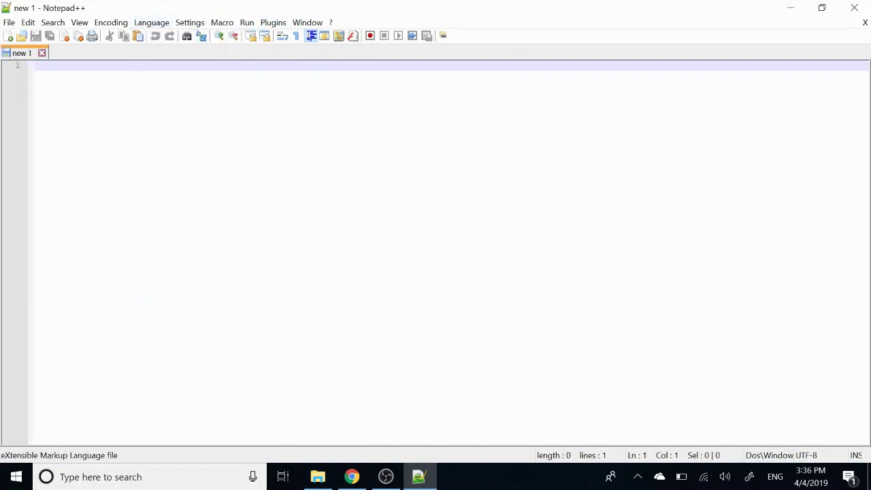
{"action": "type", "text": "<"}
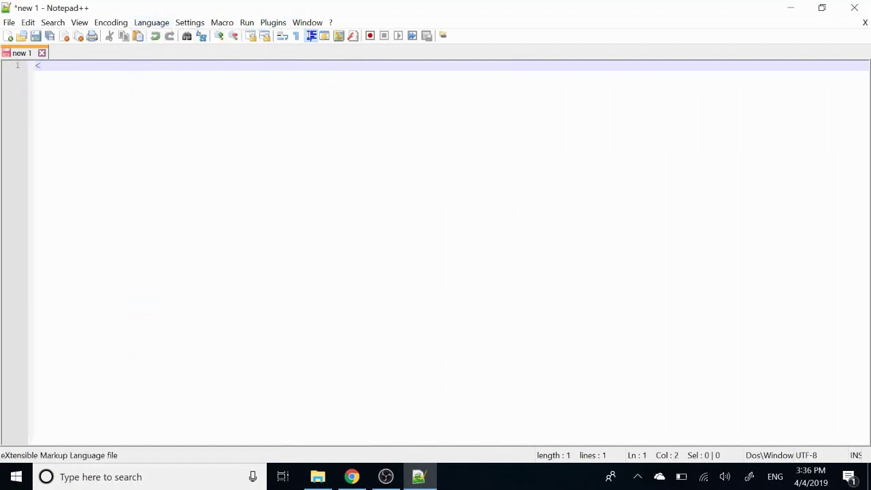
{"action": "type", "text": "name>misterx"}
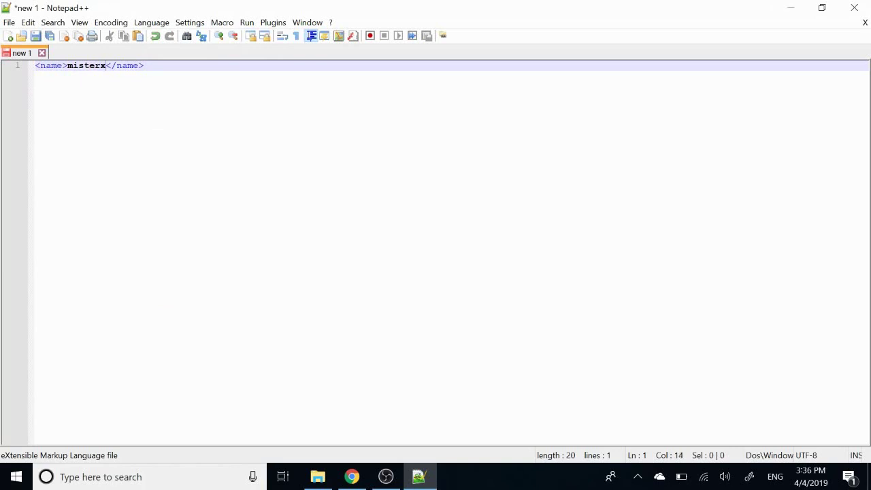
{"action": "type", "text": "-"}
{"action": "left_click_drag", "start_coordinate": [150, 65], "coordinate": [48, 74]}
{"action": "key", "text": "End"}
- Check the XML syntax of the document with the XML Tools plugin
{"action": "left_click", "coordinate": [272, 24]}
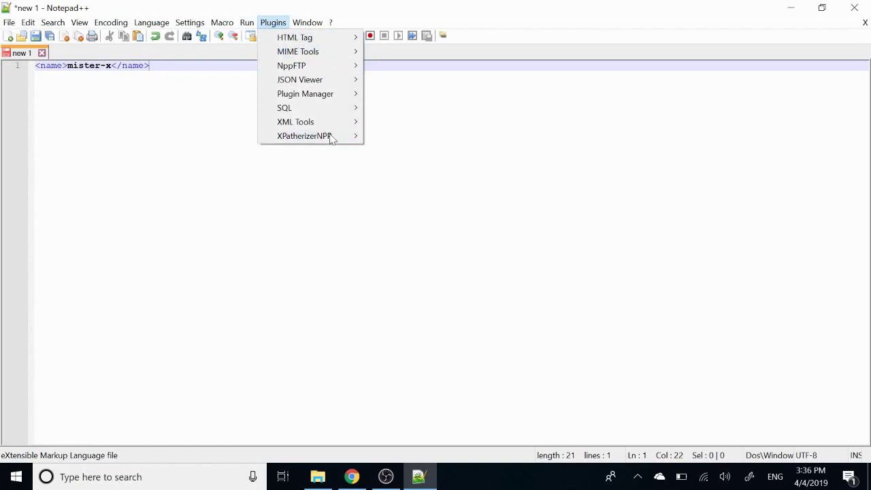
{"action": "mouse_move", "coordinate": [326, 121]}
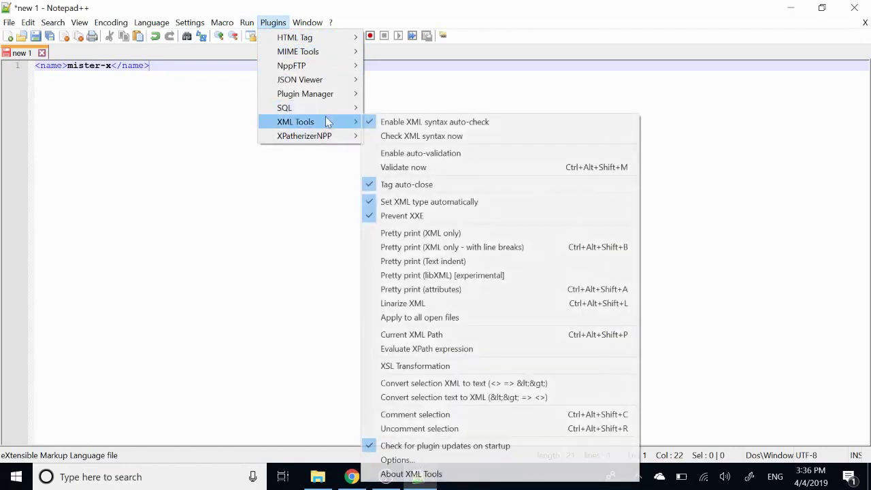
{"action": "left_click", "coordinate": [449, 137]}
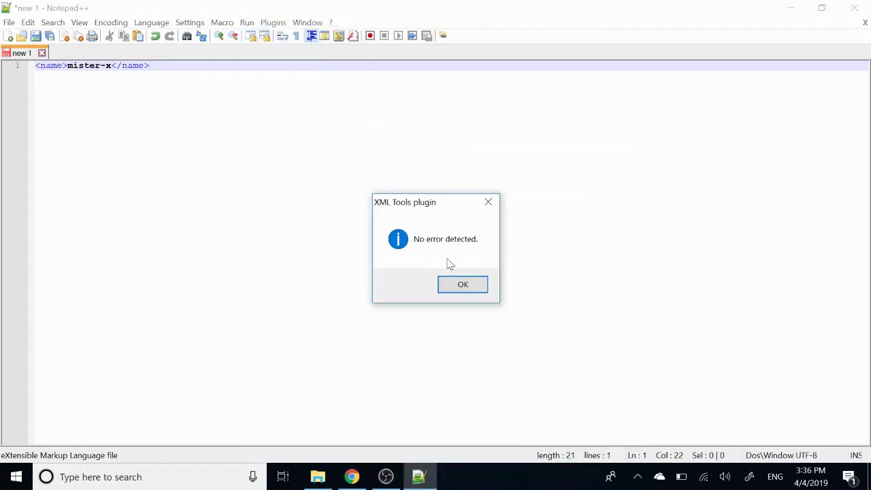
{"action": "left_click", "coordinate": [463, 286]}
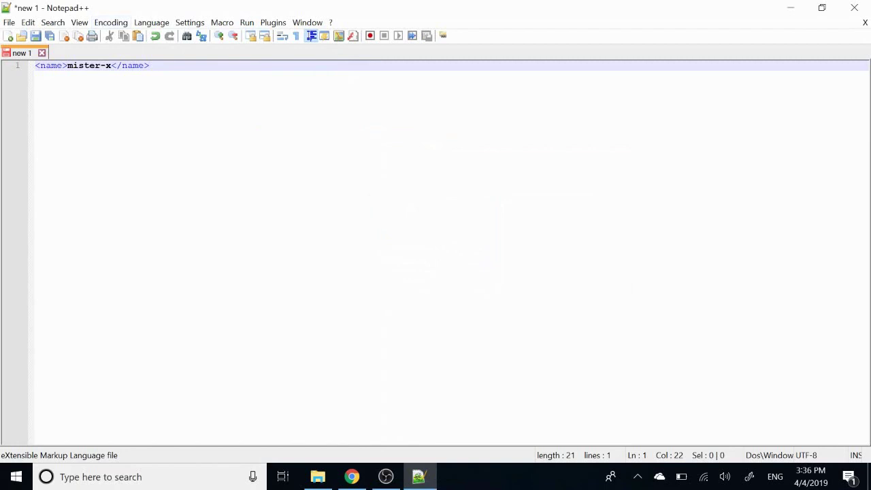
- Close Notepad++ and return to the Google search results in Chrome
{"action": "left_click", "coordinate": [273, 22]}
{"action": "key", "text": "Escape"}
{"action": "left_click", "coordinate": [854, 8]}
{"action": "left_click", "coordinate": [675, 26]}
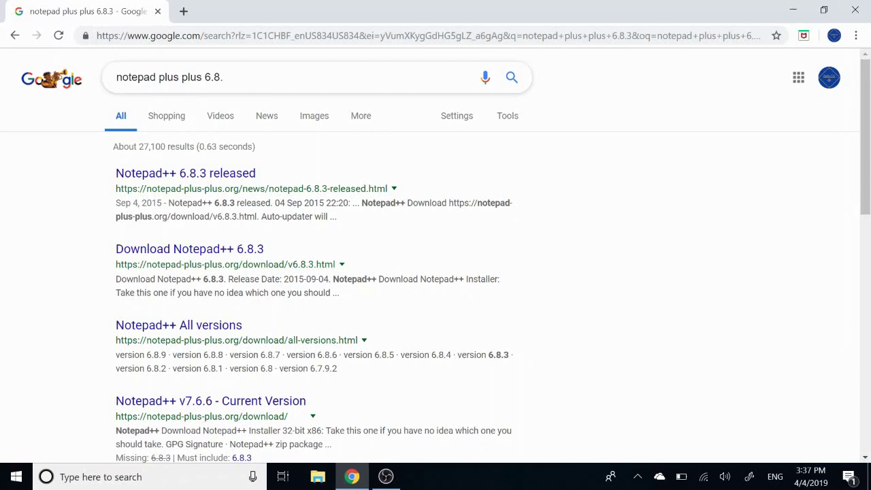
- Replace the Google query and search for "download mule runtime 4.1.4"
{"action": "left_click", "coordinate": [245, 77]}
{"action": "key", "text": "BackSpace"}
{"action": "key", "text": "BackSpace"}
{"action": "key", "text": "BackSpace"}
{"action": "key", "text": "BackSpace"}
{"action": "key", "text": "BackSpace"}
{"action": "key", "text": "BackSpace"}
{"action": "key", "text": "BackSpace"}
{"action": "key", "text": "BackSpace"}
{"action": "key", "text": "BackSpace"}
{"action": "key", "text": "BackSpace"}
{"action": "key", "text": "BackSpace"}
{"action": "key", "text": "BackSpace"}
{"action": "key", "text": "BackSpace"}
{"action": "key", "text": "BackSpace"}
{"action": "key", "text": "BackSpace"}
{"action": "key", "text": "BackSpace"}
{"action": "key", "text": "BackSpace"}
{"action": "key", "text": "BackSpace"}
{"action": "key", "text": "BackSpace"}
{"action": "key", "text": "BackSpace"}
{"action": "key", "text": "BackSpace"}
{"action": "key", "text": "BackSpace"}
{"action": "key", "text": "BackSpace"}
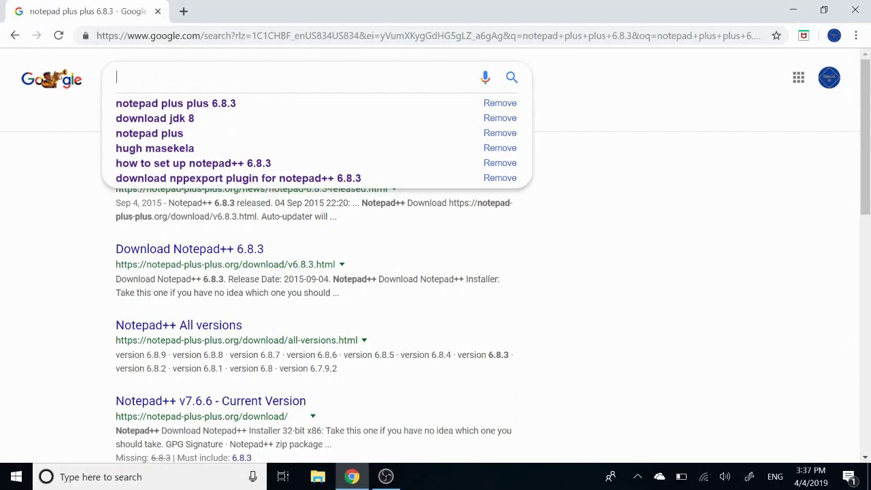
{"action": "type", "text": "down"}
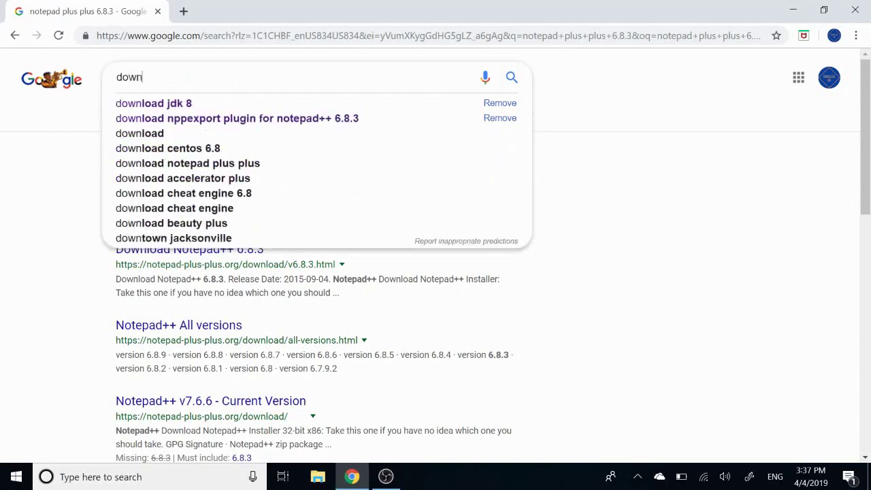
{"action": "type", "text": "load mule"}
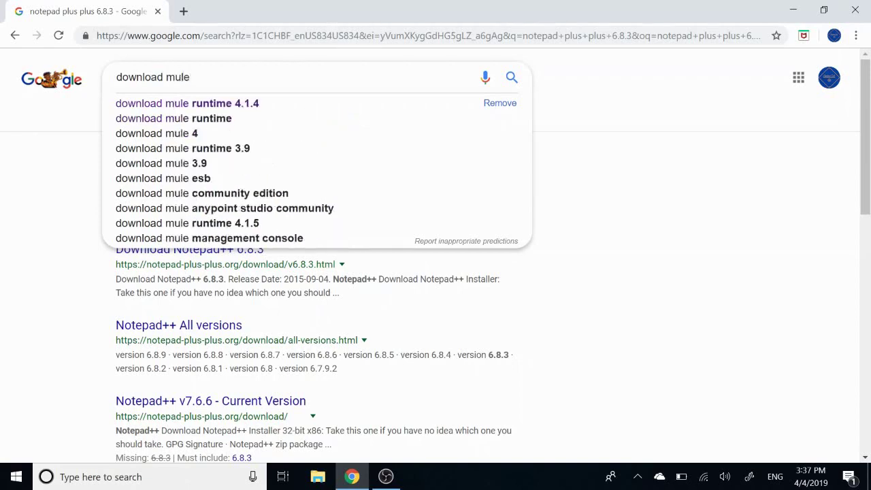
{"action": "left_click", "coordinate": [244, 103]}
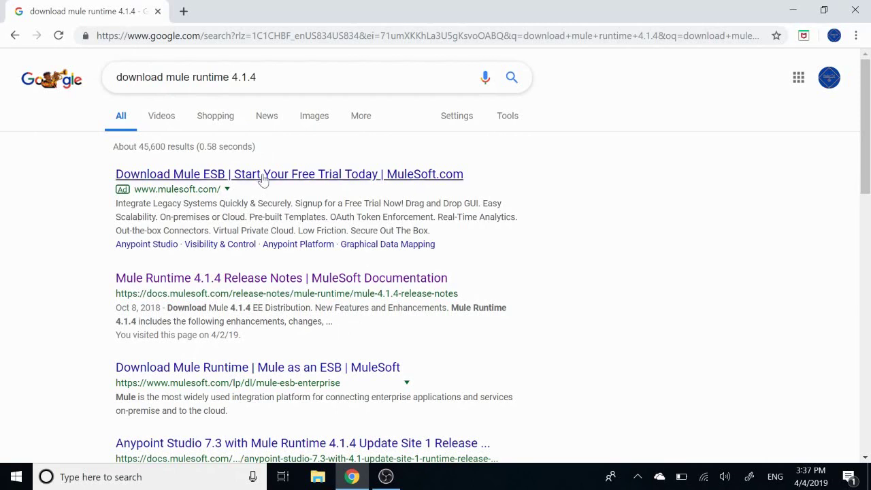
- Start the Mule 4.1.4 EE Distribution download from the Mule Runtime 4.1.4 release notes and cancel it
{"action": "left_click", "coordinate": [248, 279]}
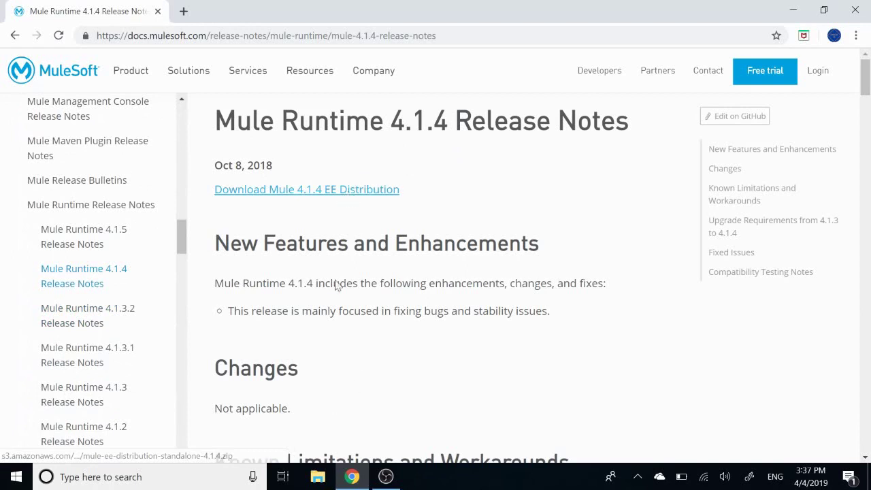
{"action": "left_click", "coordinate": [341, 190]}
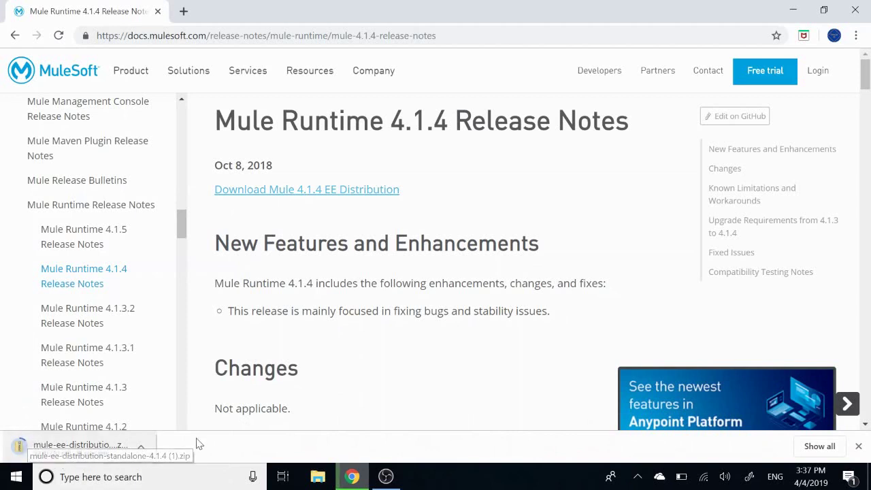
{"action": "left_click", "coordinate": [141, 451]}
{"action": "left_click", "coordinate": [164, 425]}
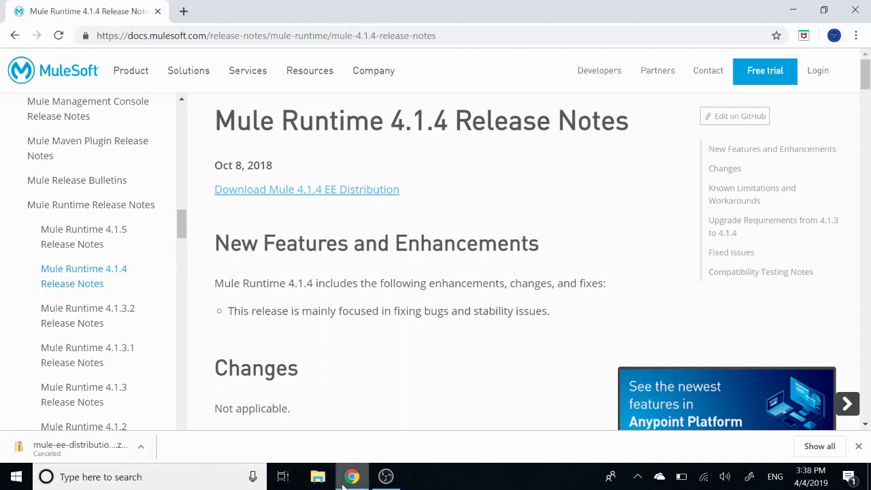
- Open the Downloads folder in File Explorer and view the extraction option for the DaVinci_Resolve_15.3_Windows archive
{"action": "left_click", "coordinate": [317, 477]}
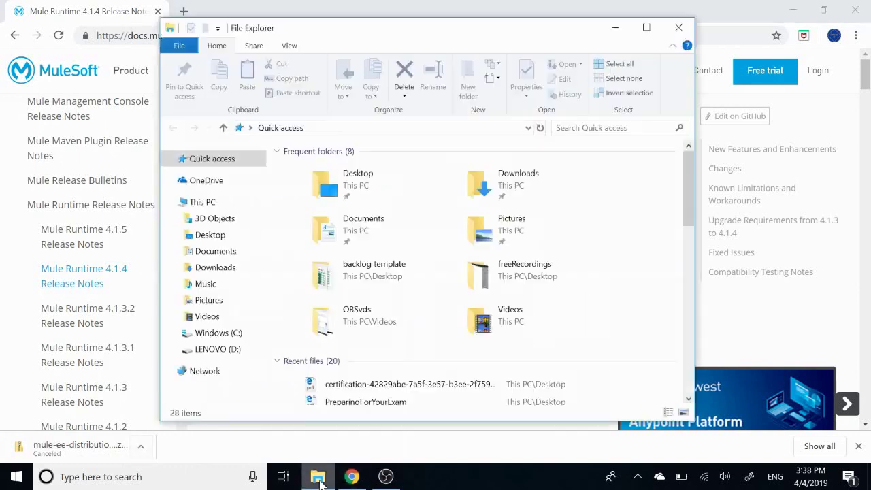
{"action": "left_click", "coordinate": [232, 269]}
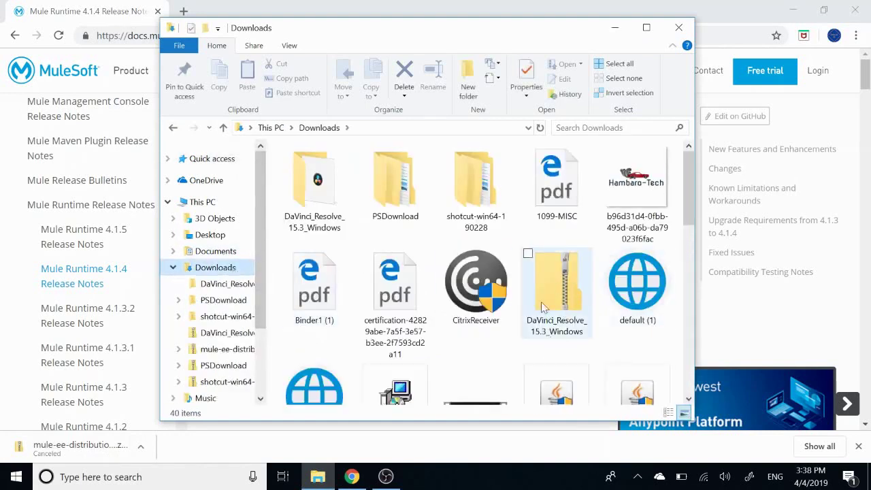
{"action": "right_click", "coordinate": [543, 277]}
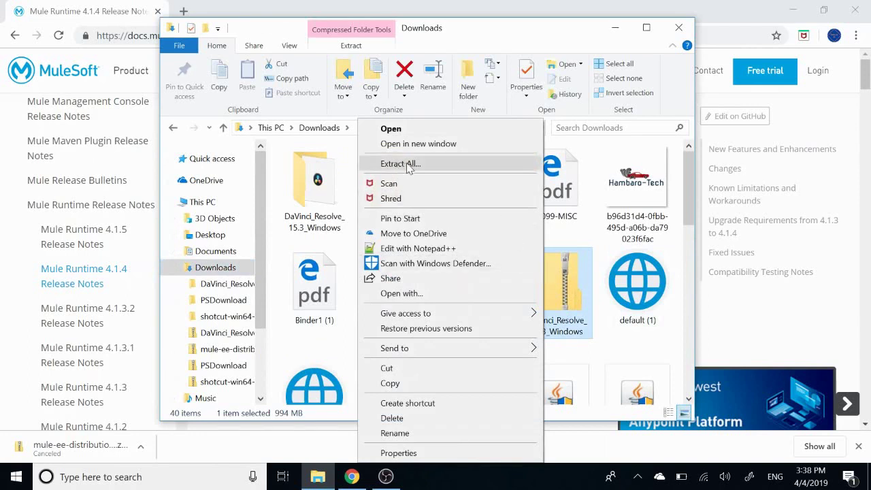
{"action": "right_click", "coordinate": [567, 292]}
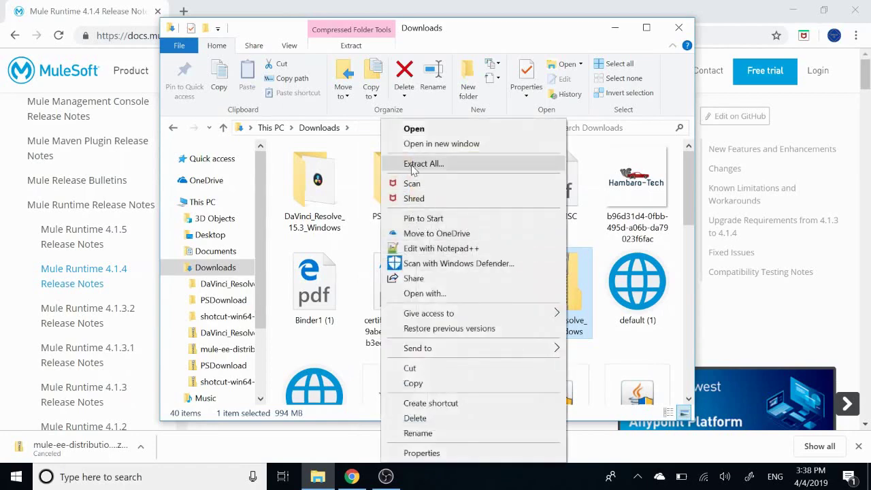
- Browse from the Desktop through Mule-Studio and AnypointStudio-mule-4 to the AnypointStudio folder
{"action": "left_click", "coordinate": [219, 239]}
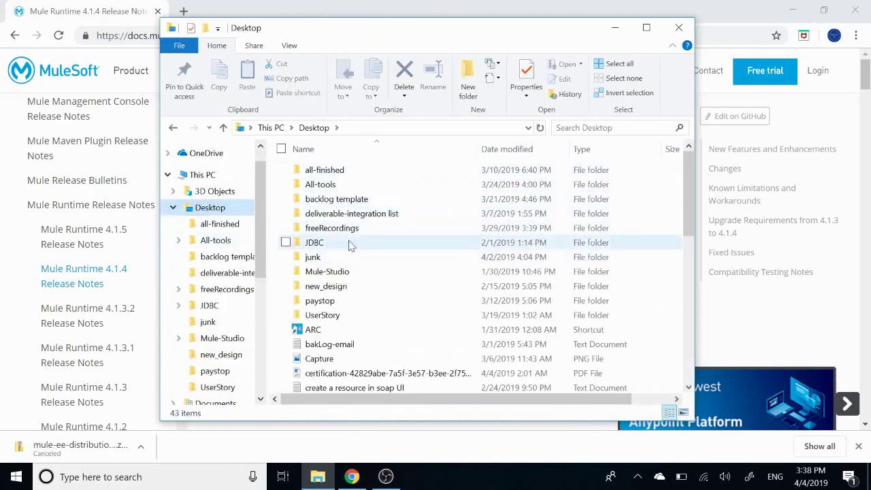
{"action": "double_click", "coordinate": [359, 272]}
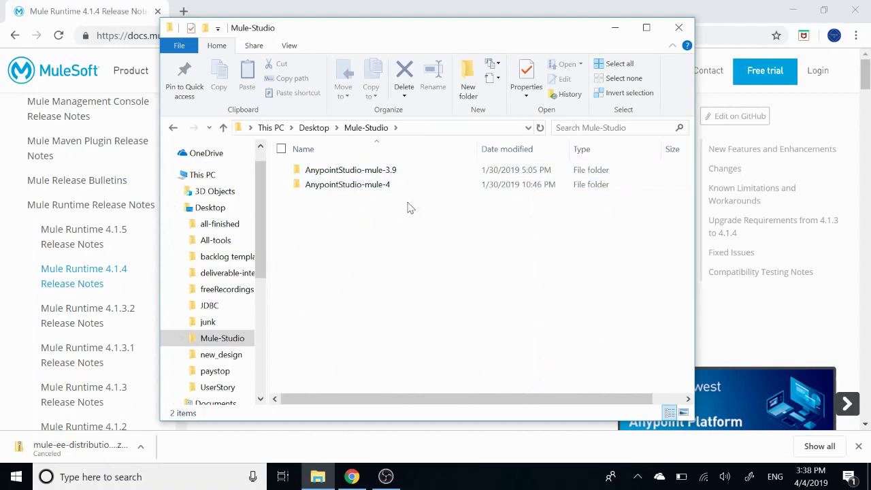
{"action": "left_click", "coordinate": [333, 185]}
{"action": "key", "text": "F2"}
{"action": "left_click", "coordinate": [443, 187]}
{"action": "double_click", "coordinate": [443, 187]}
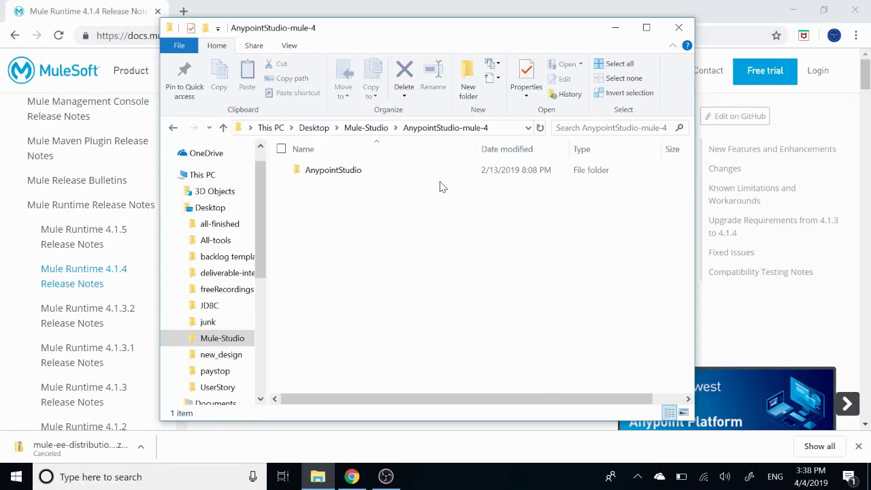
{"action": "double_click", "coordinate": [334, 170]}
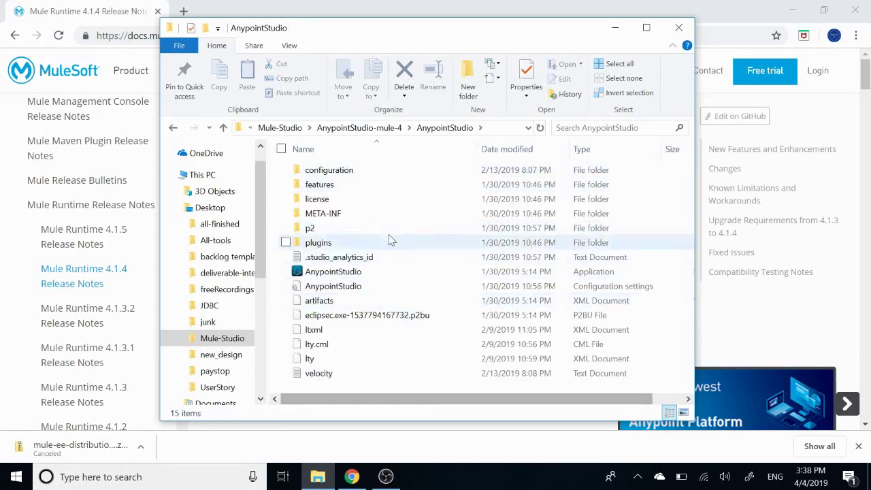
- Open the AnypointStudio configuration settings file from the AnypointStudio folder in Notepad++
{"action": "scroll", "coordinate": [401, 305], "scroll_direction": "right", "scroll_amount": 1}
{"action": "scroll", "coordinate": [401, 305], "scroll_direction": "left", "scroll_amount": 1}
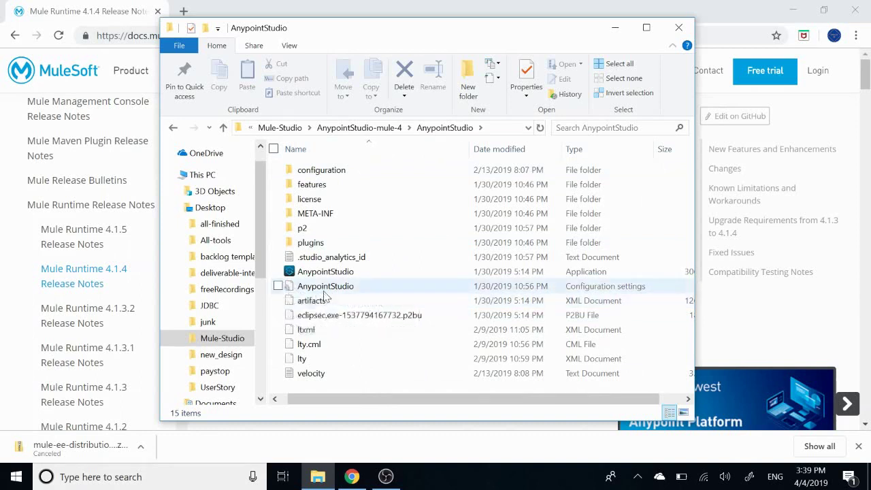
{"action": "right_click", "coordinate": [370, 289]}
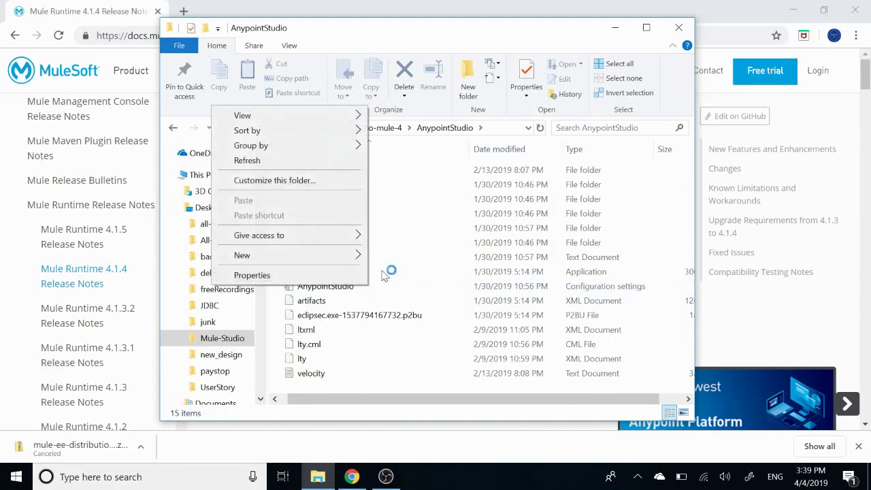
{"action": "double_click", "coordinate": [387, 282]}
{"action": "right_click", "coordinate": [370, 290]}
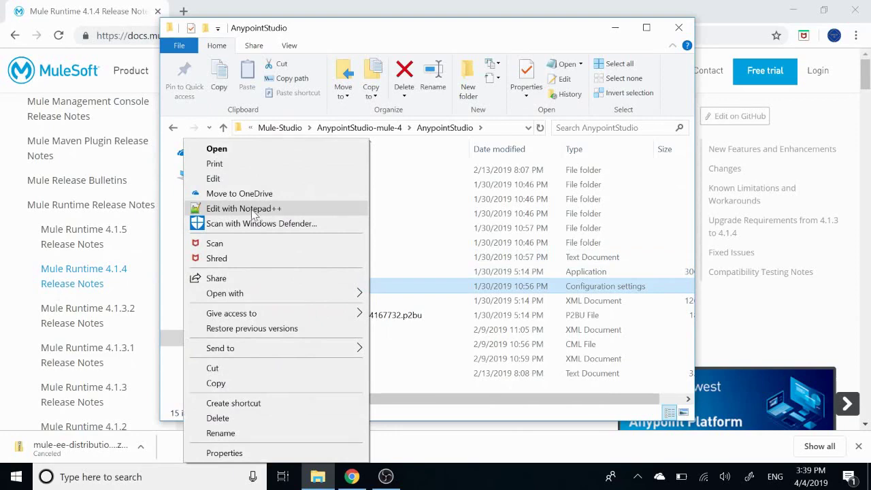
{"action": "left_click", "coordinate": [253, 211]}
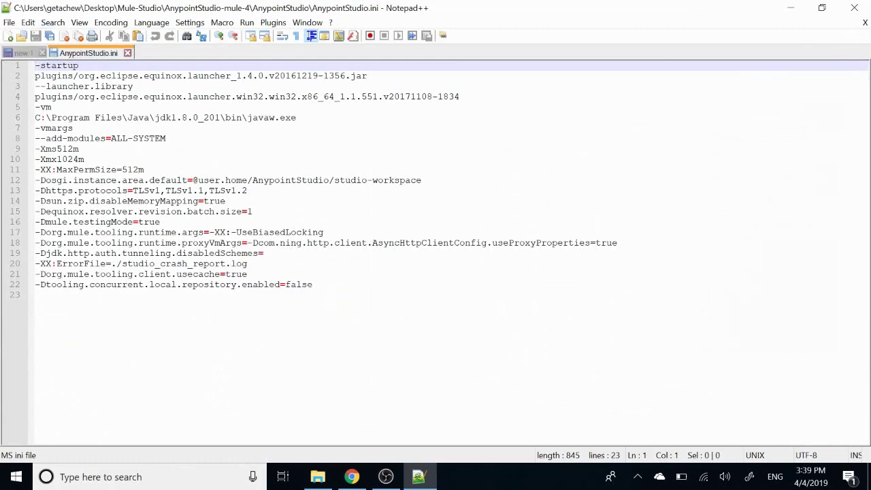
- Highlight the -vm entry and its javaw.exe path line in AnypointStudio.ini, then clear the selection
{"action": "left_click_drag", "start_coordinate": [73, 128], "coordinate": [52, 107]}
{"action": "left_click", "coordinate": [72, 128]}
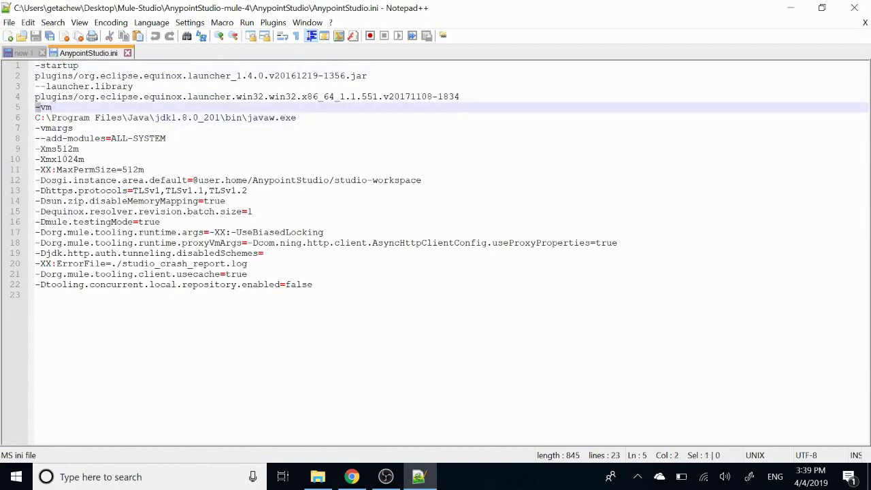
{"action": "key", "text": "shift+Down"}
{"action": "key", "text": "shift+Down"}
{"action": "key", "text": "shift+End"}
{"action": "key", "text": "shift+Up"}
{"action": "key", "text": "shift+End"}
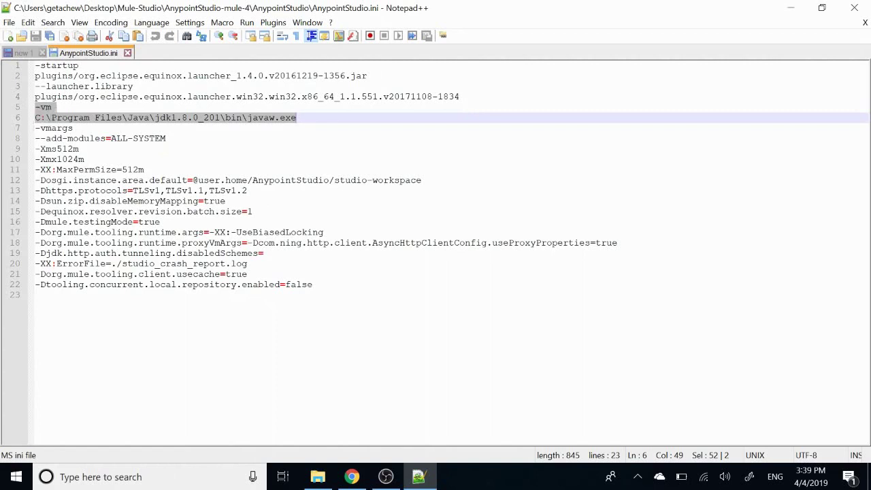
{"action": "key", "text": "Right"}
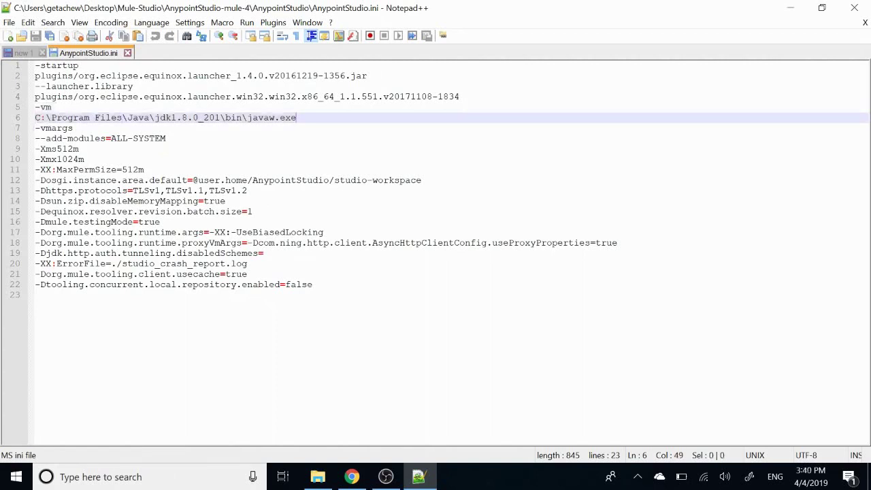
- Switch to File Explorer and browse to the folder C:\Program Files\Java\jdk1.8.0_201\bin
{"action": "left_click", "coordinate": [318, 476]}
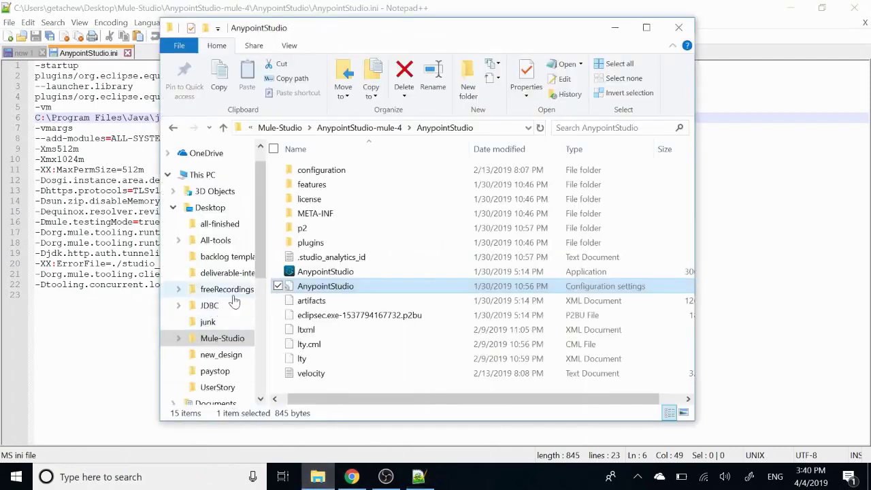
{"action": "scroll", "coordinate": [204, 333], "scroll_direction": "down", "scroll_amount": 4}
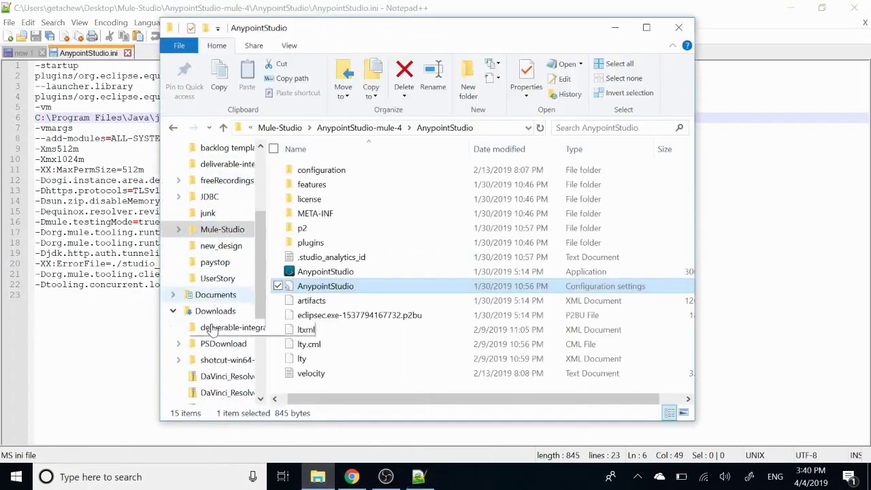
{"action": "scroll", "coordinate": [207, 348], "scroll_direction": "down", "scroll_amount": 2}
{"action": "left_click", "coordinate": [218, 344]}
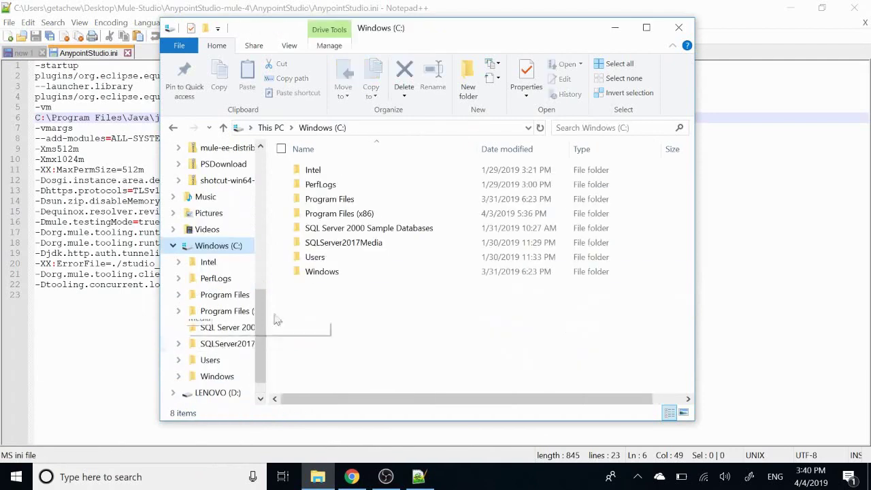
{"action": "double_click", "coordinate": [341, 198]}
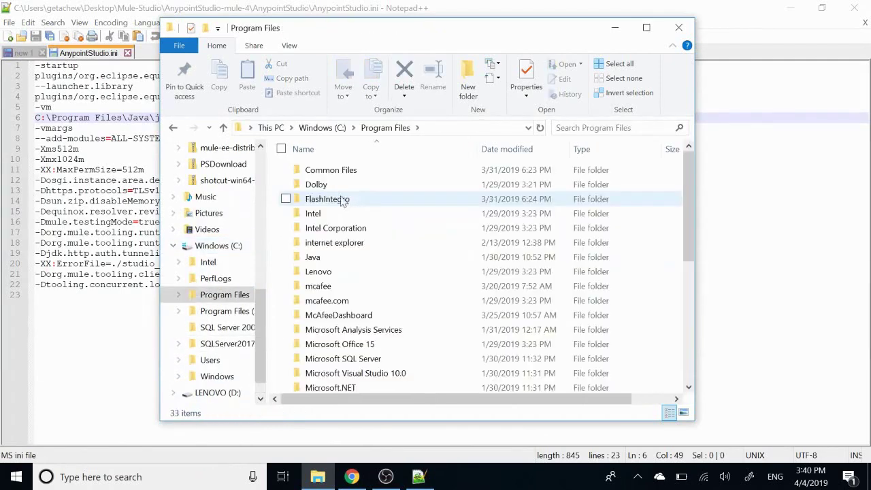
{"action": "double_click", "coordinate": [315, 257]}
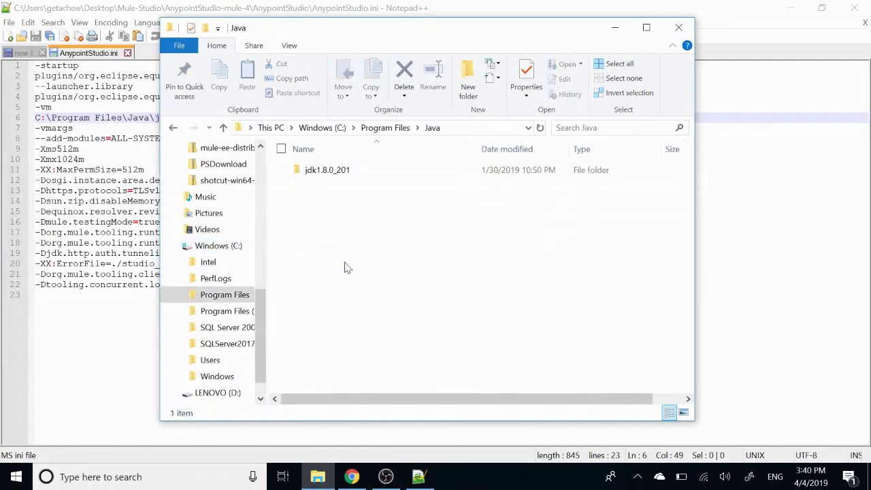
{"action": "double_click", "coordinate": [326, 173]}
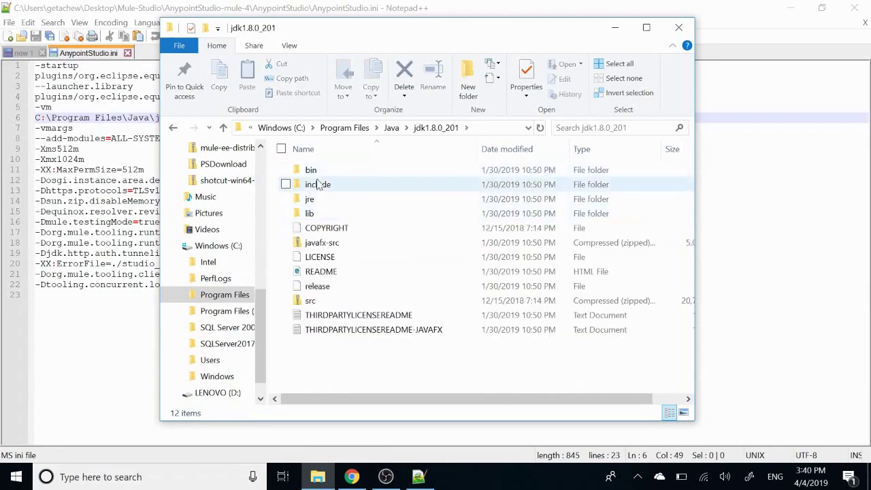
{"action": "double_click", "coordinate": [326, 175]}
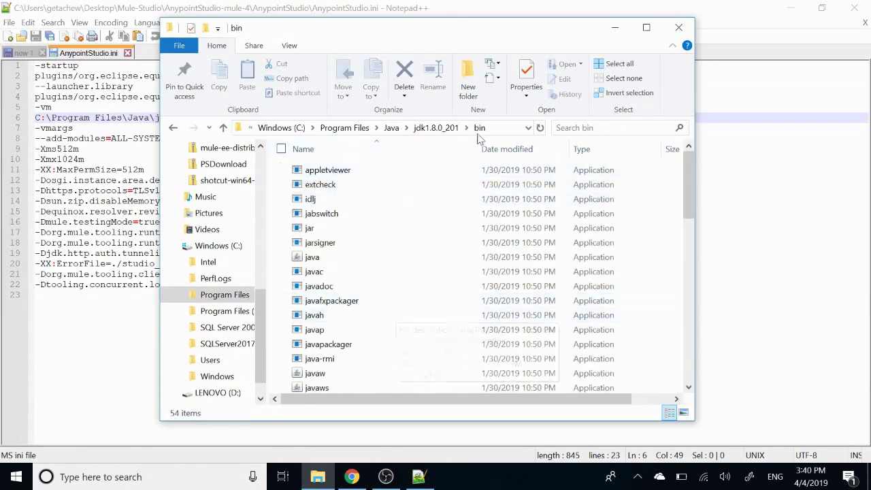
- Extend the folder path to C:\Program Files\Java\jdk1.8.0_201\bin\javaw.exe and select the whole path
{"action": "left_click", "coordinate": [503, 129]}
{"action": "key", "text": "End"}
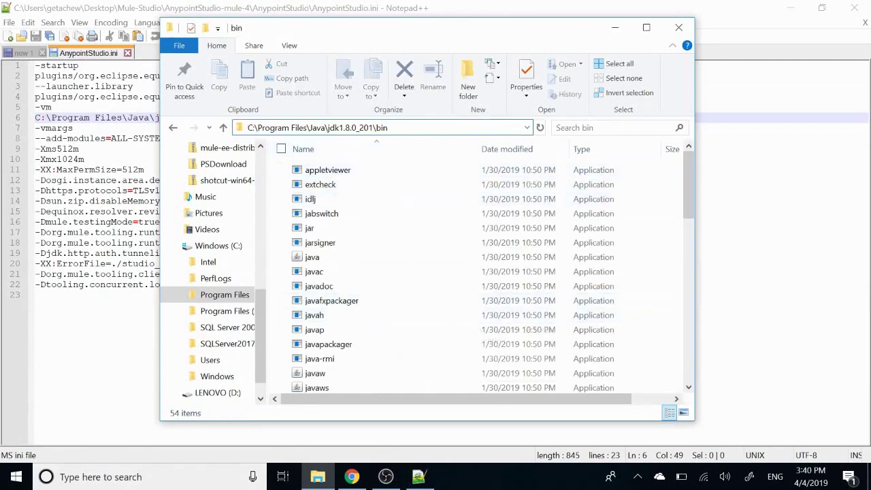
{"action": "type", "text": "\\"}
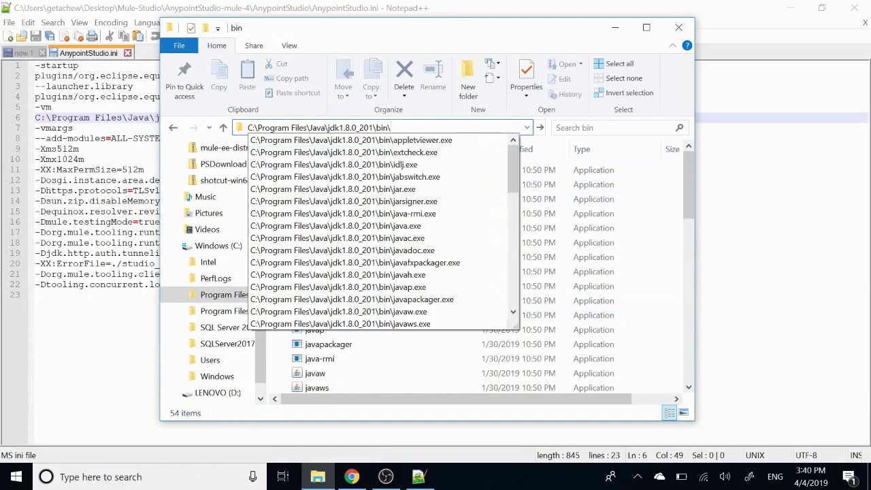
{"action": "type", "text": "javaw"}
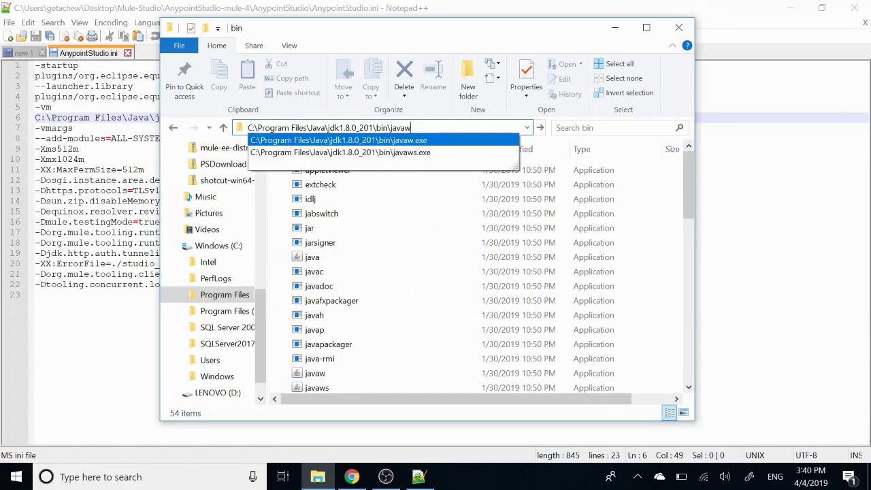
{"action": "type", "text": "."}
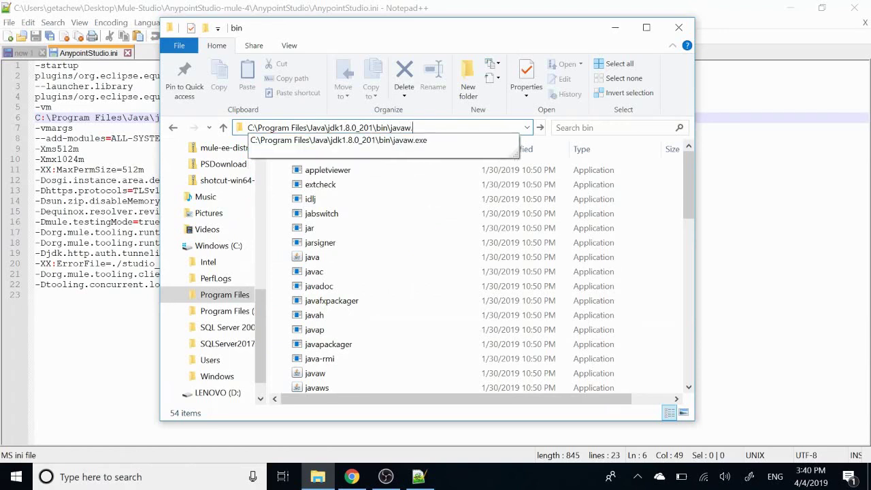
{"action": "left_click", "coordinate": [417, 142]}
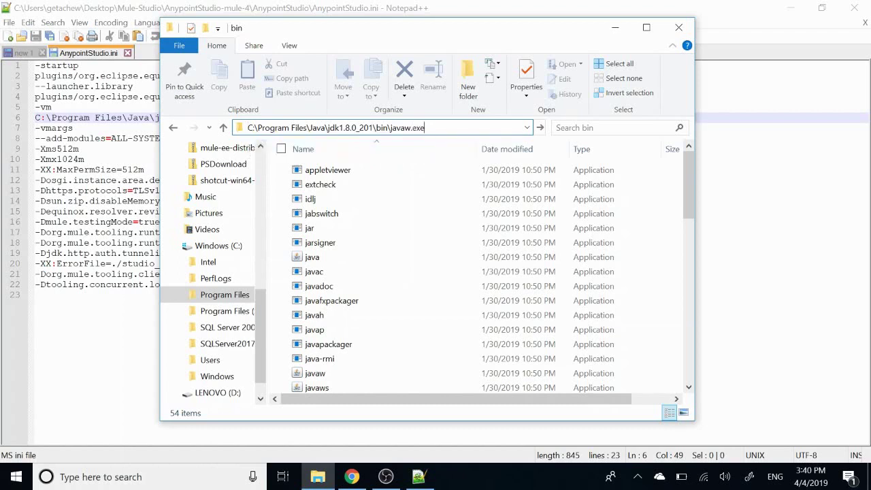
{"action": "key", "text": "shift+Left"}
{"action": "key", "text": "shift+Left"}
{"action": "key", "text": "shift+Left"}
{"action": "key", "text": "shift+Left"}
{"action": "key", "text": "shift+Left"}
{"action": "key", "text": "shift+Left"}
{"action": "key", "text": "shift+Left"}
{"action": "key", "text": "shift+Left"}
{"action": "key", "text": "shift+Left"}
{"action": "key", "text": "shift+Left"}
{"action": "key", "text": "shift+Left"}
{"action": "key", "text": "shift+Left"}
{"action": "key", "text": "shift+Left"}
{"action": "key", "text": "shift+Left"}
{"action": "key", "text": "shift+Left"}
{"action": "key", "text": "shift+Left"}
{"action": "key", "text": "shift+Left"}
{"action": "key", "text": "shift+Left"}
{"action": "key", "text": "shift+Left"}
{"action": "key", "text": "shift+Left"}
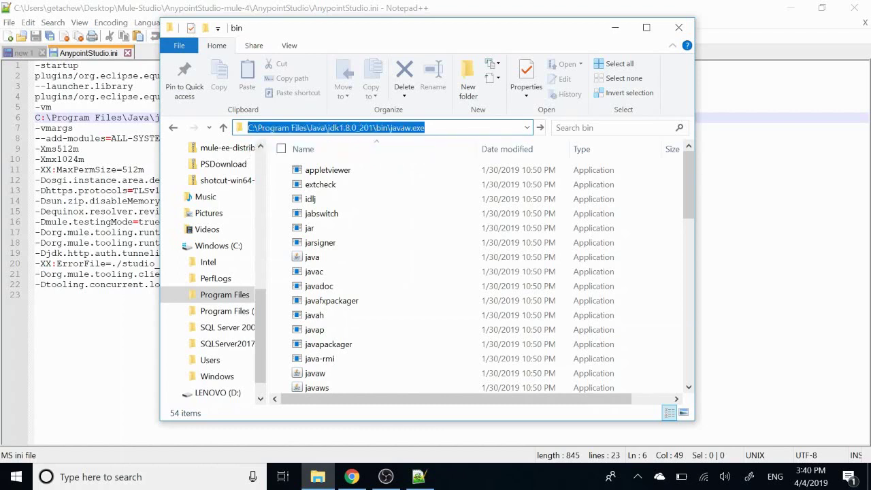
- Return to AnypointStudio.ini, check the javaw.exe path line below -vm, and close Notepad++ and the File Explorer window
{"action": "left_click", "coordinate": [35, 294]}
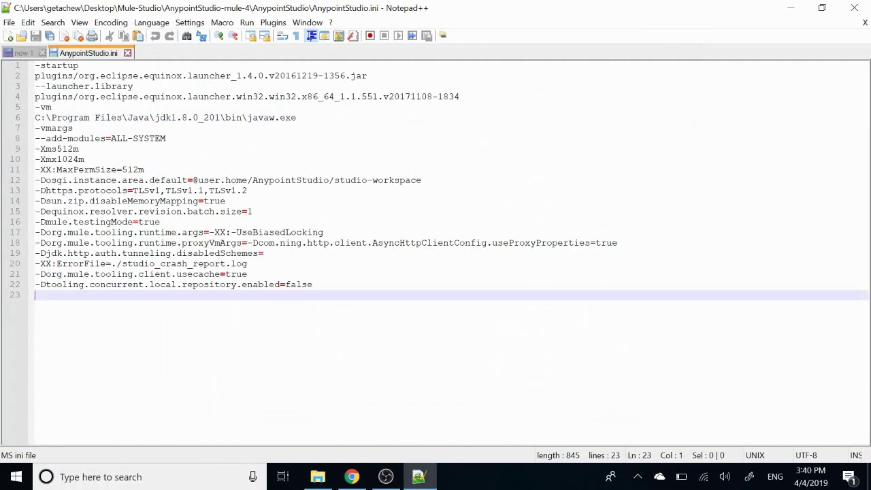
{"action": "left_click", "coordinate": [296, 117]}
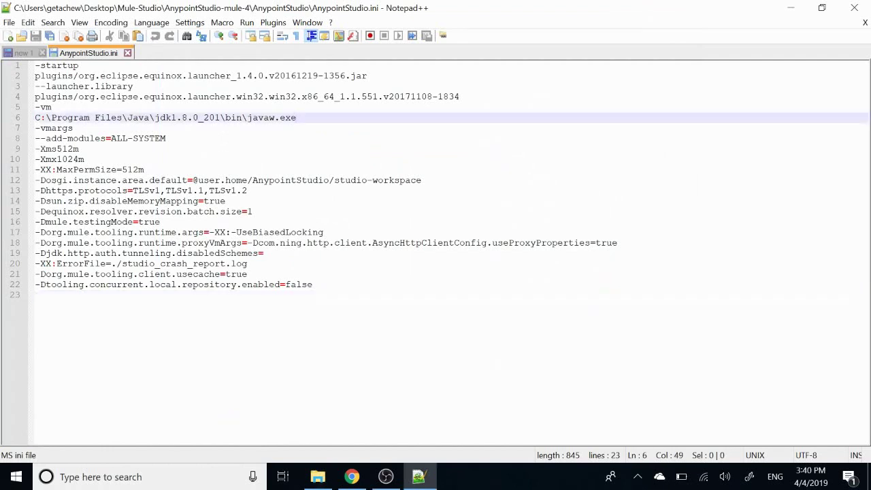
{"action": "left_click", "coordinate": [36, 118]}
{"action": "left_click", "coordinate": [296, 118]}
{"action": "left_click", "coordinate": [35, 37]}
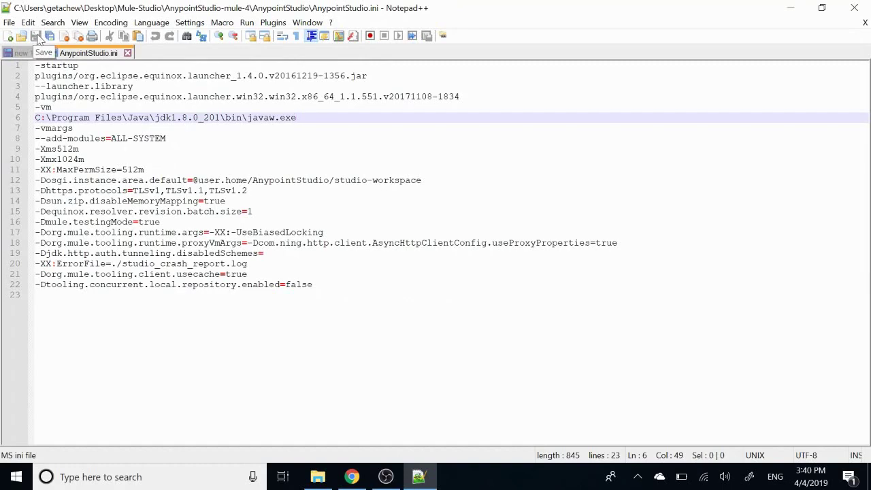
{"action": "left_click", "coordinate": [856, 7]}
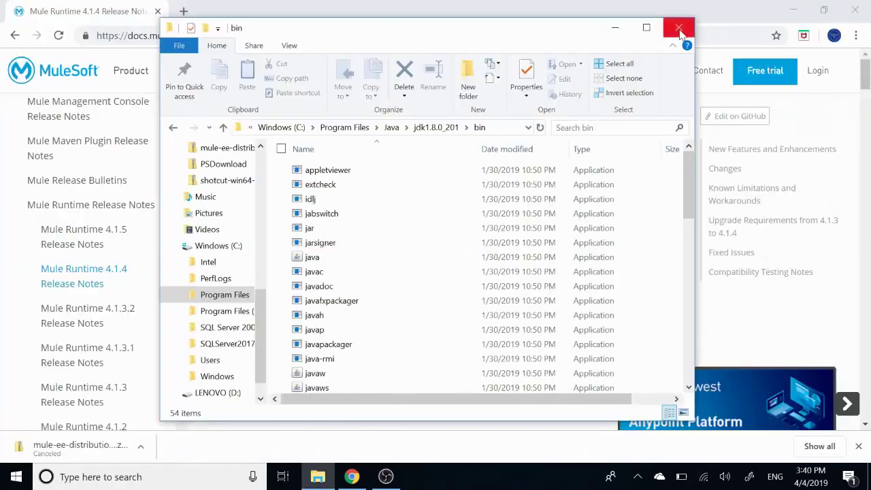
{"action": "left_click", "coordinate": [679, 28]}
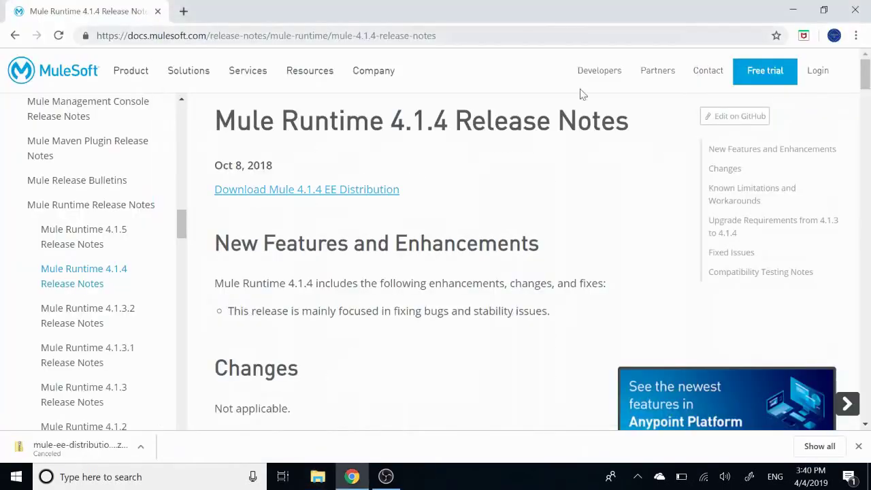
- Start the AnypointStudio application from the Desktop folder Mule-Studio\AnypointStudio-mule-4\AnypointStudio
{"action": "left_click", "coordinate": [318, 476]}
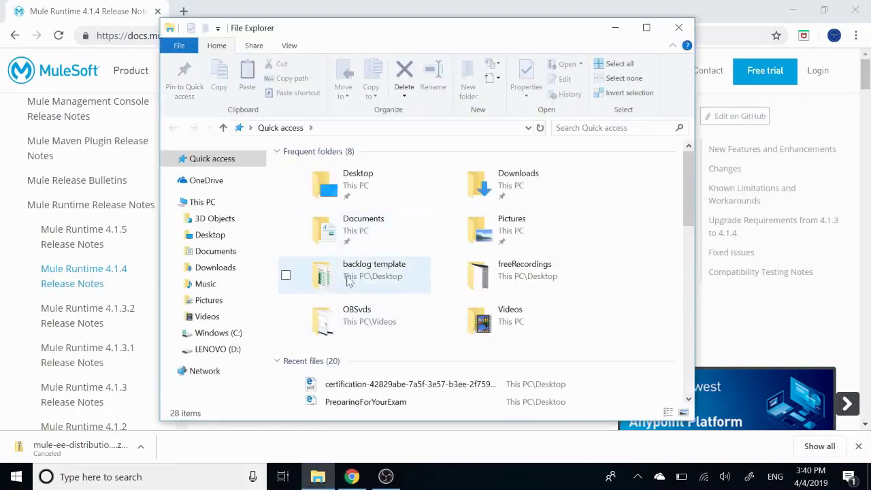
{"action": "left_click", "coordinate": [217, 235]}
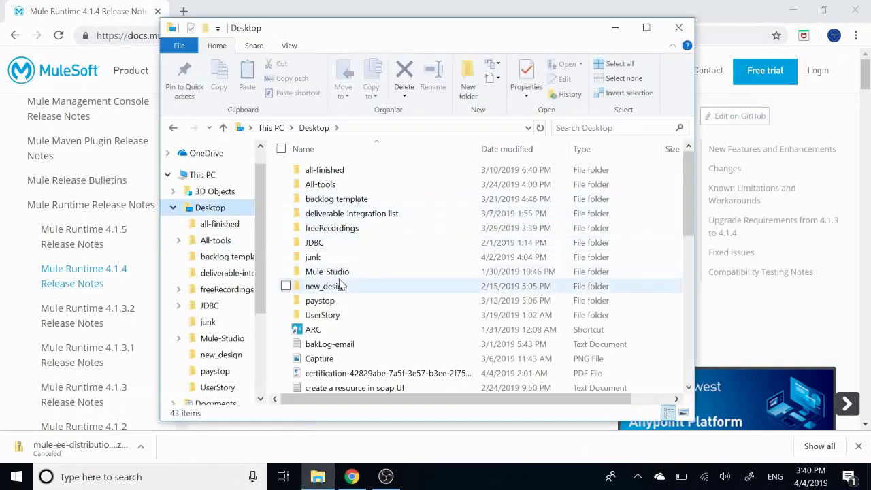
{"action": "double_click", "coordinate": [326, 272]}
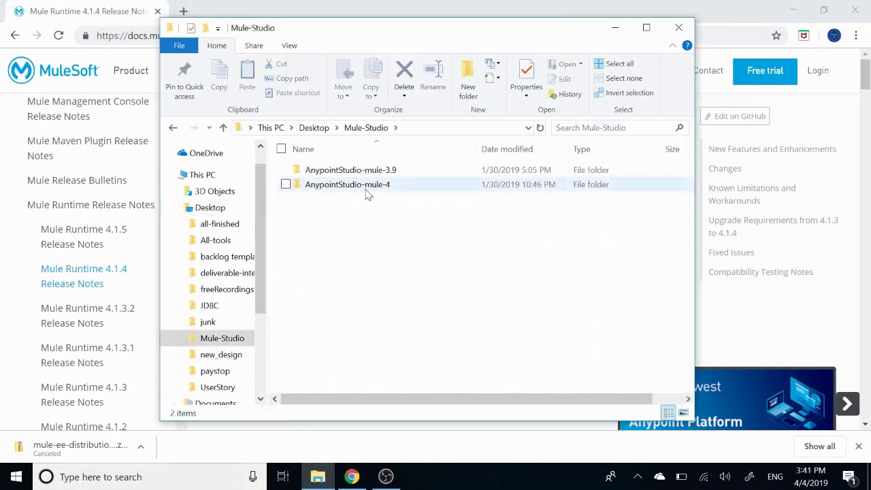
{"action": "double_click", "coordinate": [366, 189]}
{"action": "double_click", "coordinate": [359, 174]}
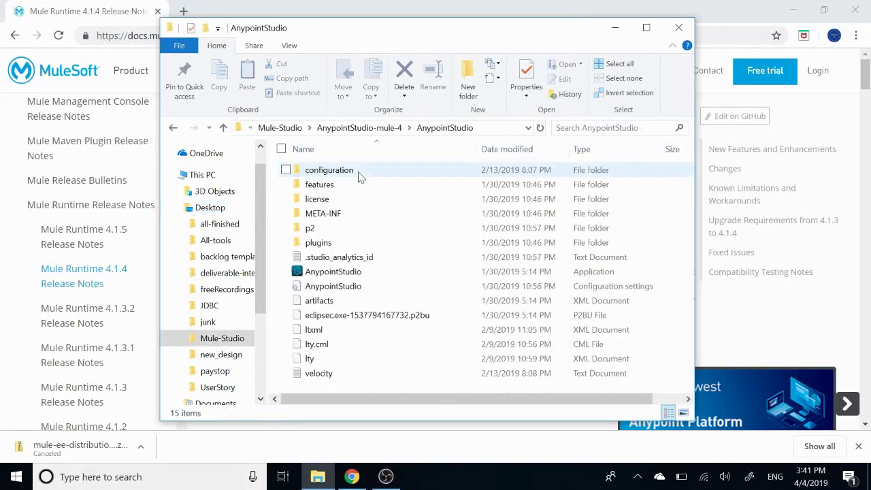
{"action": "left_click", "coordinate": [356, 275]}
{"action": "double_click", "coordinate": [356, 275]}
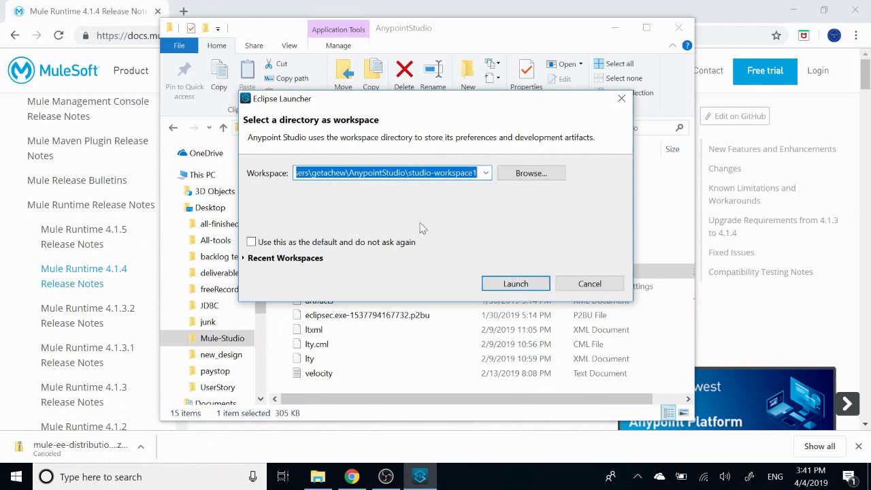
- Review the workspace path options and launch Anypoint Studio with studio-workspace2 as the workspace
{"action": "left_click", "coordinate": [487, 175]}
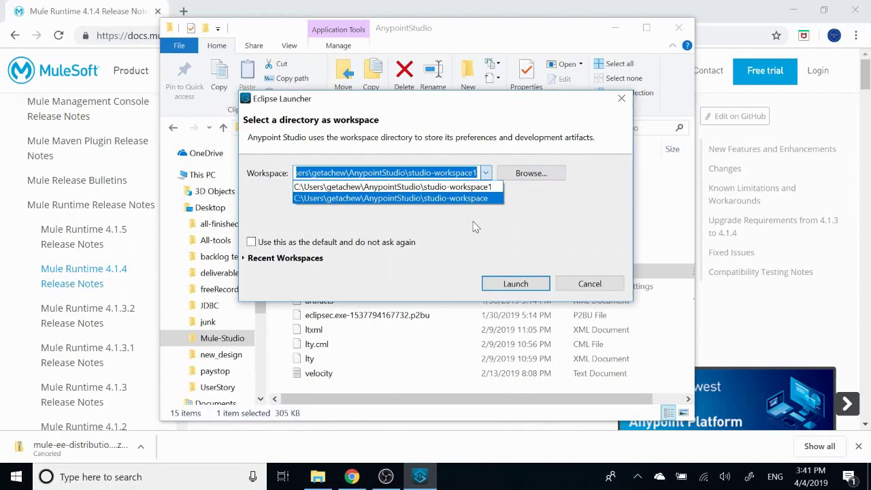
{"action": "left_click", "coordinate": [524, 225]}
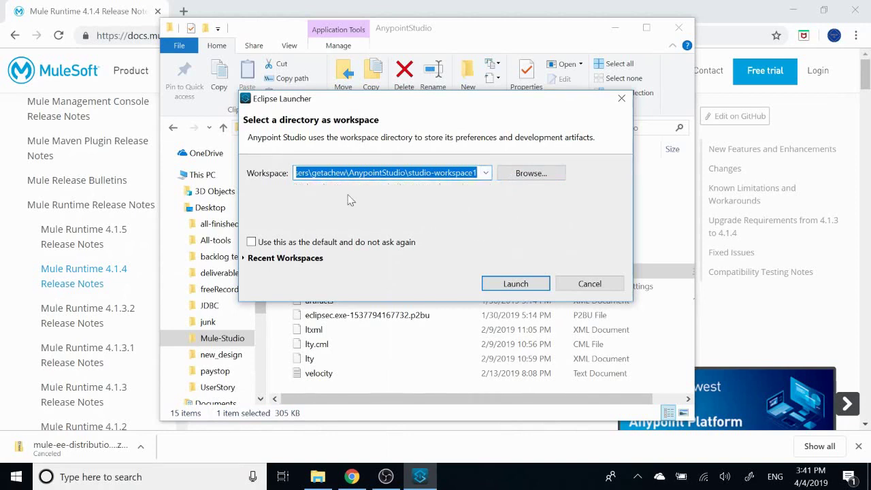
{"action": "left_click", "coordinate": [311, 172]}
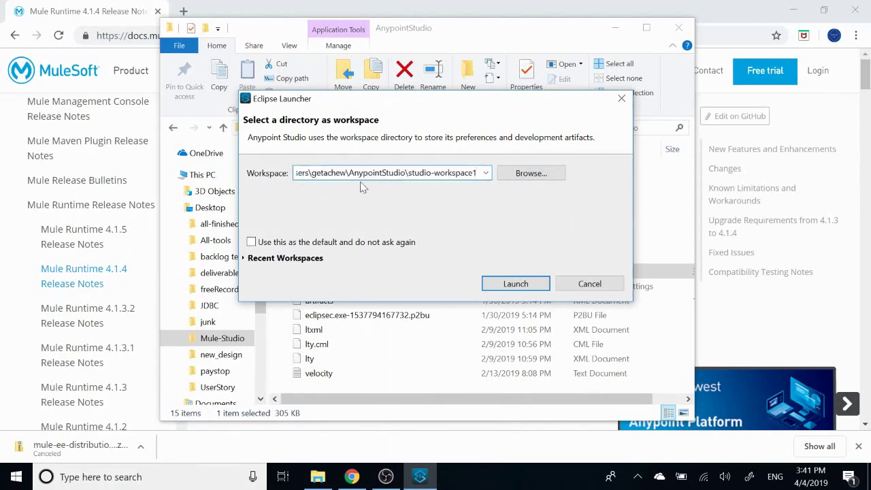
{"action": "key", "text": "Home"}
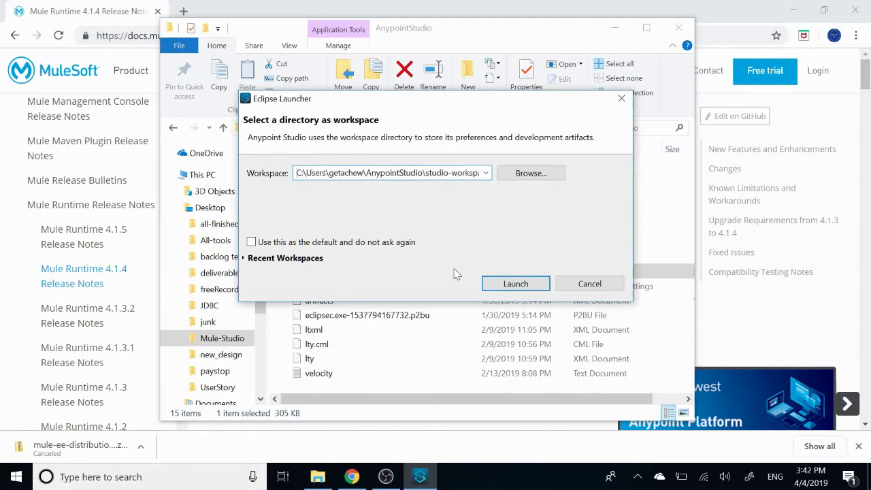
{"action": "left_click", "coordinate": [523, 288]}
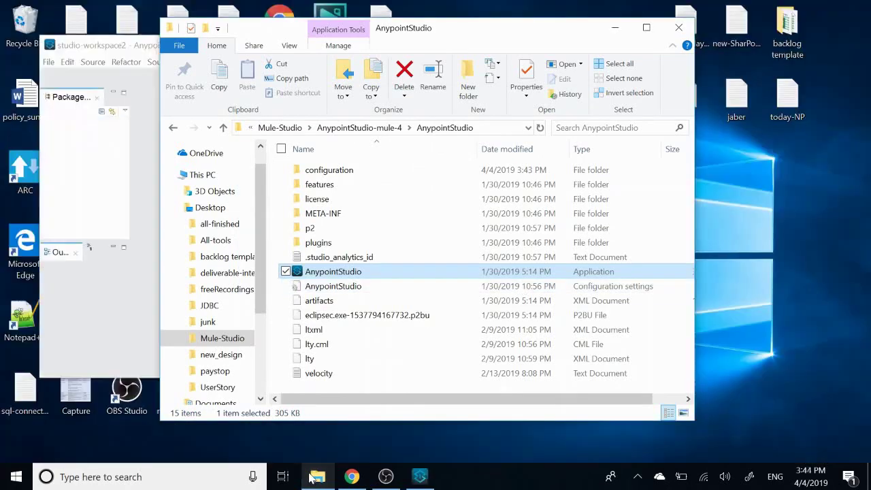
- Minimize File Explorer, look over and close the Anypoint Studio welcome page, and dismiss the Windows firewall alert
{"action": "left_click", "coordinate": [615, 27]}
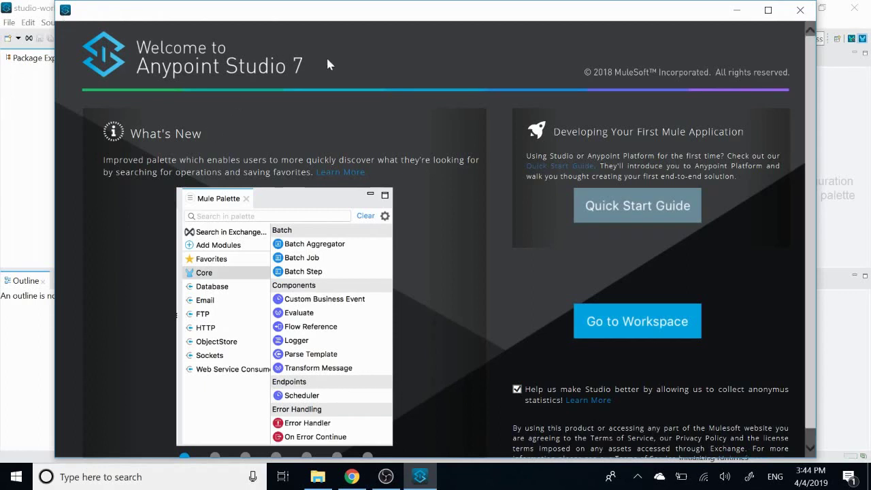
{"action": "scroll", "coordinate": [405, 179], "scroll_direction": "down", "scroll_amount": 1}
{"action": "scroll", "coordinate": [406, 189], "scroll_direction": "up", "scroll_amount": 1}
{"action": "scroll", "coordinate": [407, 189], "scroll_direction": "down", "scroll_amount": 1}
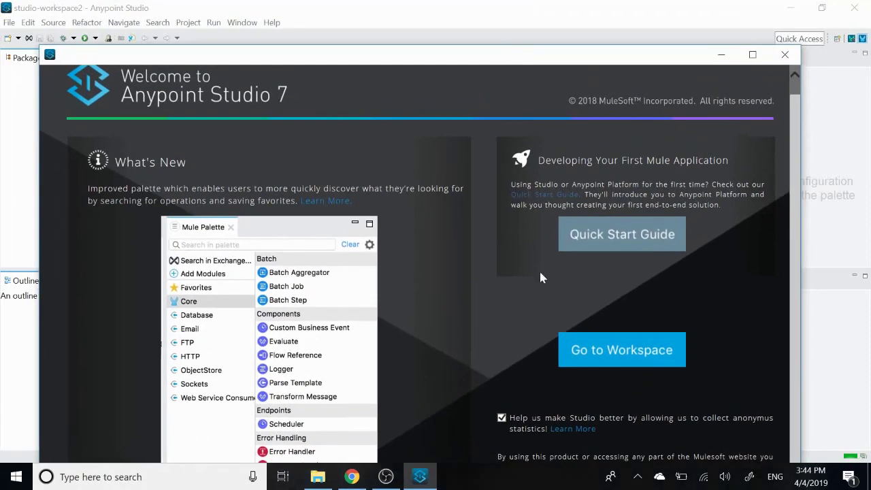
{"action": "left_click", "coordinate": [785, 55]}
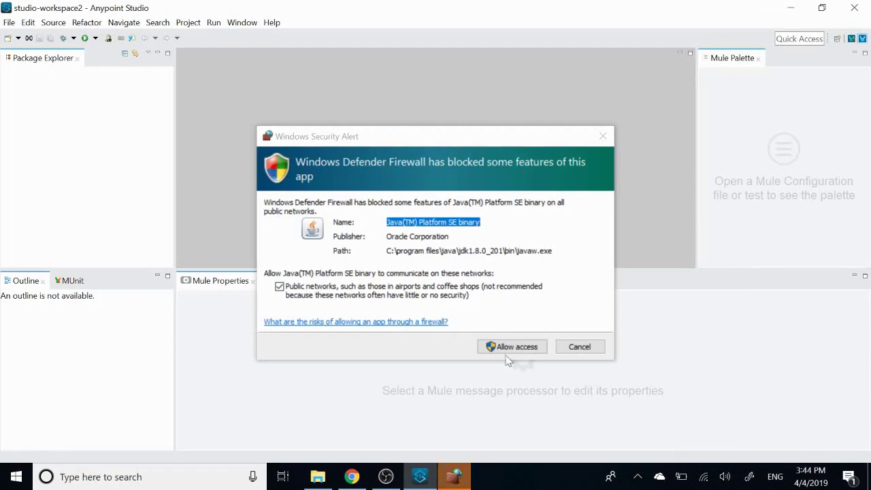
{"action": "left_click", "coordinate": [603, 136]}
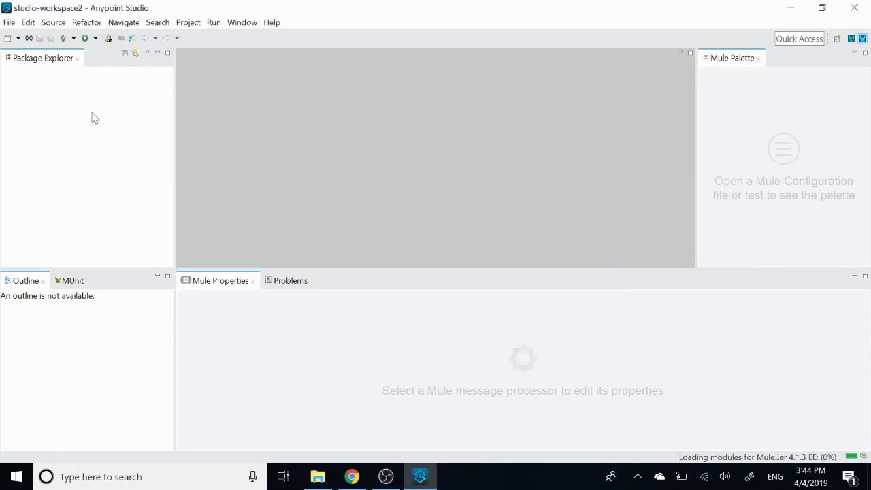
- Create a new Mule project named example with the Mule Server 4.1.3 EE runtime in the default location
{"action": "right_click", "coordinate": [52, 70]}
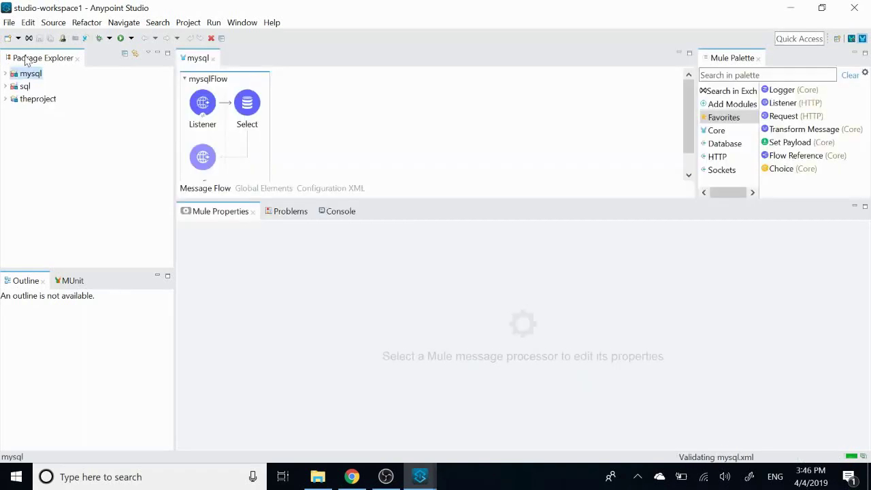
{"action": "right_click", "coordinate": [103, 85]}
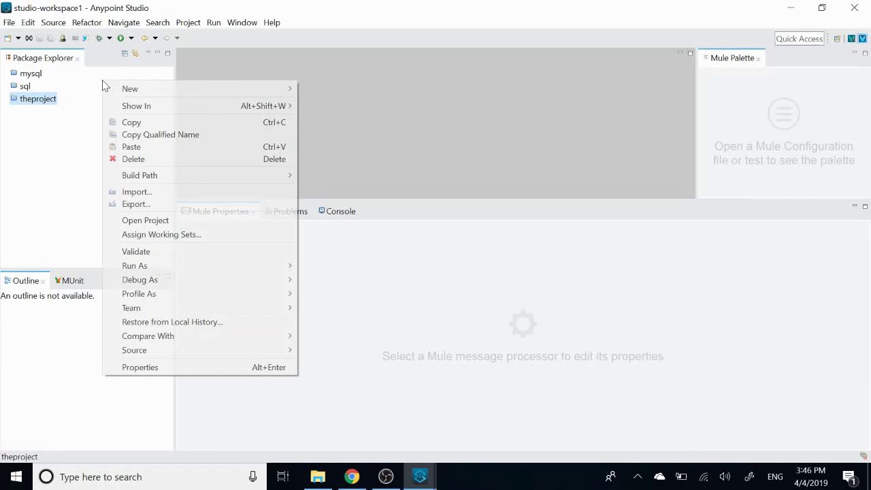
{"action": "type", "text": "p"}
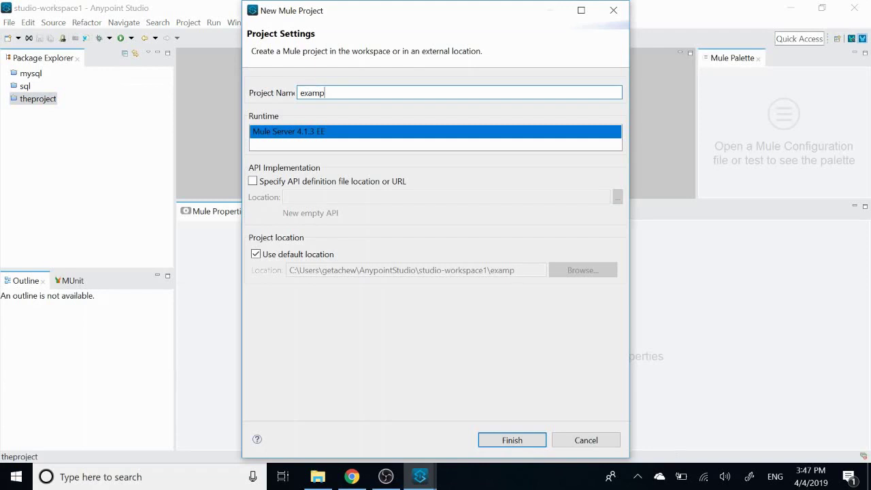
{"action": "type", "text": "le"}
{"action": "key", "text": "Return"}
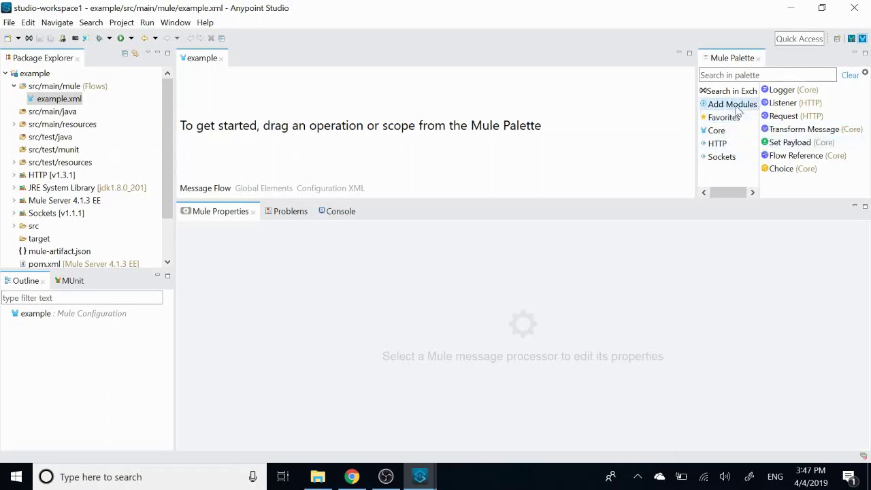
- Look through the Core, HTTP, Sockets and Favorites categories of the Mule Palette
{"action": "left_click", "coordinate": [716, 130]}
{"action": "left_click", "coordinate": [722, 143]}
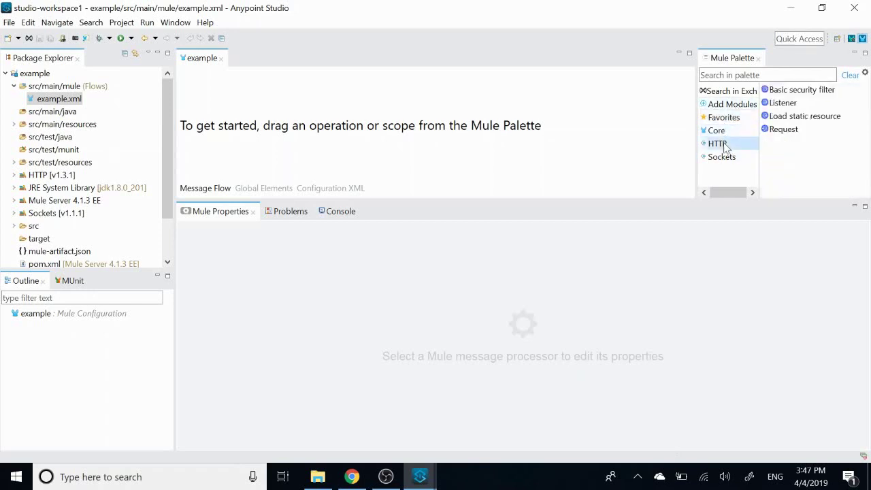
{"action": "left_click", "coordinate": [723, 157]}
{"action": "left_click", "coordinate": [738, 118]}
{"action": "left_click", "coordinate": [715, 130]}
{"action": "left_click", "coordinate": [724, 117]}
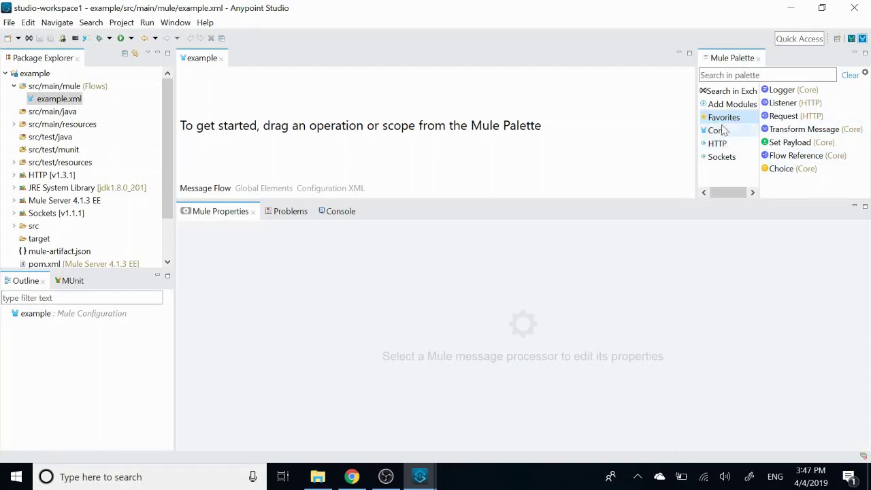
- Examine the list of featured modules that can be added to the example project
{"action": "left_click", "coordinate": [728, 104]}
{"action": "scroll", "coordinate": [812, 132], "scroll_direction": "down", "scroll_amount": 1}
{"action": "left_click_drag", "start_coordinate": [810, 129], "coordinate": [729, 113]}
{"action": "left_click", "coordinate": [729, 107]}
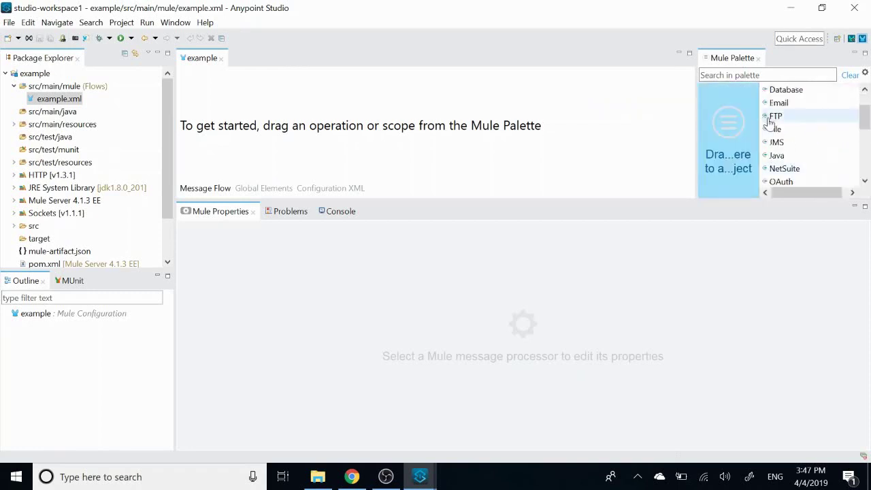
{"action": "scroll", "coordinate": [783, 136], "scroll_direction": "down", "scroll_amount": 5}
{"action": "scroll", "coordinate": [817, 150], "scroll_direction": "up", "scroll_amount": 10}
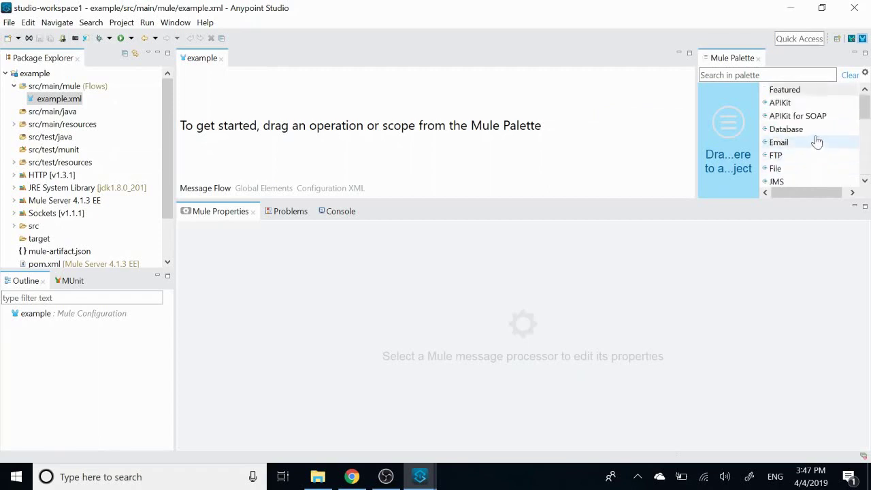
{"action": "scroll", "coordinate": [817, 132], "scroll_direction": "down", "scroll_amount": 10}
{"action": "scroll", "coordinate": [823, 133], "scroll_direction": "up", "scroll_amount": 10}
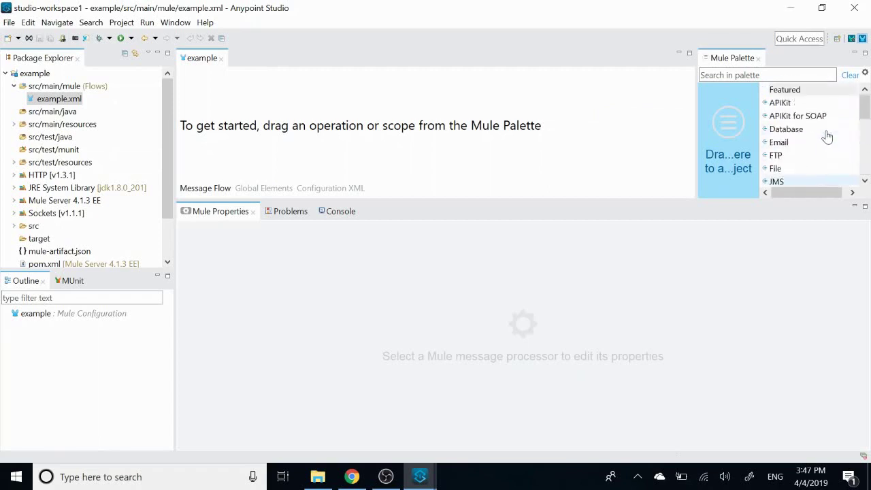
- Add the Database module to the example project from the featured modules
{"action": "left_click_drag", "start_coordinate": [785, 142], "coordinate": [731, 113]}
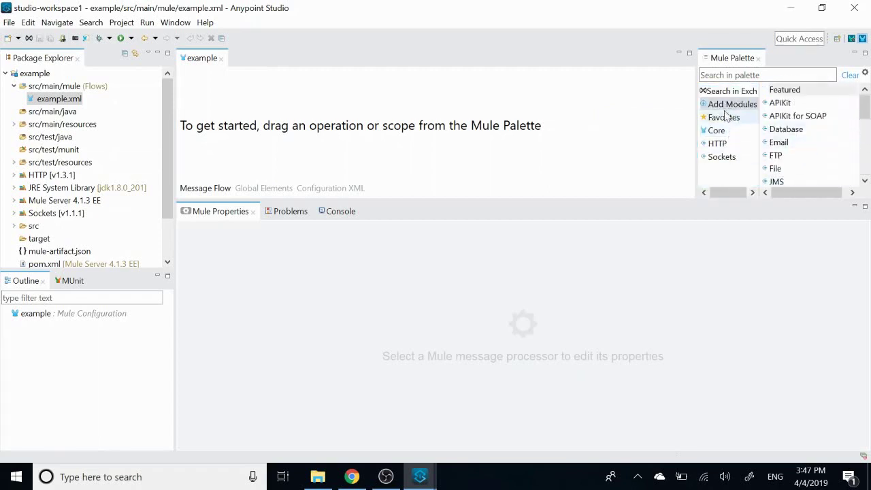
{"action": "left_click", "coordinate": [728, 105]}
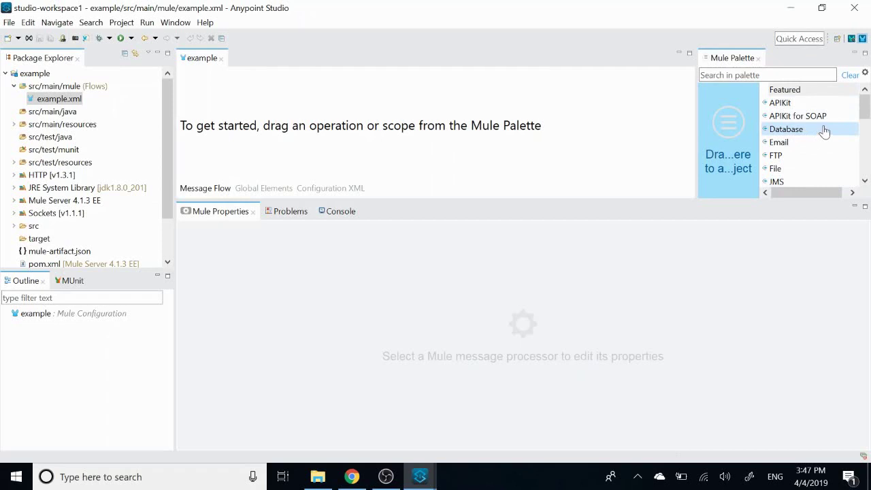
{"action": "left_click_drag", "start_coordinate": [824, 131], "coordinate": [746, 126]}
{"action": "left_click_drag", "start_coordinate": [712, 107], "coordinate": [706, 93]}
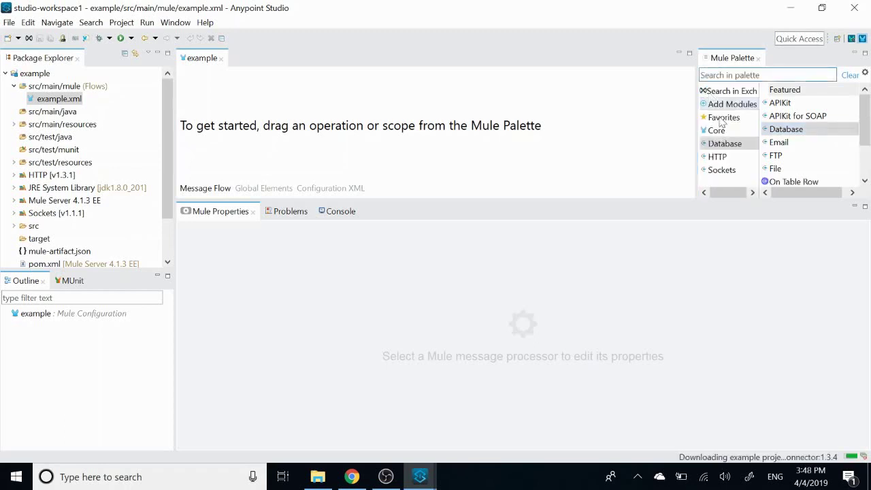
- Examine the operations offered by the Database module in the Mule Palette
{"action": "left_click", "coordinate": [724, 143]}
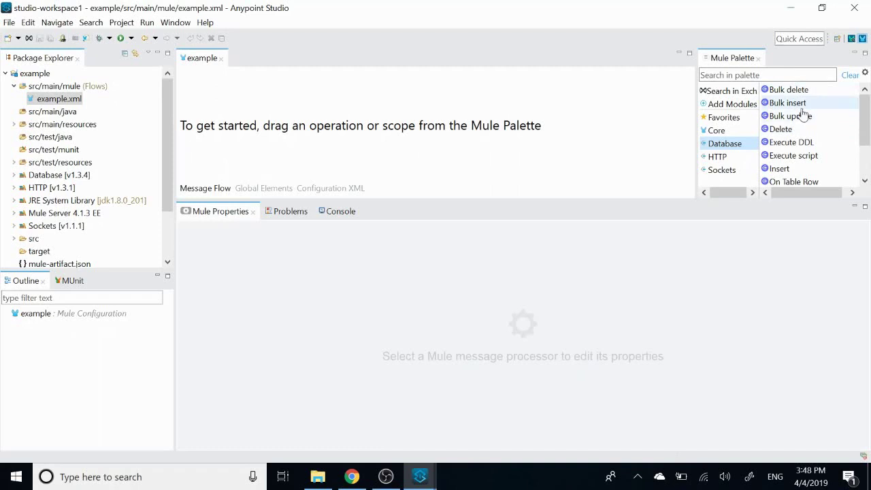
{"action": "scroll", "coordinate": [804, 155], "scroll_direction": "down", "scroll_amount": 2}
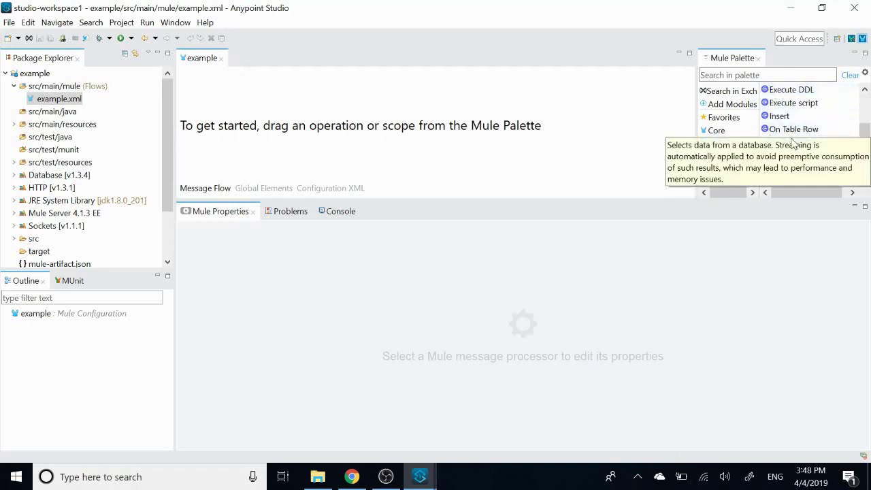
{"action": "scroll", "coordinate": [810, 162], "scroll_direction": "up", "scroll_amount": 2}
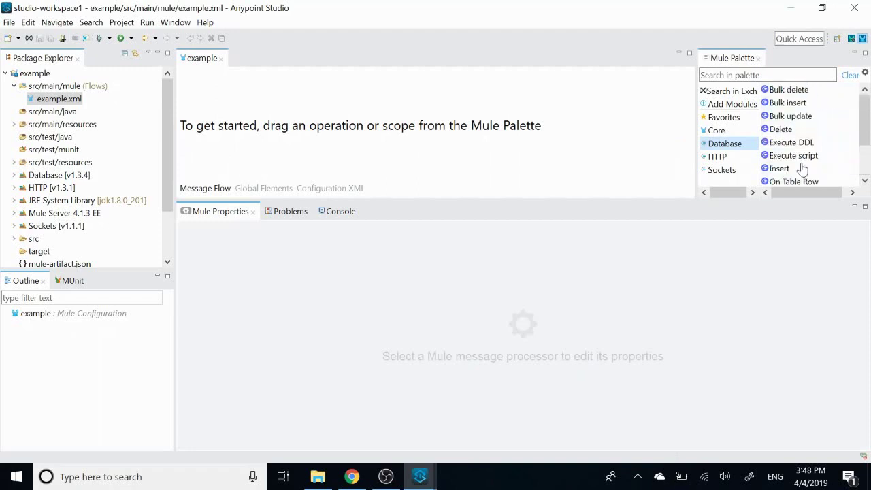
{"action": "scroll", "coordinate": [793, 155], "scroll_direction": "down", "scroll_amount": 2}
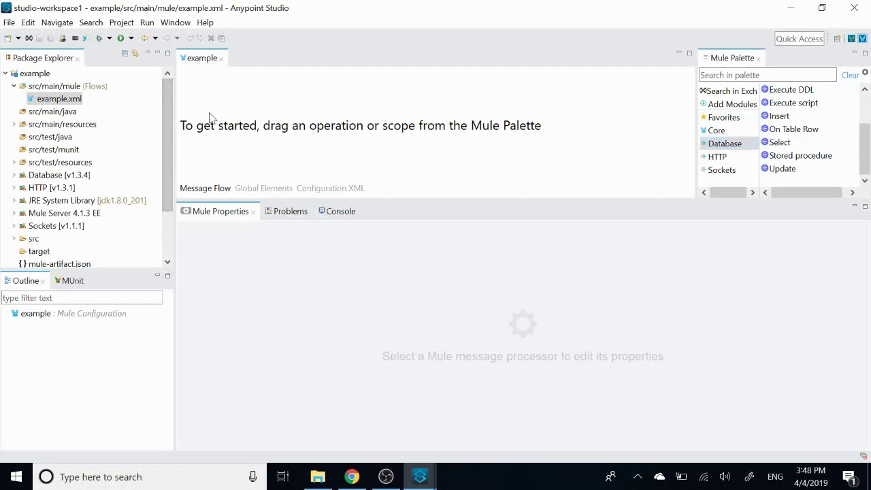
- Place an HTTP Listener on the empty message flow canvas of example.xml
{"action": "left_click", "coordinate": [707, 74]}
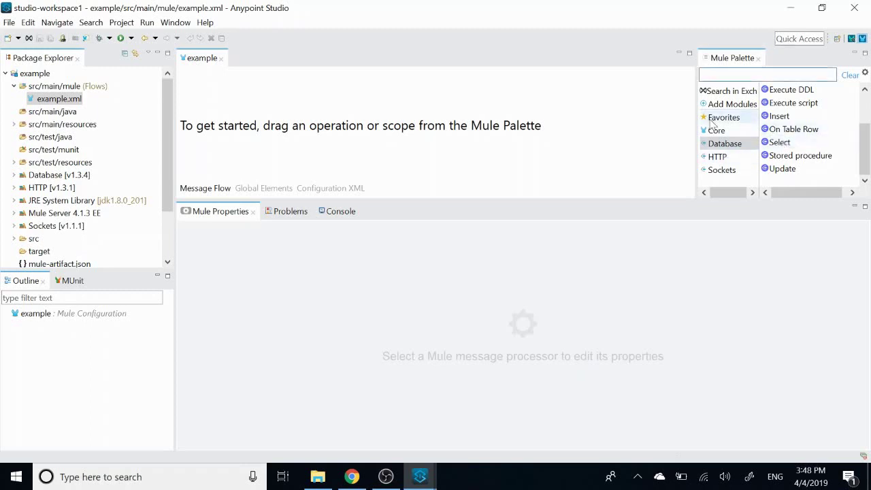
{"action": "left_click", "coordinate": [717, 157]}
{"action": "left_click", "coordinate": [803, 103]}
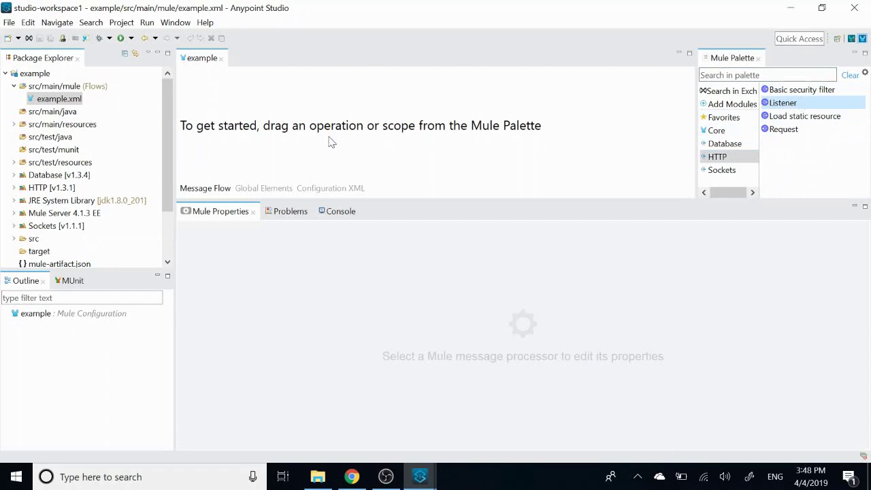
{"action": "left_click_drag", "start_coordinate": [781, 104], "coordinate": [185, 108]}
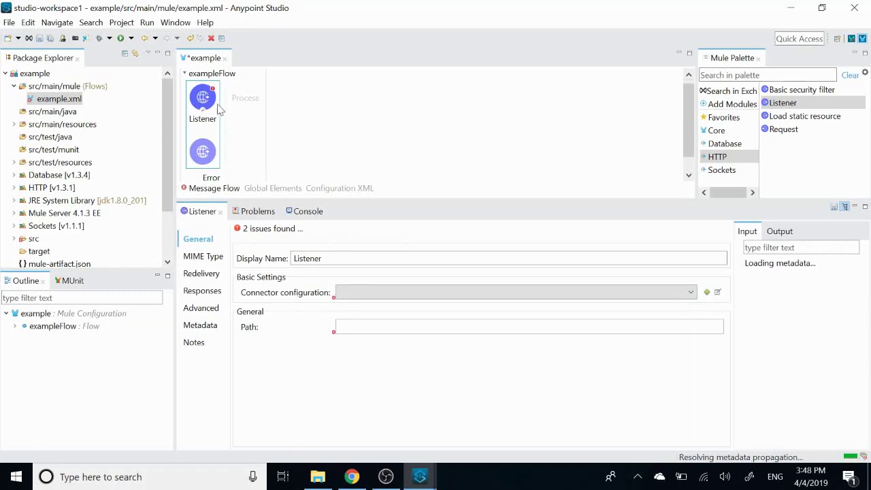
- Start a new connector configuration for the HTTP Listener and go through its host and port, keeping the defaults
{"action": "left_click", "coordinate": [691, 292]}
{"action": "left_click", "coordinate": [691, 292]}
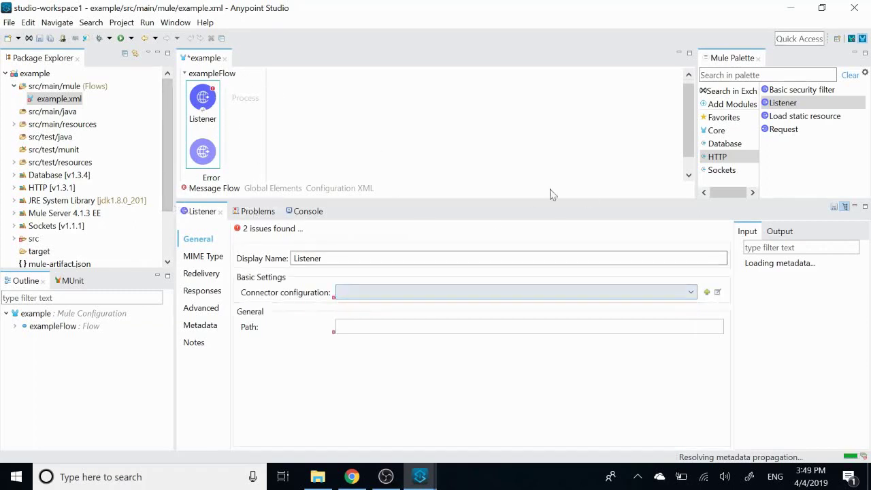
{"action": "left_click", "coordinate": [707, 292]}
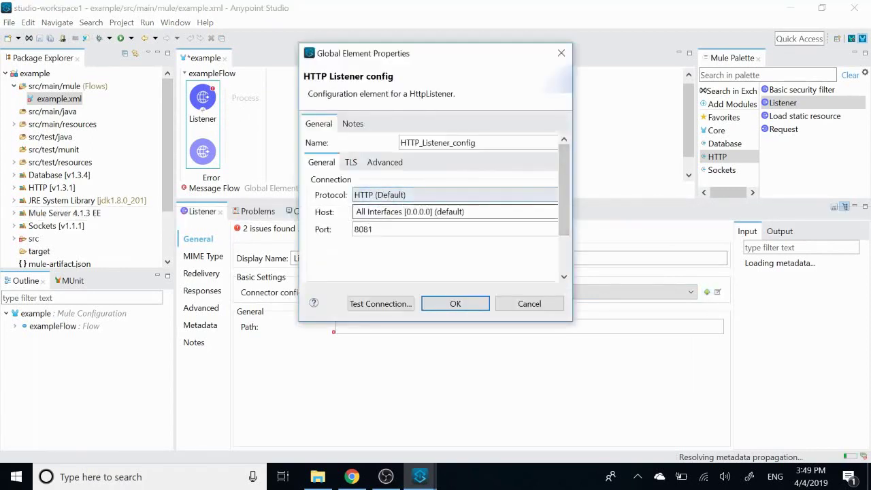
{"action": "key", "text": "Tab"}
{"action": "key", "text": "End"}
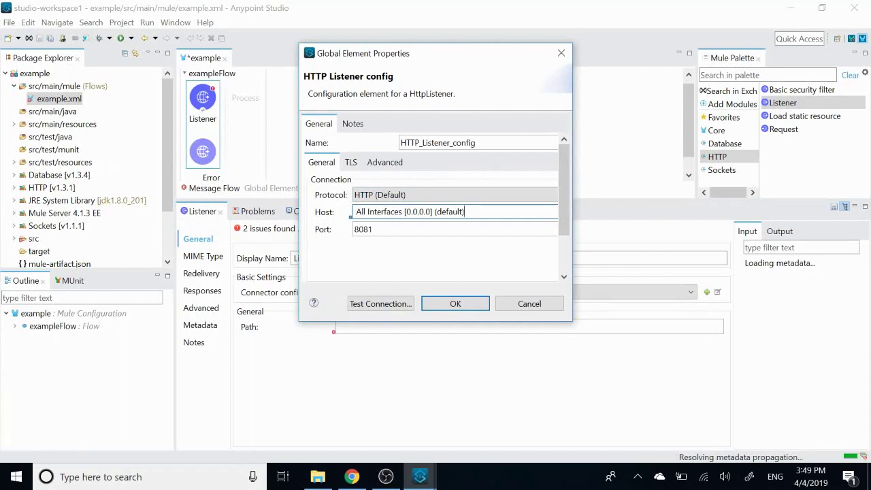
{"action": "key", "text": "Tab"}
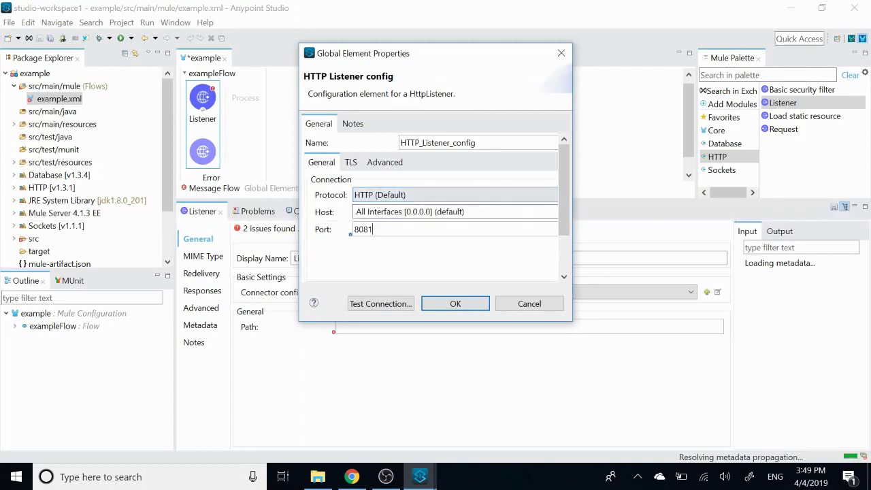
- Try HTTPS as the protocol, return to HTTP (Default), and start and cancel a connection test
{"action": "left_click", "coordinate": [371, 198]}
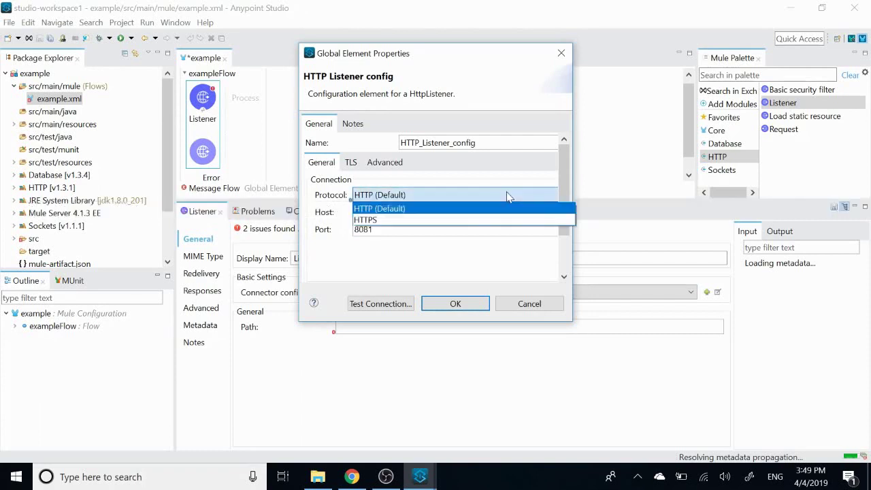
{"action": "left_click", "coordinate": [385, 221]}
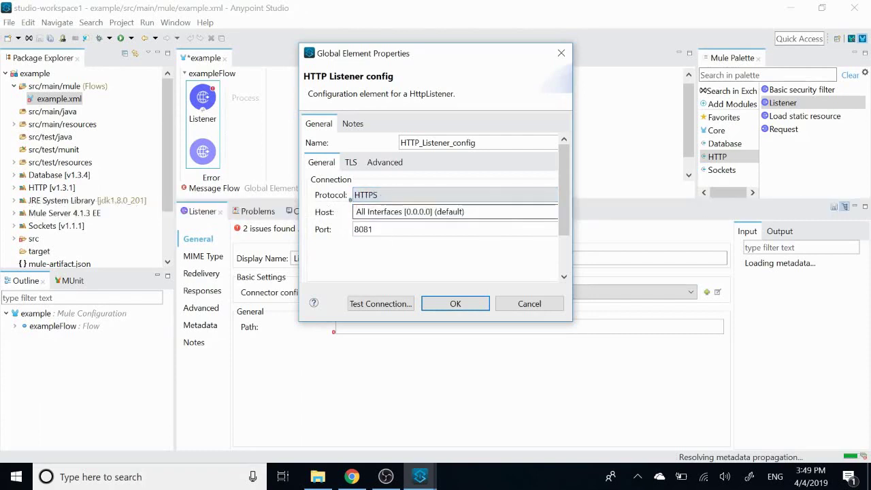
{"action": "left_click", "coordinate": [494, 196]}
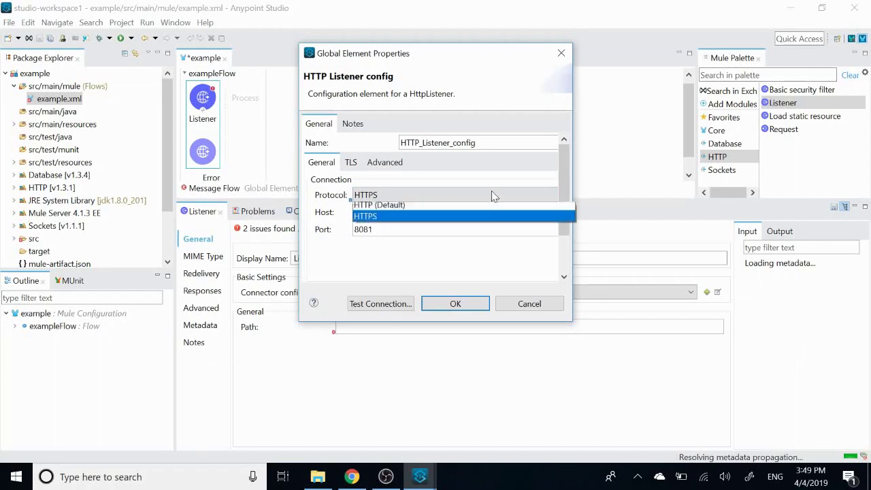
{"action": "left_click", "coordinate": [439, 205]}
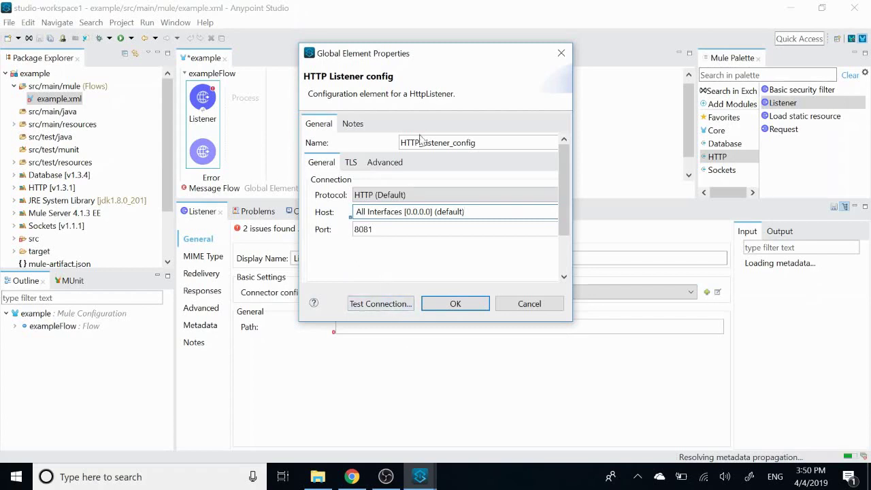
{"action": "left_click", "coordinate": [382, 305]}
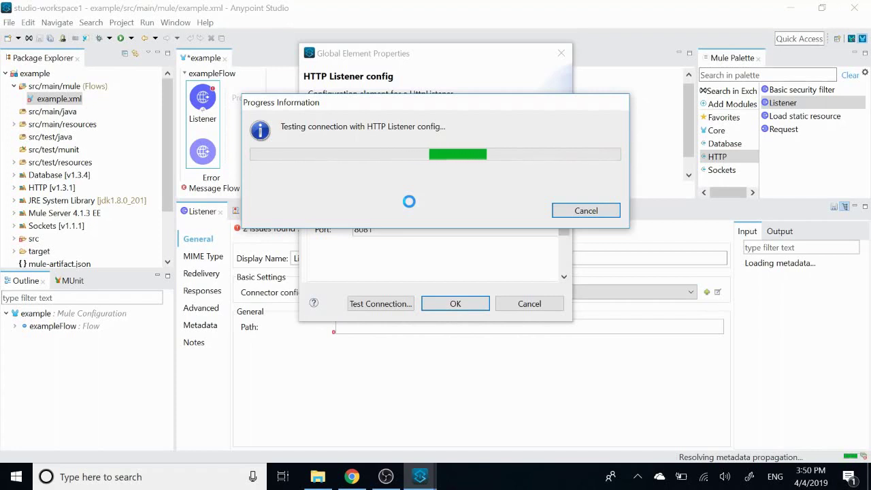
{"action": "left_click", "coordinate": [592, 212]}
- Accept the HTTP_Listener_config connector configuration and set the Listener's path to test
{"action": "left_click", "coordinate": [454, 304]}
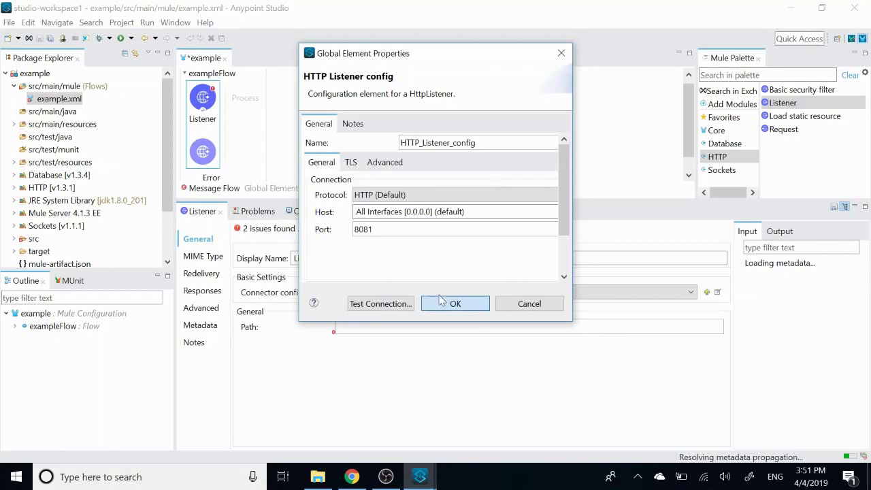
{"action": "key", "text": "Return"}
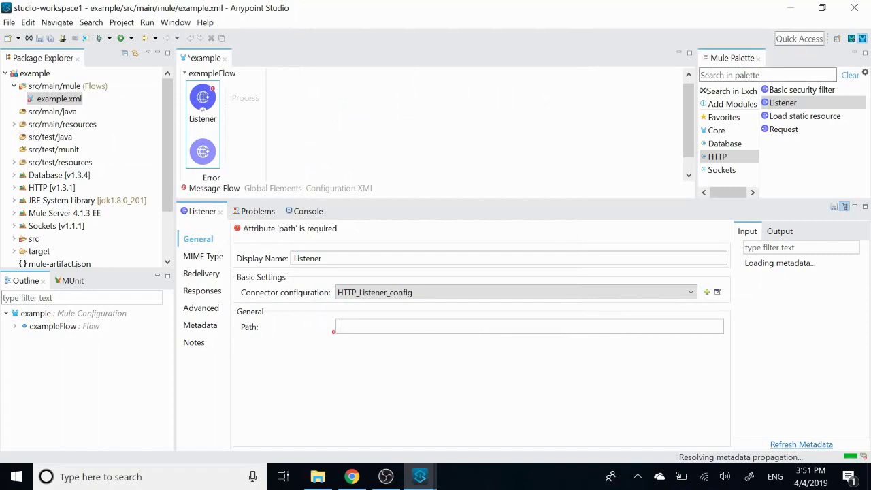
{"action": "left_click", "coordinate": [354, 327]}
{"action": "type", "text": "test"}
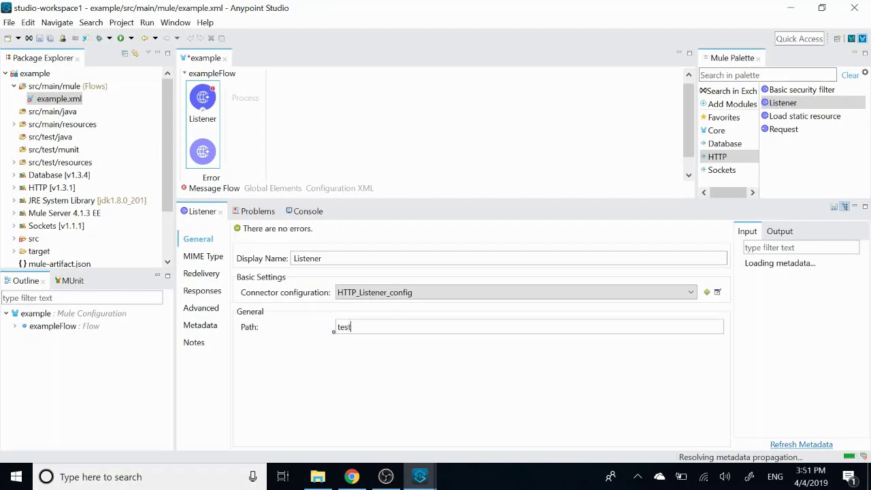
- Change the Listener's path to /test and recheck its HTTP_Listener_config connector configuration, accepting it as is
{"action": "key", "text": "ctrl+s"}
{"action": "key", "text": "Home"}
{"action": "type", "text": "/"}
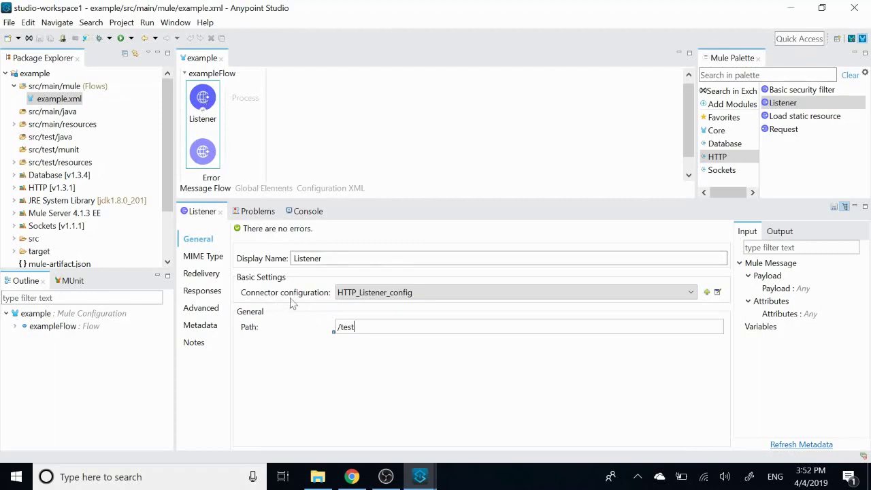
{"action": "left_click", "coordinate": [717, 292]}
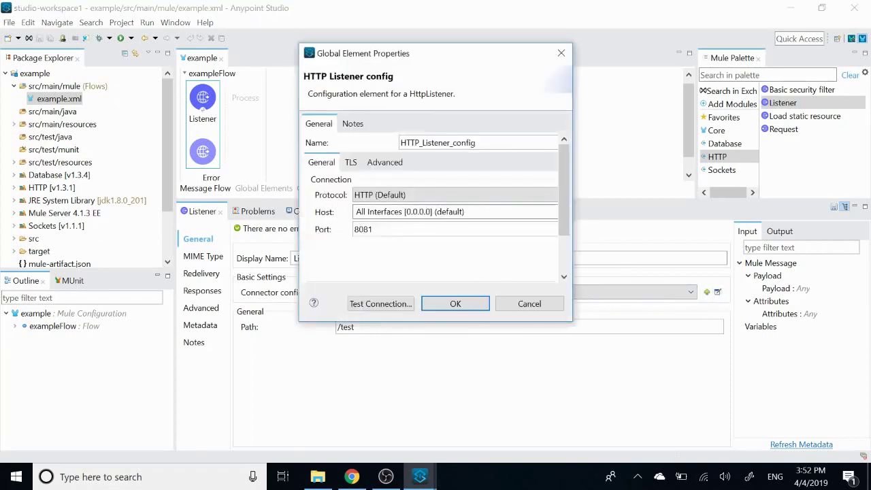
{"action": "left_click", "coordinate": [480, 306]}
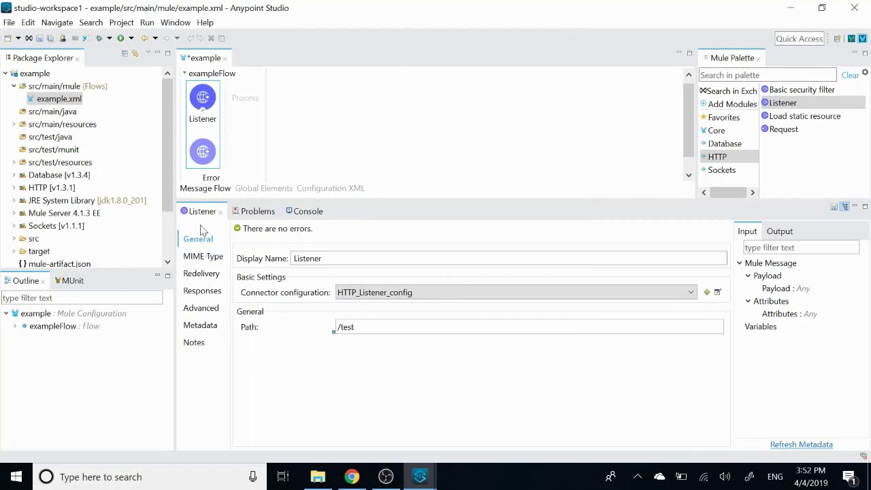
- Go through the Listener's redelivery, responses, metadata, advanced and MIME type settings, and save example.xml
{"action": "left_click", "coordinate": [210, 274]}
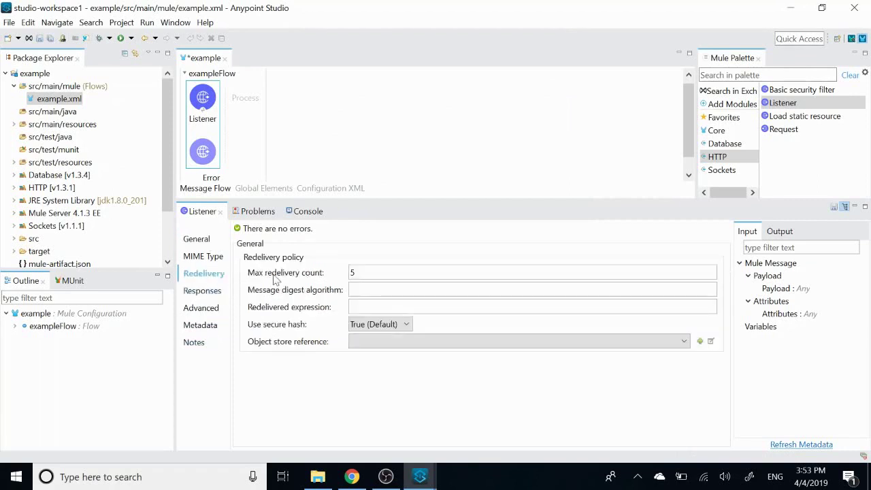
{"action": "left_click", "coordinate": [203, 291]}
{"action": "left_click", "coordinate": [200, 325]}
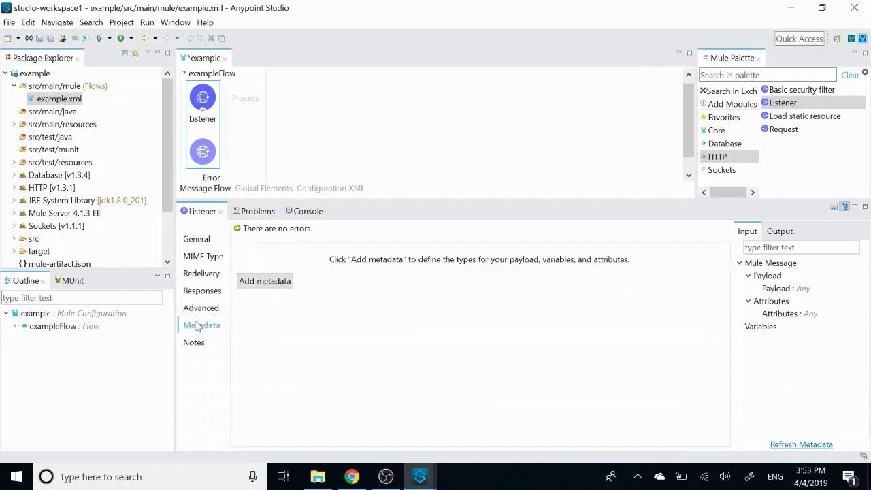
{"action": "left_click", "coordinate": [203, 310]}
{"action": "left_click", "coordinate": [203, 273]}
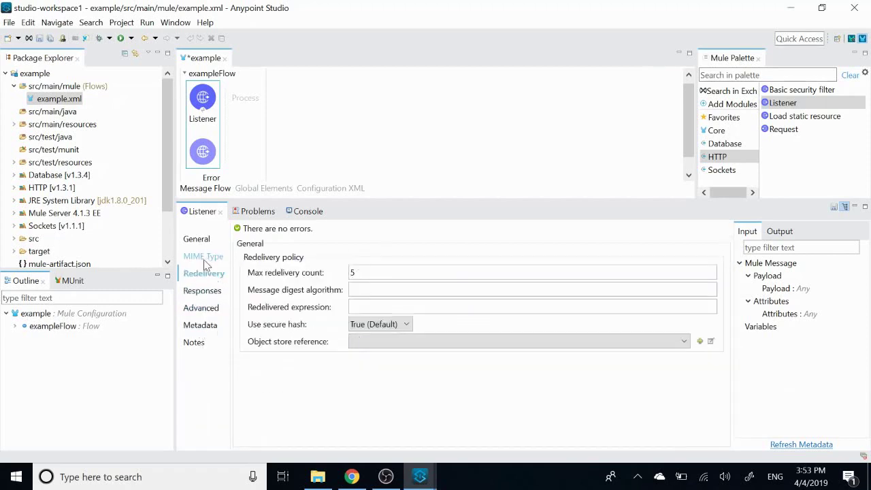
{"action": "left_click", "coordinate": [203, 256]}
{"action": "left_click", "coordinate": [202, 240]}
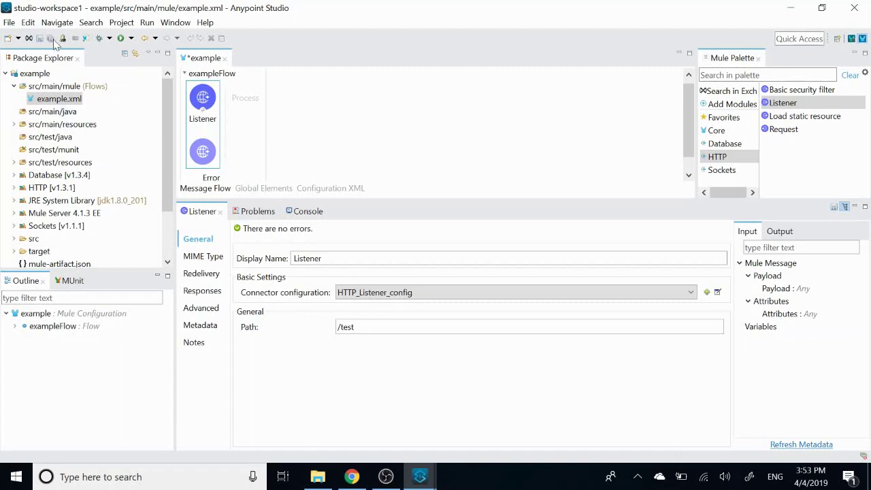
{"action": "key", "text": "ctrl+s"}
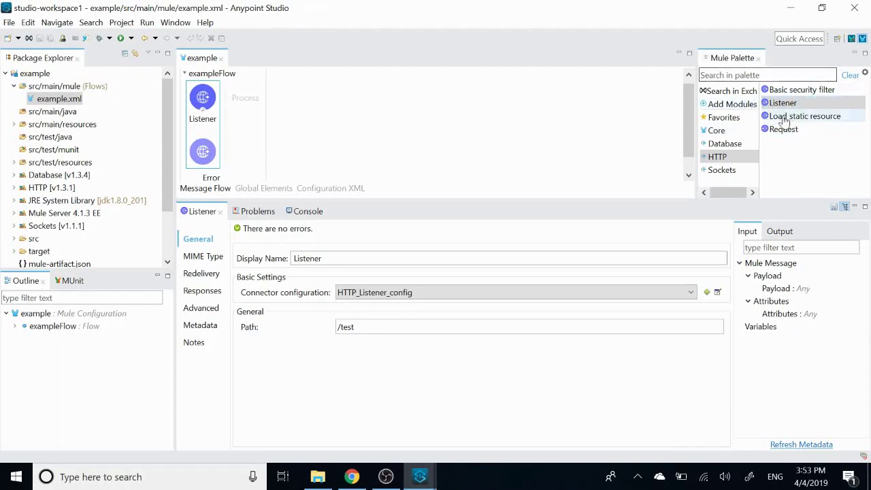
- Search the Mule Palette for lo and place a Logger after the Listener in exampleFlow
{"action": "left_click", "coordinate": [769, 74]}
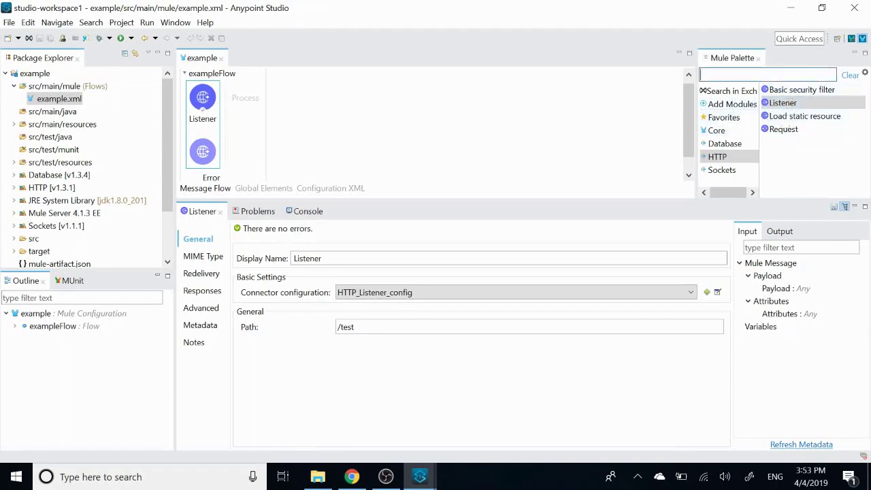
{"action": "type", "text": "lo"}
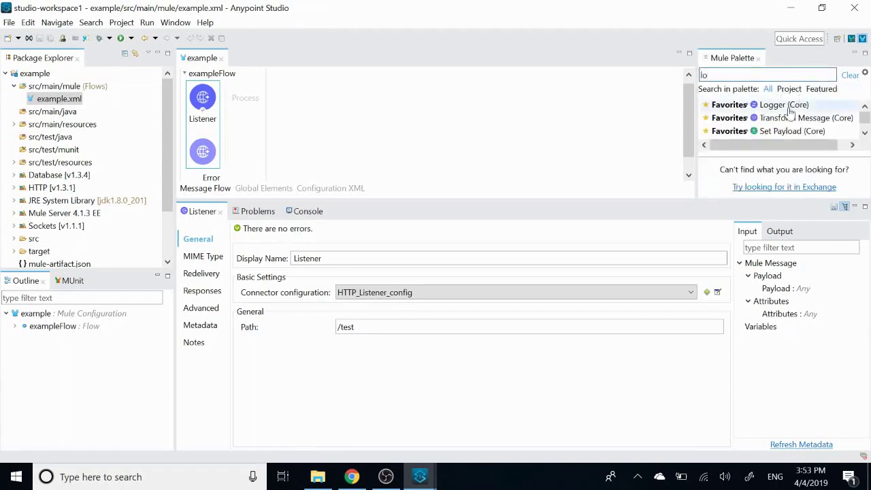
{"action": "left_click_drag", "start_coordinate": [780, 112], "coordinate": [249, 100]}
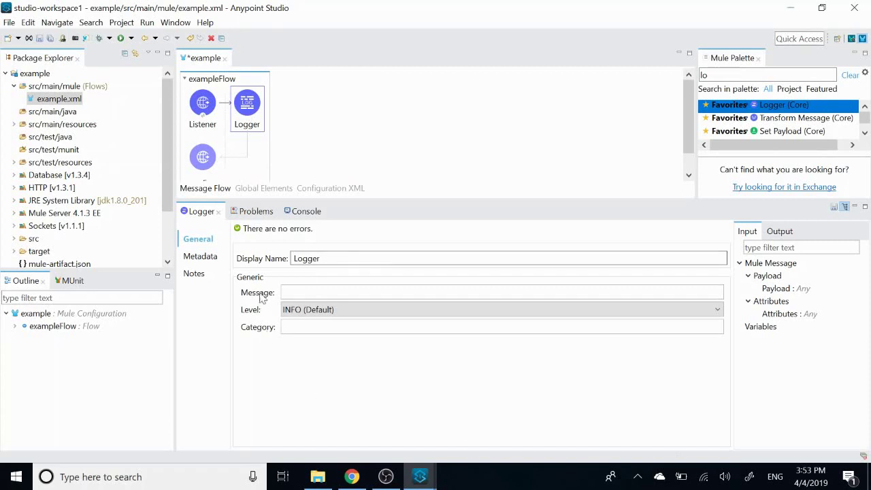
- Set the Logger's message to the #[payload] expression and save the project files
{"action": "left_click", "coordinate": [326, 259]}
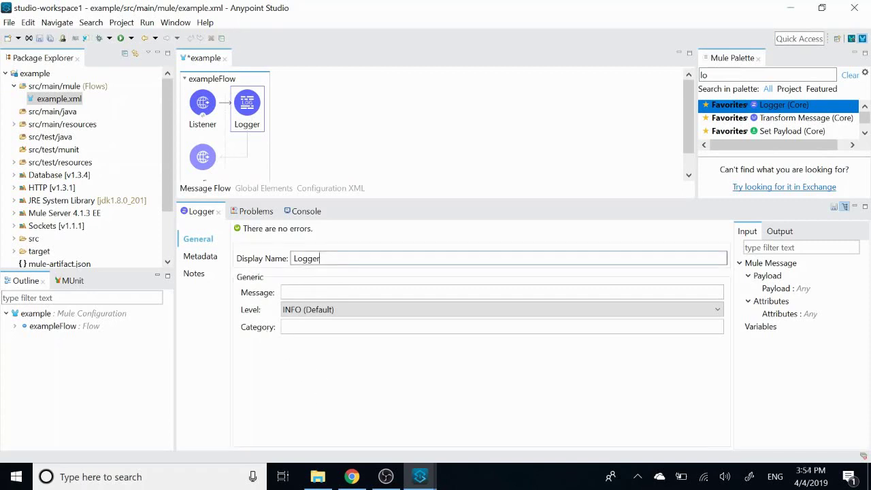
{"action": "left_click", "coordinate": [281, 292]}
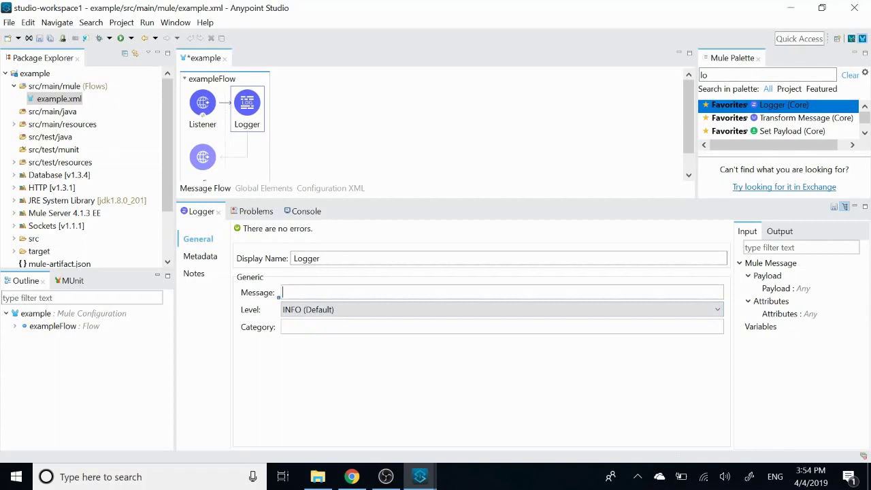
{"action": "type", "text": "#"}
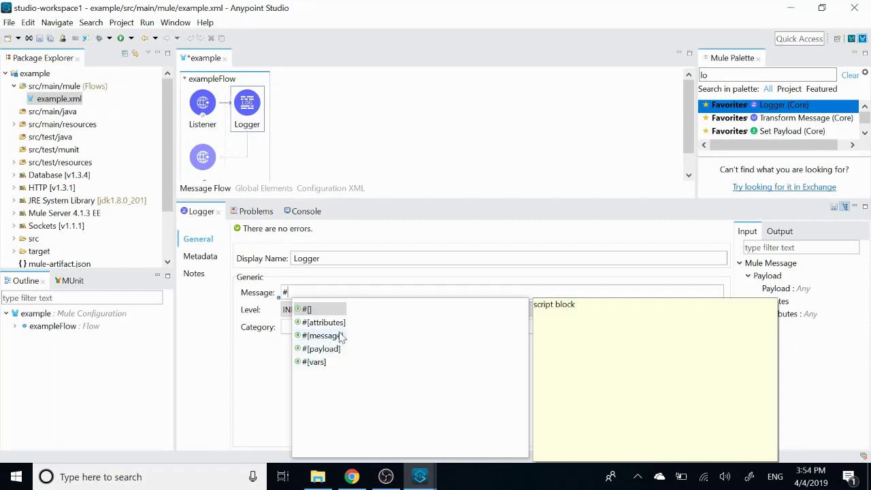
{"action": "left_click", "coordinate": [327, 349]}
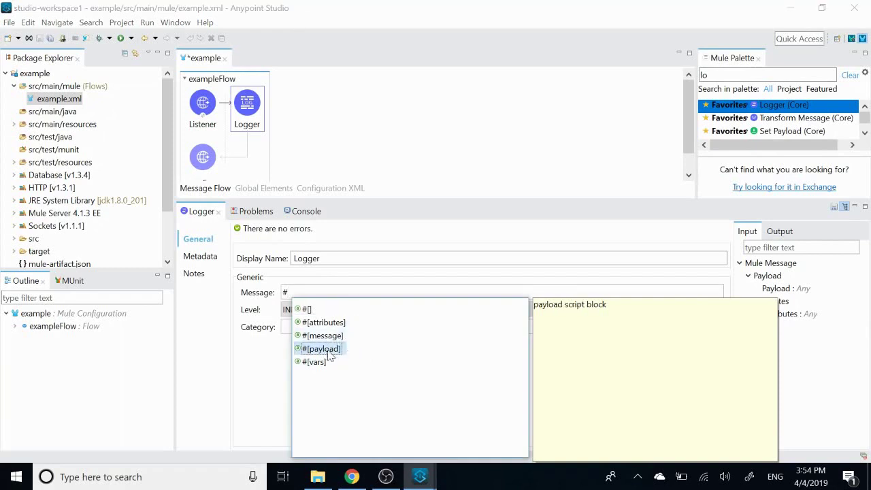
{"action": "double_click", "coordinate": [326, 350]}
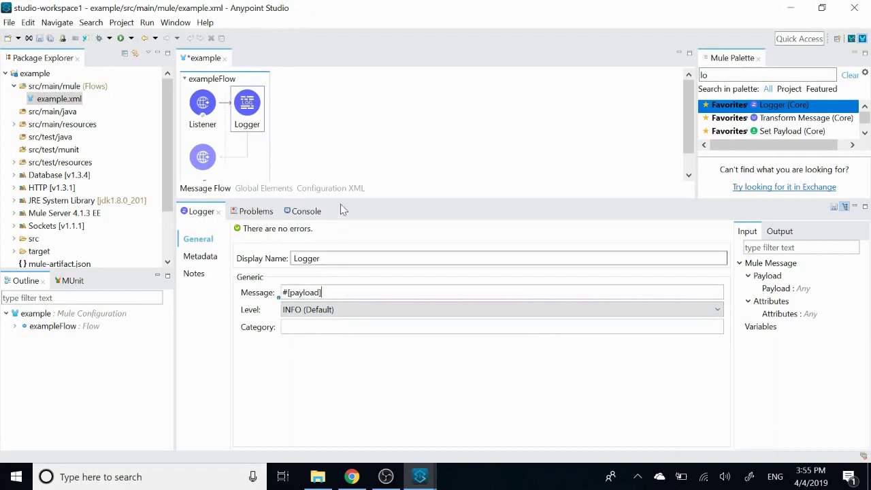
{"action": "left_click", "coordinate": [50, 38]}
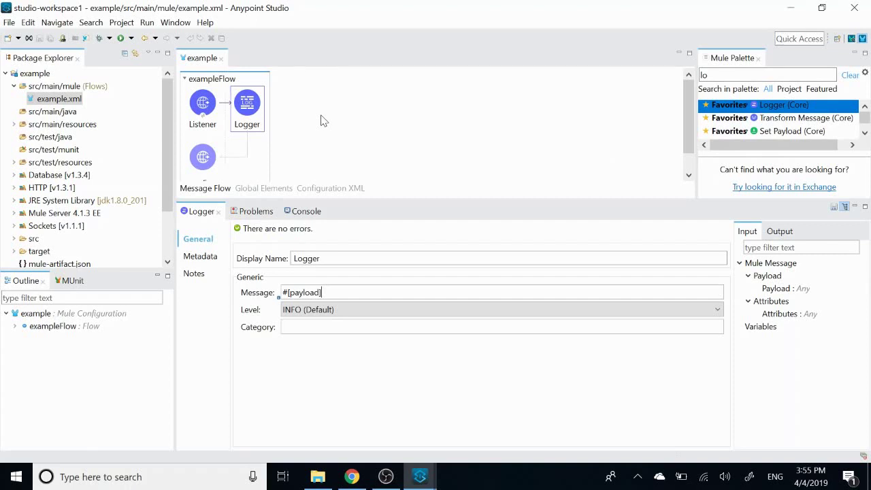
- Place a Set Payload component after the Logger, replace its value with "my first project", and save
{"action": "left_click_drag", "start_coordinate": [783, 130], "coordinate": [274, 107]}
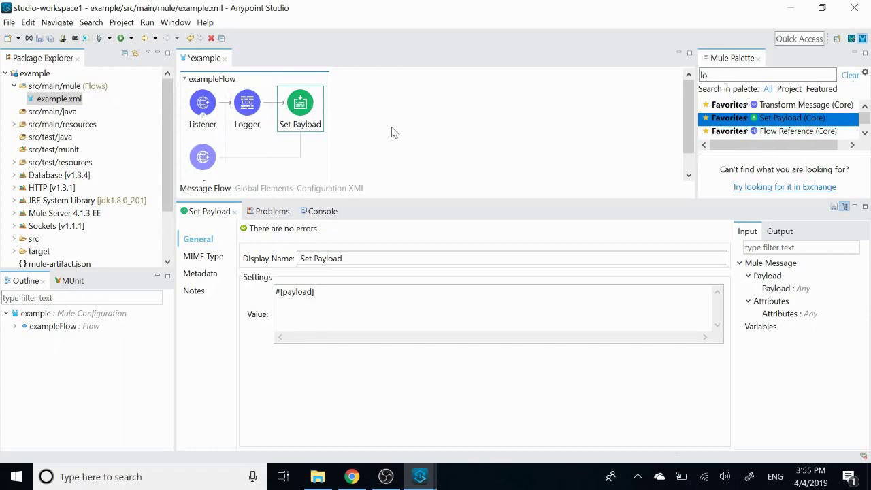
{"action": "left_click", "coordinate": [313, 289]}
{"action": "key", "text": "BackSpace"}
{"action": "key", "text": "BackSpace"}
{"action": "key", "text": "BackSpace"}
{"action": "key", "text": "BackSpace"}
{"action": "key", "text": "BackSpace"}
{"action": "key", "text": "BackSpace"}
{"action": "key", "text": "BackSpace"}
{"action": "key", "text": "BackSpace"}
{"action": "key", "text": "BackSpace"}
{"action": "key", "text": "BackSpace"}
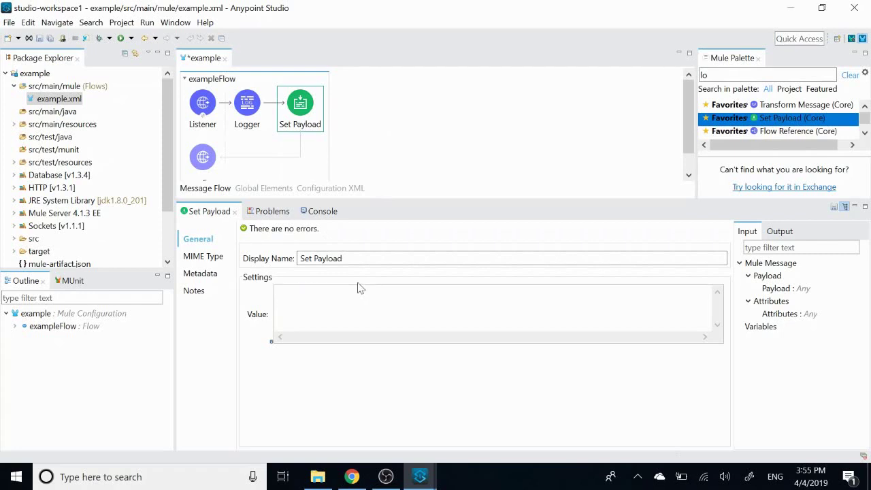
{"action": "type", "text": "my"}
{"action": "type", "text": "first pro"}
{"action": "left_click", "coordinate": [50, 38]}
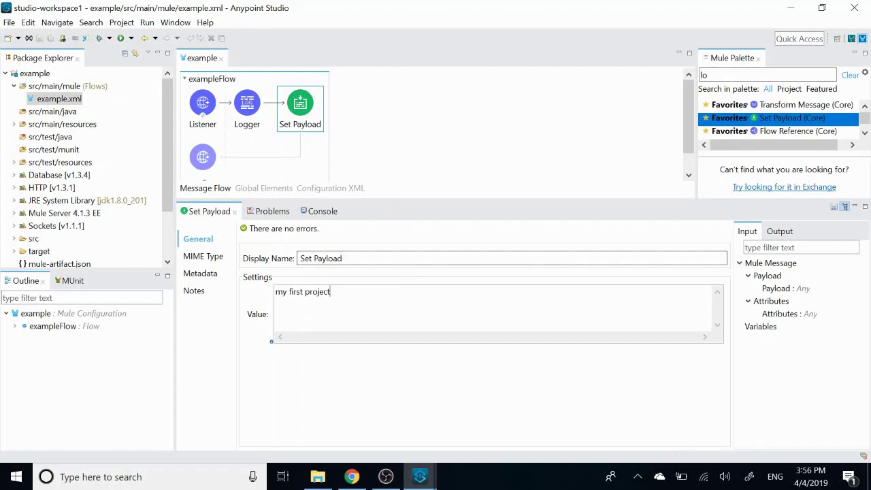
- Look through the All-tools and soapUI folders in File Explorer, and launch the ARC REST client from the Desktop folder
{"action": "left_click", "coordinate": [306, 481]}
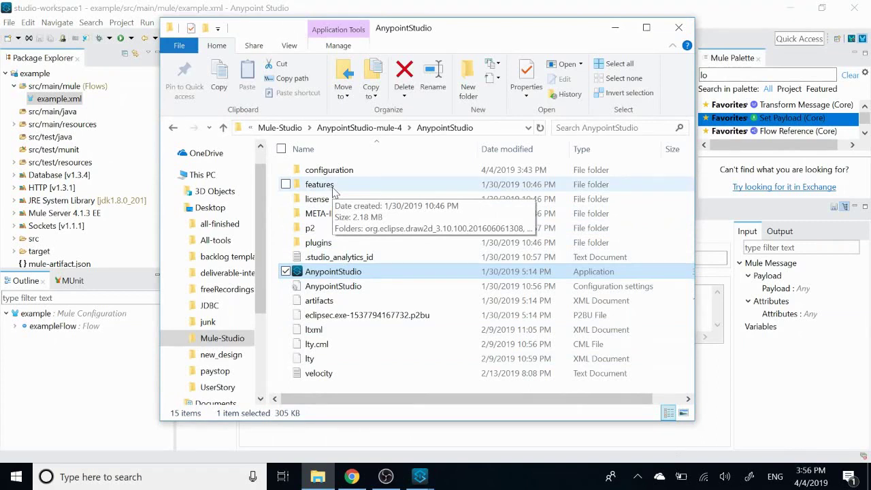
{"action": "left_click", "coordinate": [207, 208]}
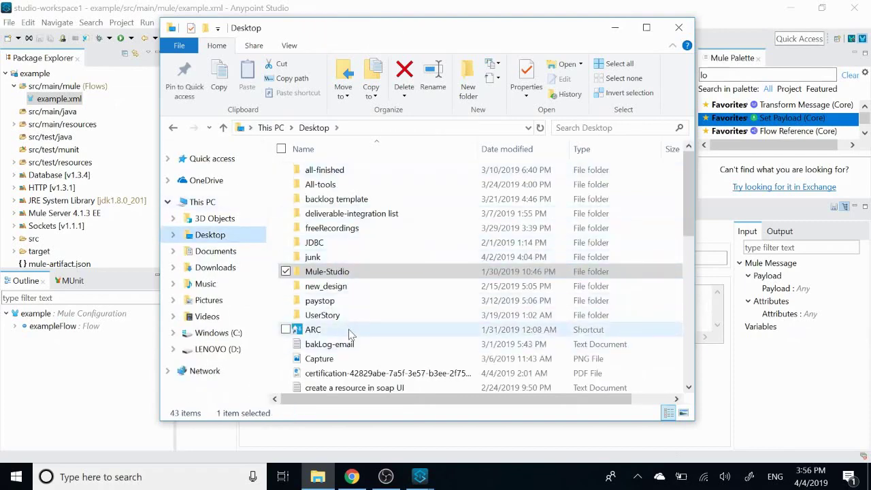
{"action": "double_click", "coordinate": [340, 184]}
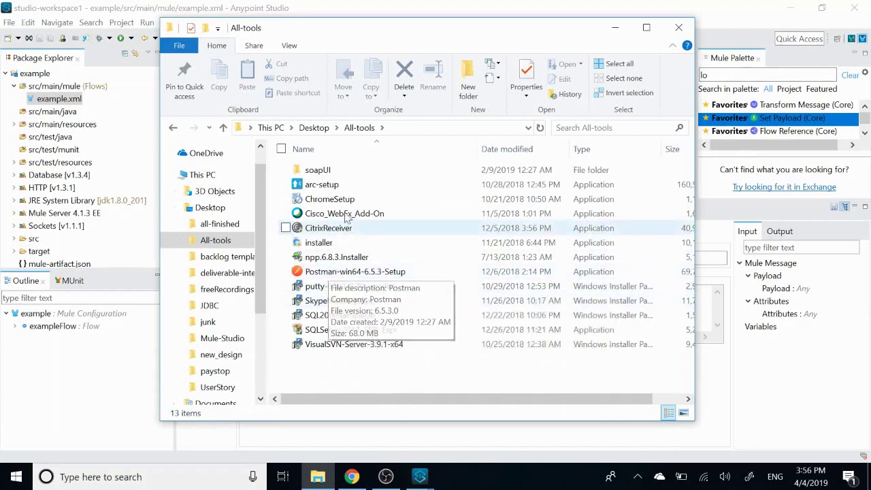
{"action": "double_click", "coordinate": [345, 170]}
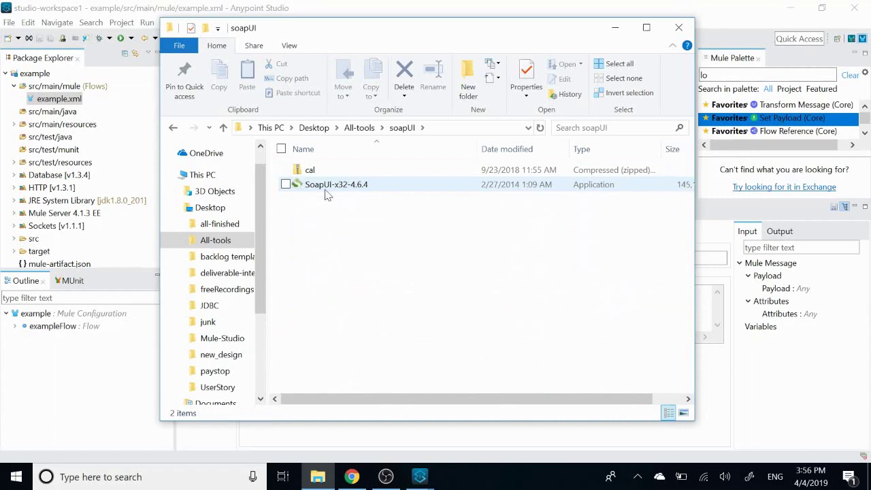
{"action": "left_click", "coordinate": [215, 240]}
{"action": "left_click", "coordinate": [211, 207]}
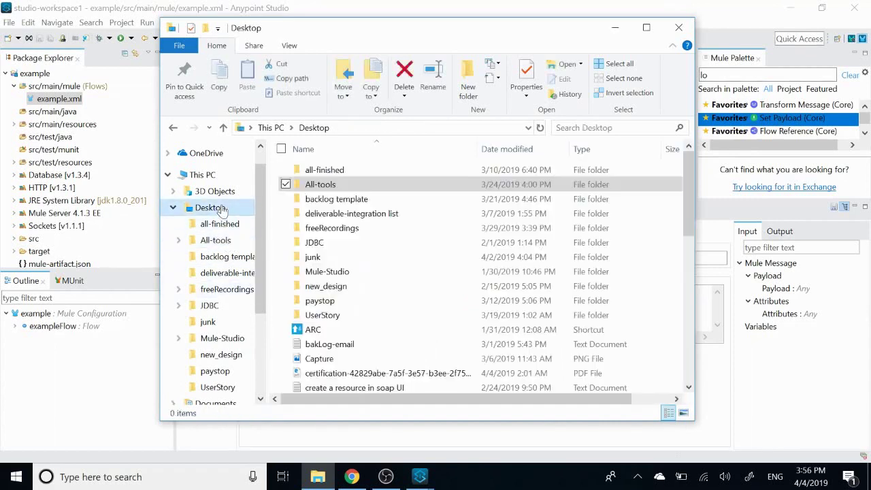
{"action": "double_click", "coordinate": [328, 330]}
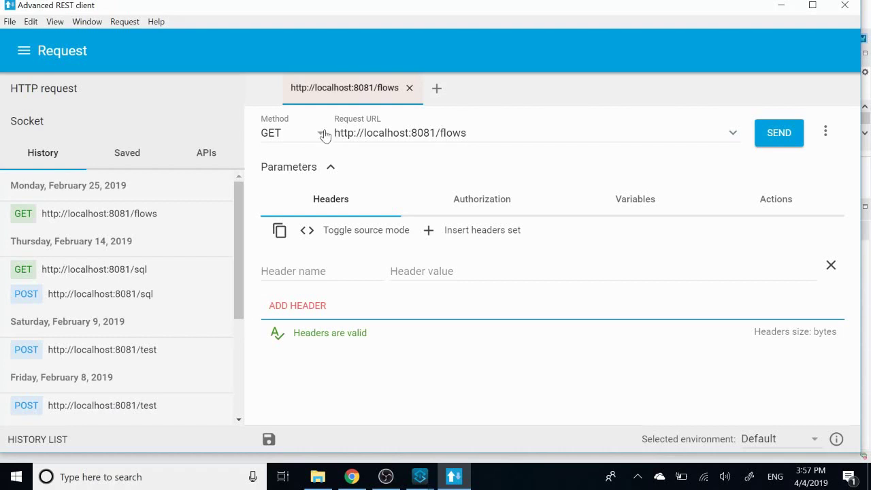
- Check the finished flow in the studio-workspace1 window and return to the request URL in Advanced REST client
{"action": "mouse_move", "coordinate": [420, 476]}
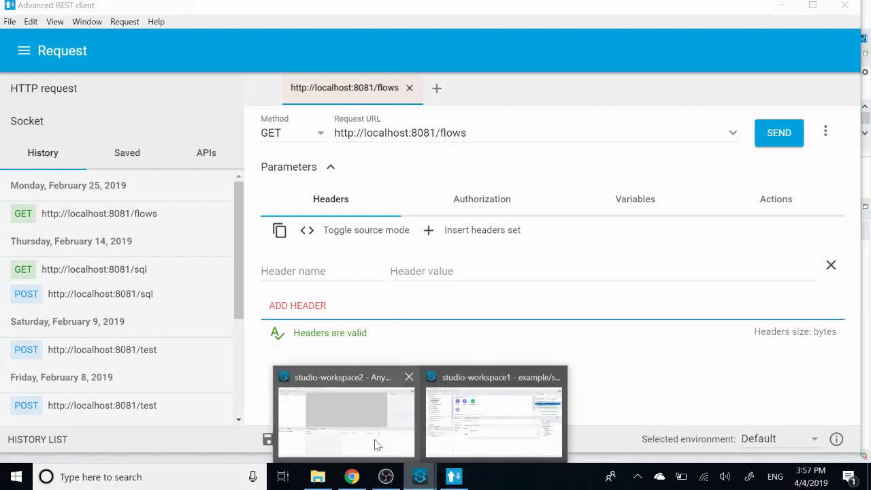
{"action": "left_click", "coordinate": [506, 407]}
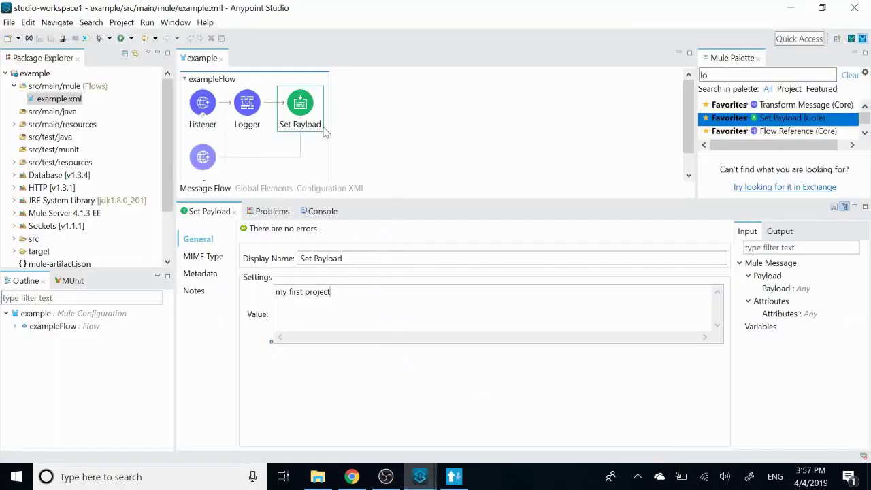
{"action": "left_click", "coordinate": [454, 478]}
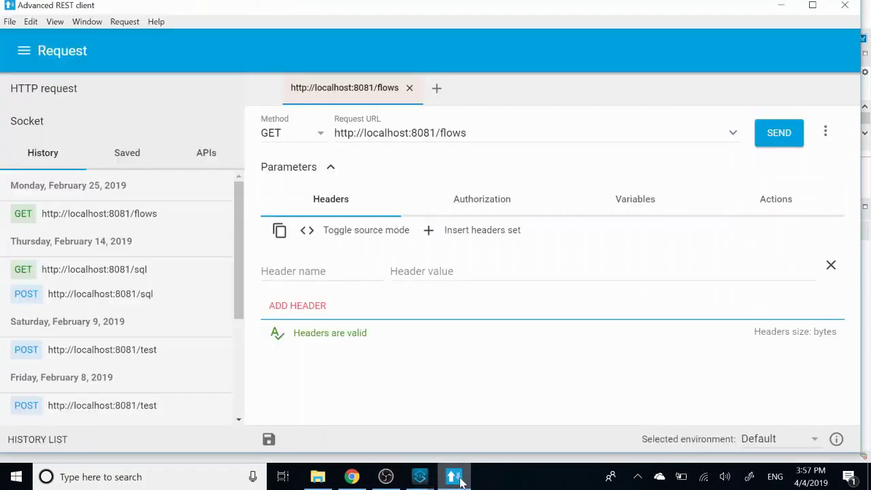
{"action": "left_click", "coordinate": [538, 133]}
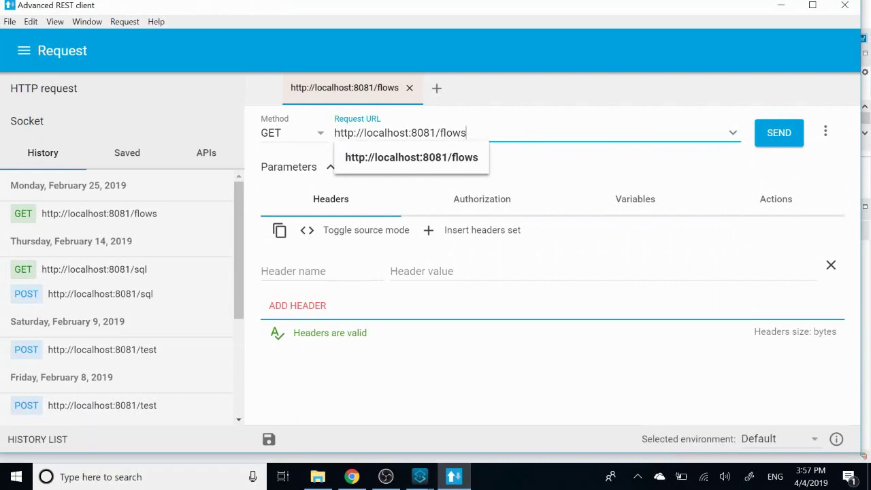
- Open the Listener's HTTP_Listener_config in the studio-workspace1 window and confirm it with HTTP (Default) as the protocol
{"action": "mouse_move", "coordinate": [417, 472]}
{"action": "left_click", "coordinate": [488, 422]}
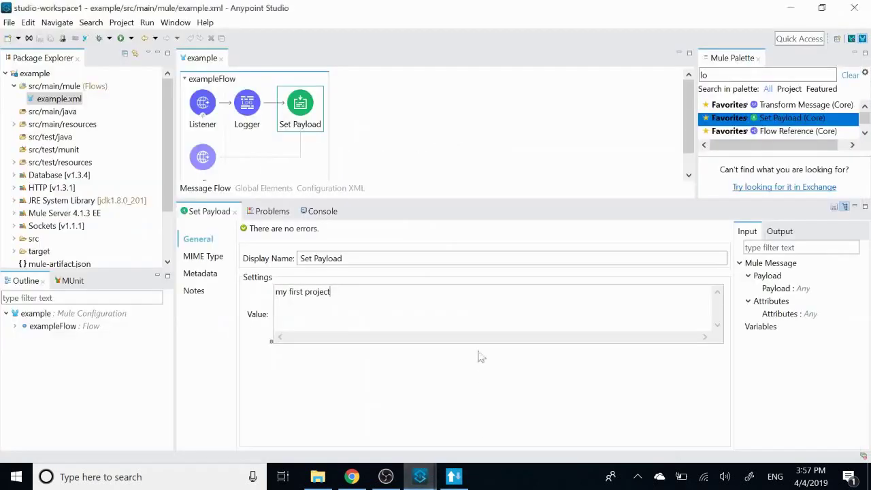
{"action": "left_click", "coordinate": [213, 111]}
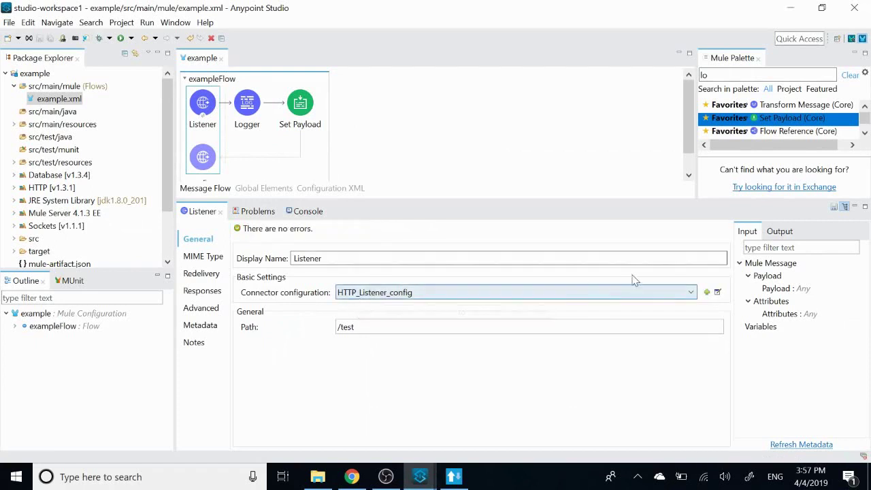
{"action": "left_click", "coordinate": [717, 292]}
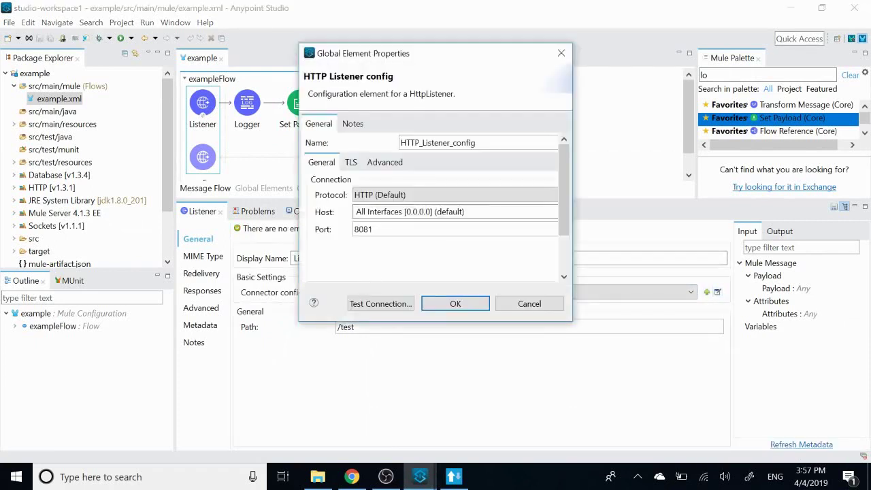
{"action": "left_click", "coordinate": [388, 196]}
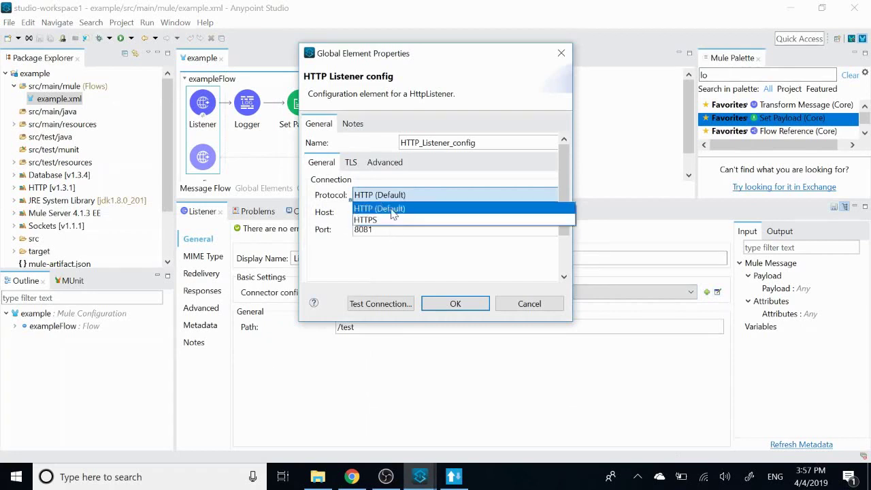
{"action": "left_click", "coordinate": [389, 209]}
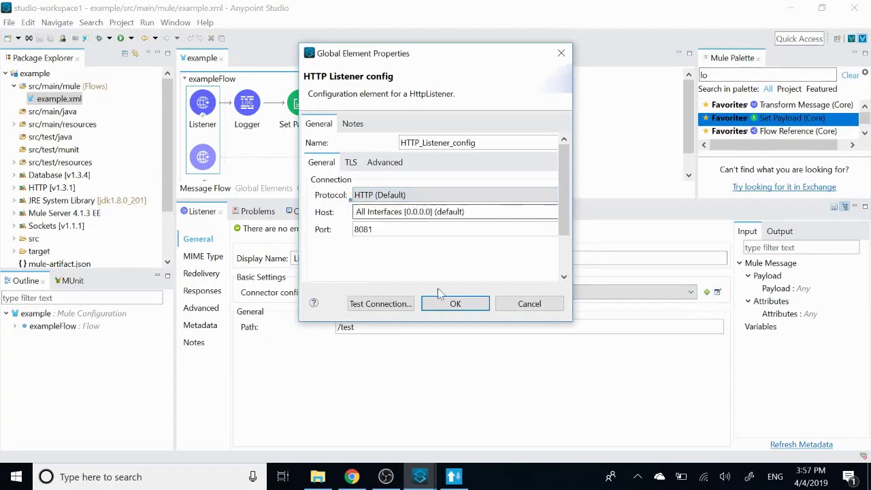
{"action": "left_click", "coordinate": [451, 304]}
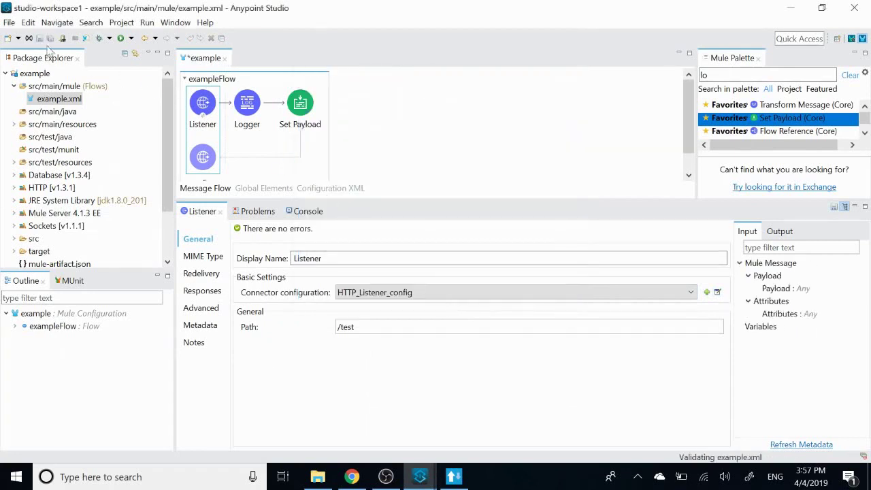
- Compare the request URL in Advanced REST client with the host and port in HTTP_Listener_config, confirm the configuration and save the flow
{"action": "left_click", "coordinate": [454, 476]}
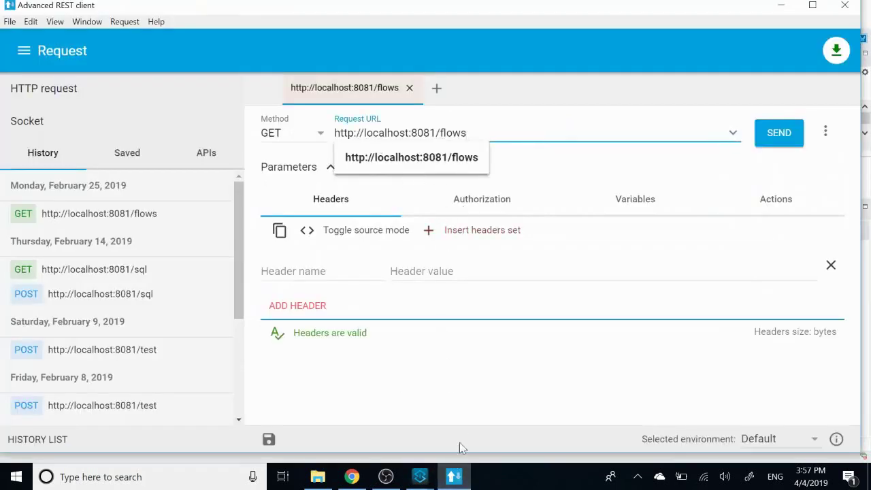
{"action": "mouse_move", "coordinate": [420, 476]}
{"action": "left_click", "coordinate": [347, 414]}
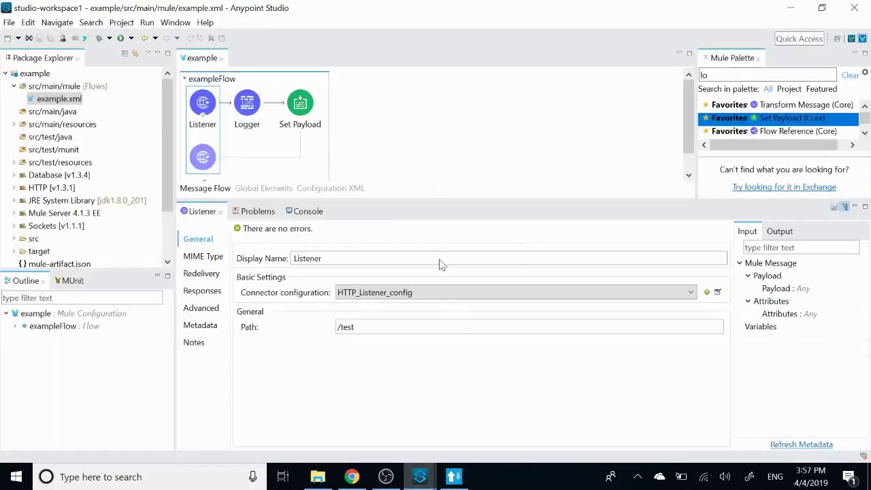
{"action": "left_click", "coordinate": [717, 292]}
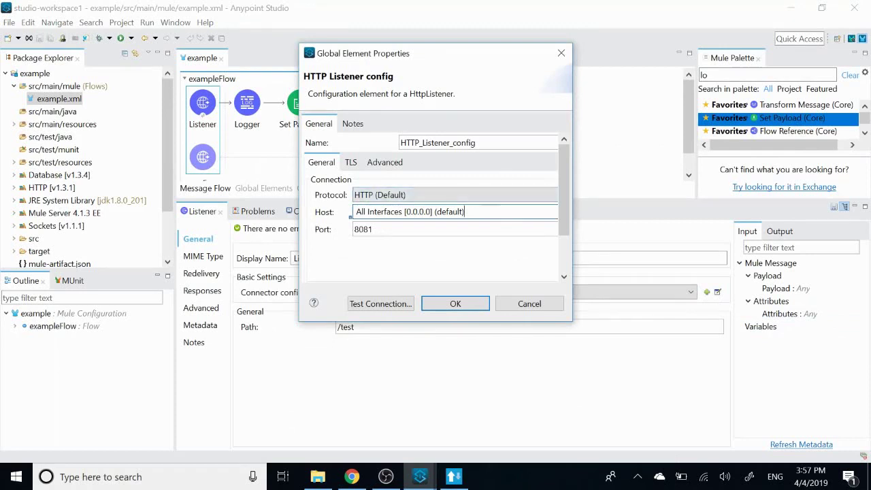
{"action": "left_click", "coordinate": [465, 211]}
{"action": "left_click", "coordinate": [455, 304]}
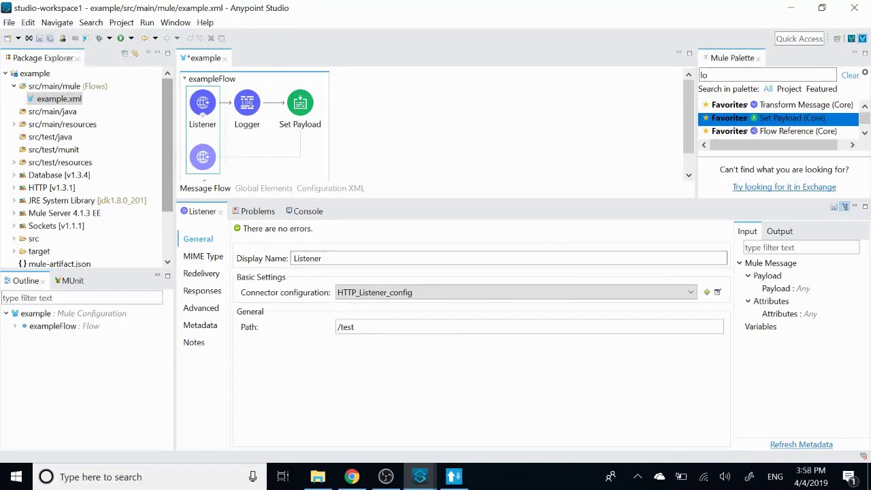
{"action": "left_click", "coordinate": [47, 39]}
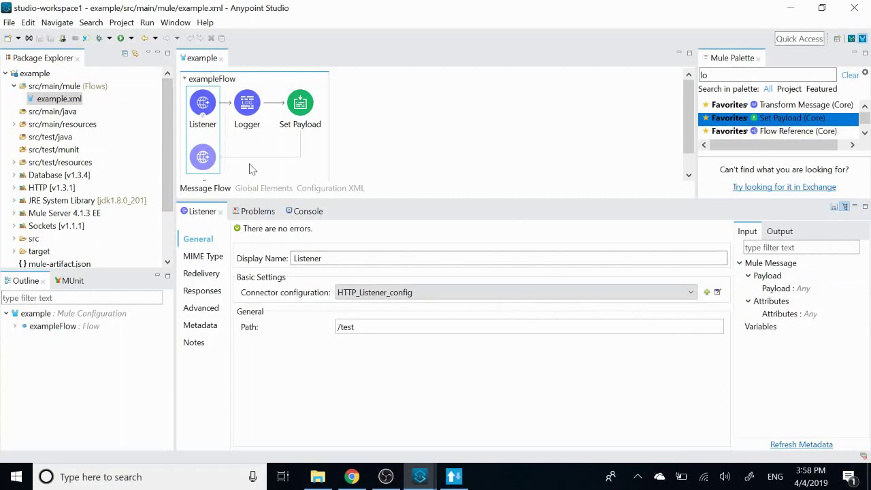
{"action": "left_click", "coordinate": [454, 476]}
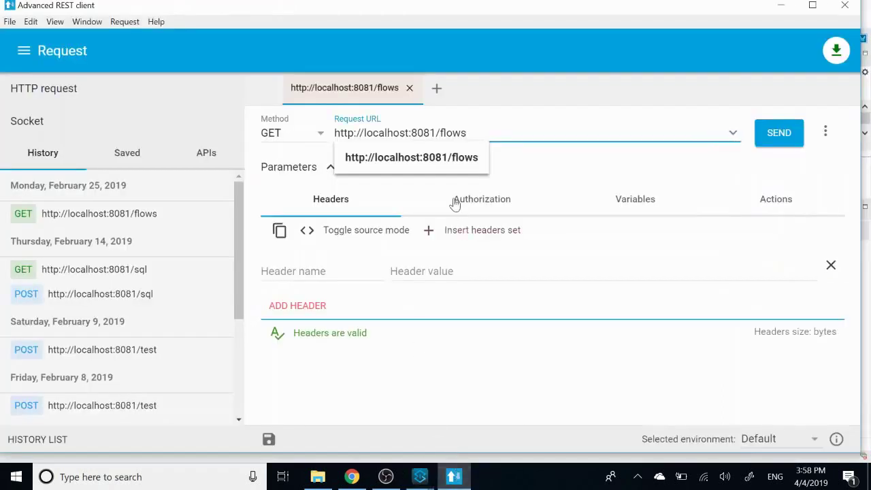
{"action": "key", "text": "BackSpace"}
{"action": "key", "text": "BackSpace"}
{"action": "key", "text": "BackSpace"}
{"action": "key", "text": "BackSpace"}
{"action": "key", "text": "BackSpace"}
{"action": "type", "text": "test"}
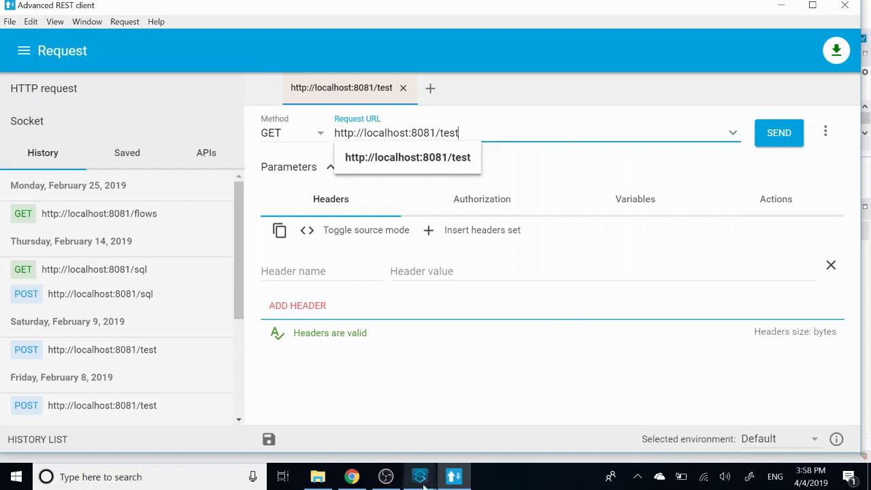
{"action": "left_click", "coordinate": [776, 132]}
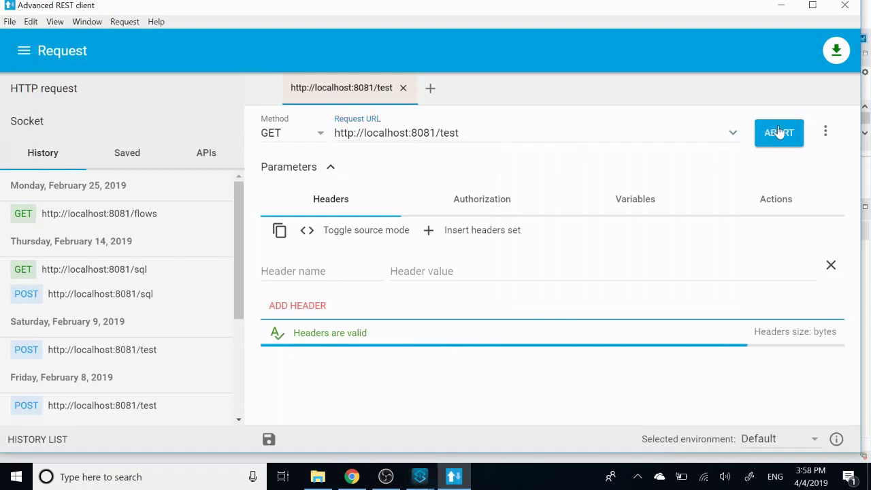
{"action": "scroll", "coordinate": [488, 375], "scroll_direction": "down", "scroll_amount": 2}
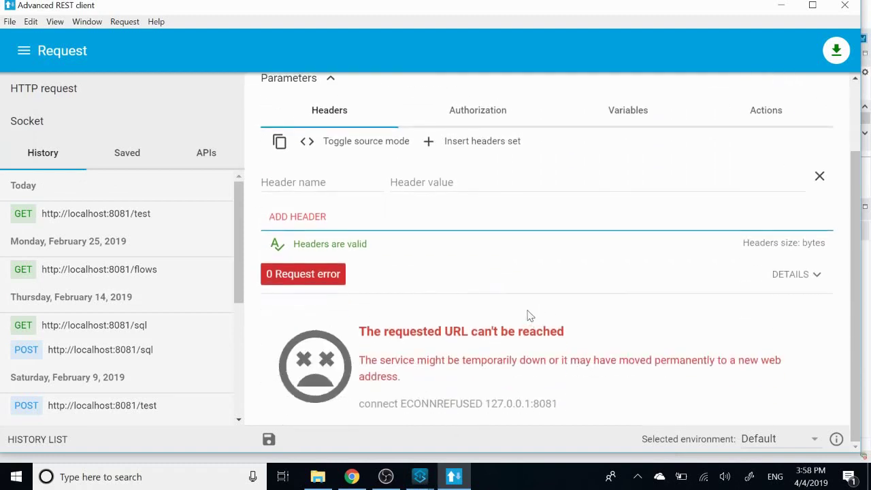
{"action": "scroll", "coordinate": [527, 316], "scroll_direction": "up", "scroll_amount": 2}
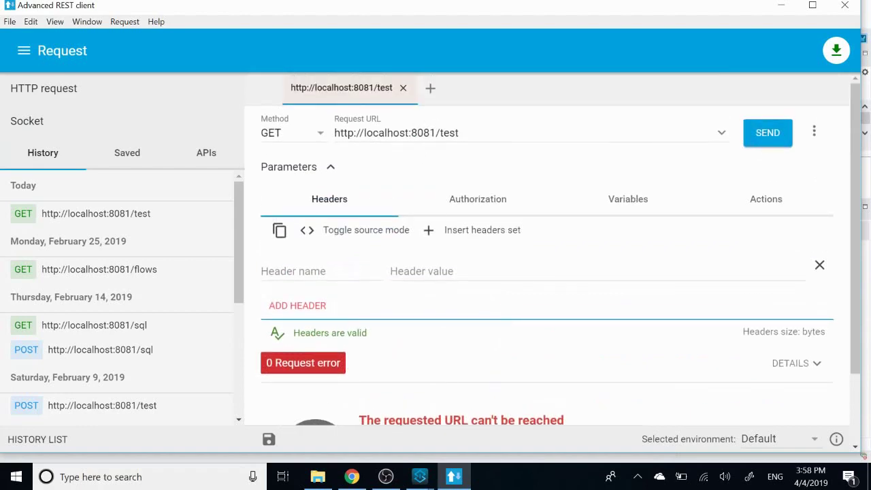
- Run the example project from the flow canvas in studio-workspace1 and look through its startup output in the console
{"action": "mouse_move", "coordinate": [418, 476]}
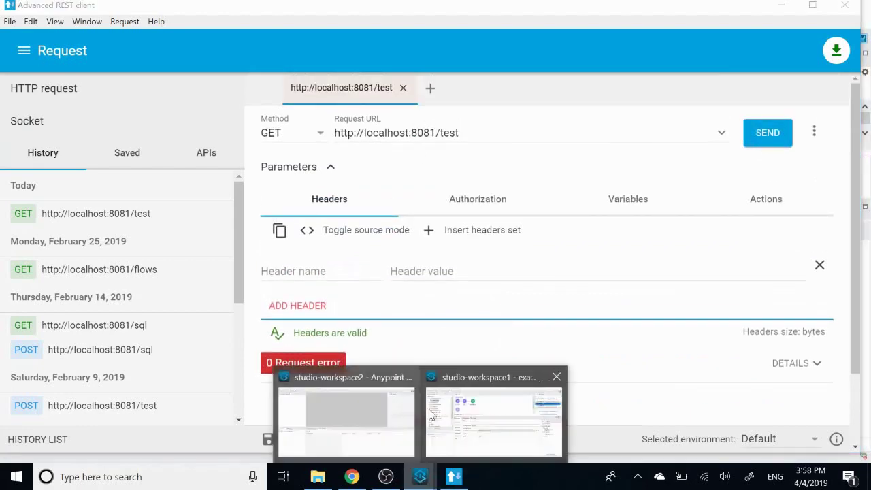
{"action": "left_click", "coordinate": [480, 420]}
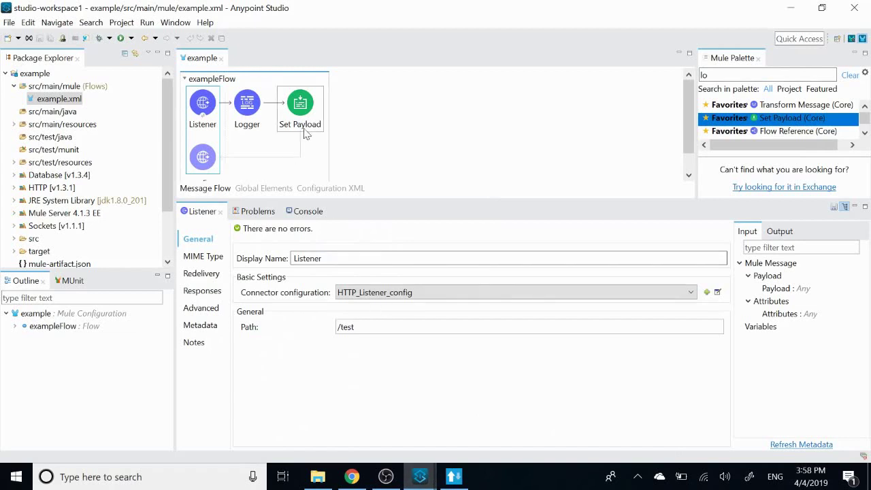
{"action": "right_click", "coordinate": [382, 100]}
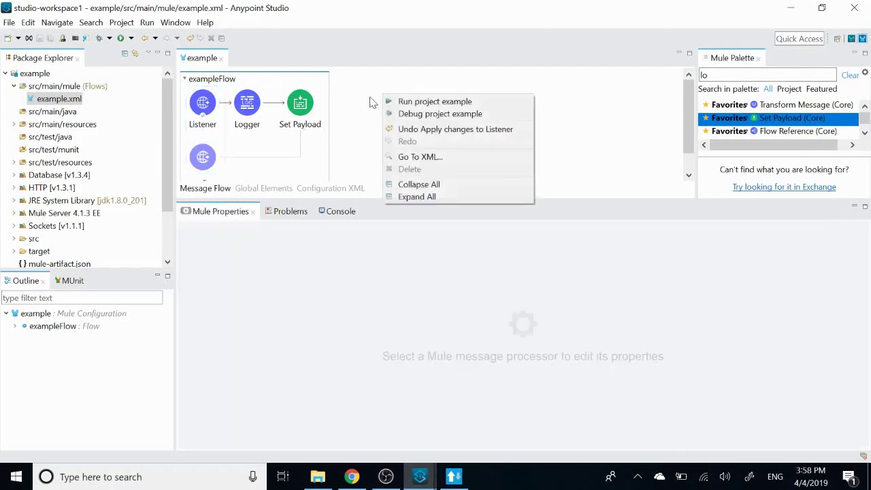
{"action": "right_click", "coordinate": [350, 95]}
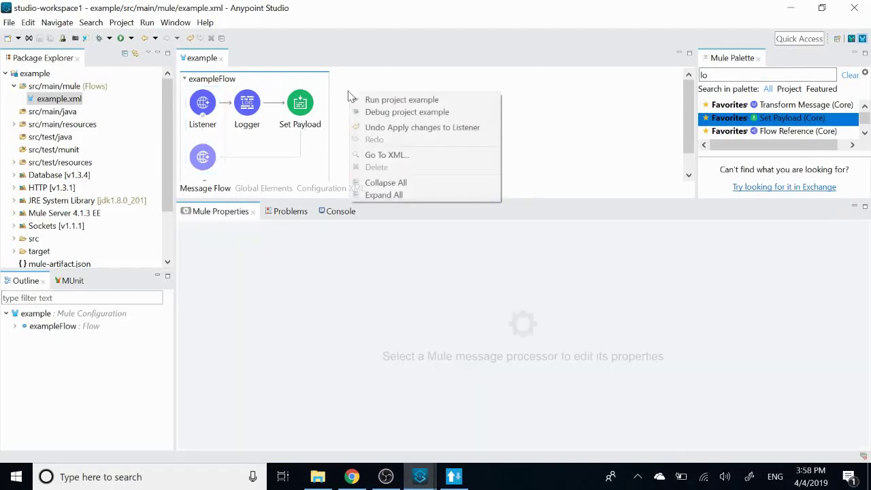
{"action": "left_click", "coordinate": [399, 100]}
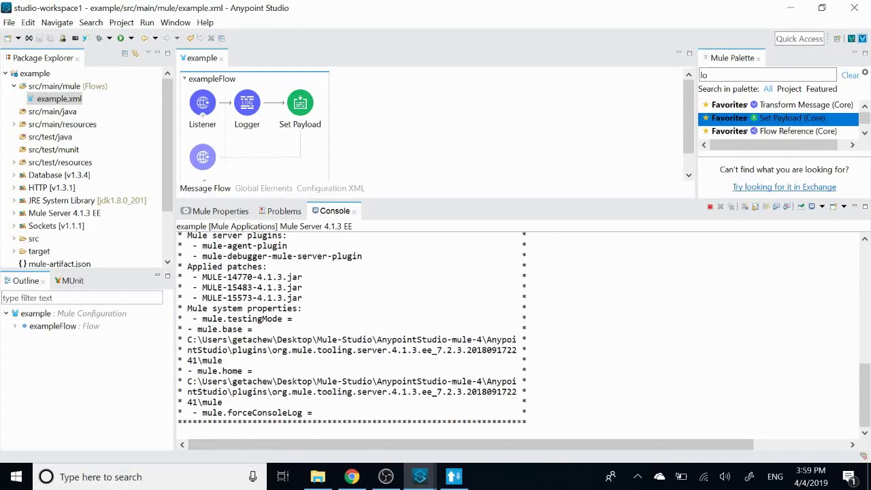
{"action": "scroll", "coordinate": [476, 333], "scroll_direction": "up", "scroll_amount": 12}
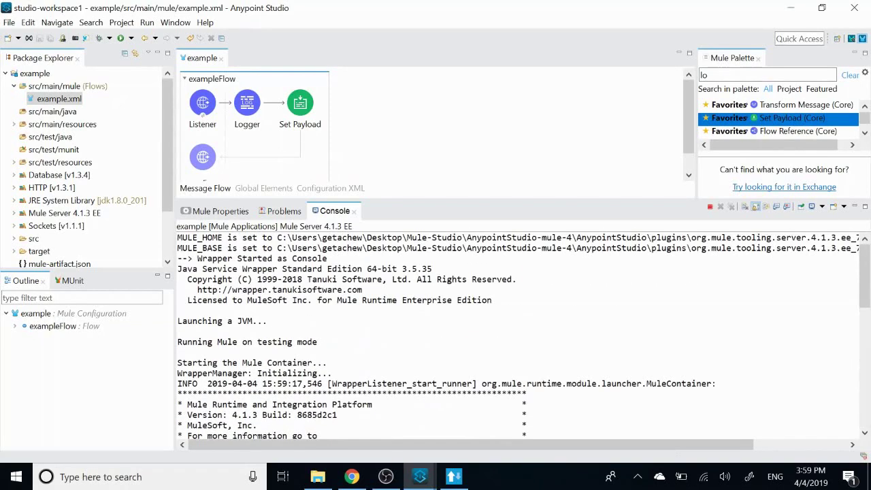
{"action": "scroll", "coordinate": [476, 333], "scroll_direction": "down", "scroll_amount": 10}
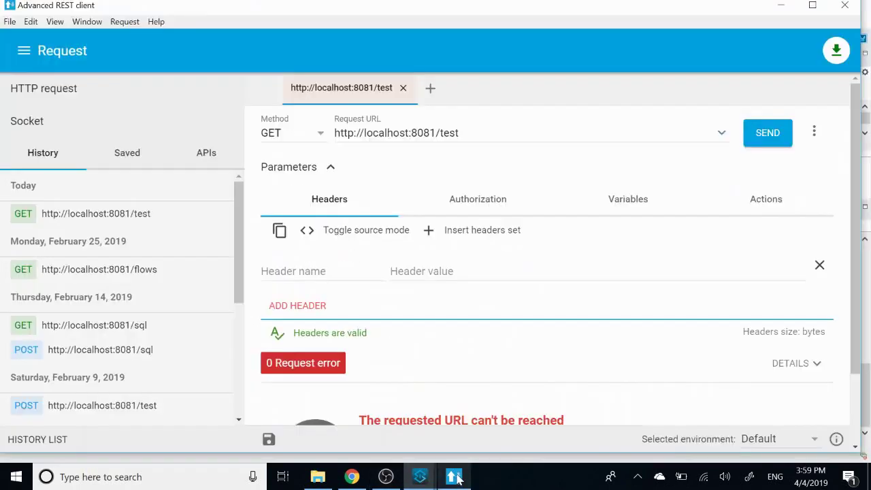
- Try the GET request again in Advanced REST client and go back to the console in studio-workspace1
{"action": "left_click", "coordinate": [454, 477]}
{"action": "left_click", "coordinate": [766, 132]}
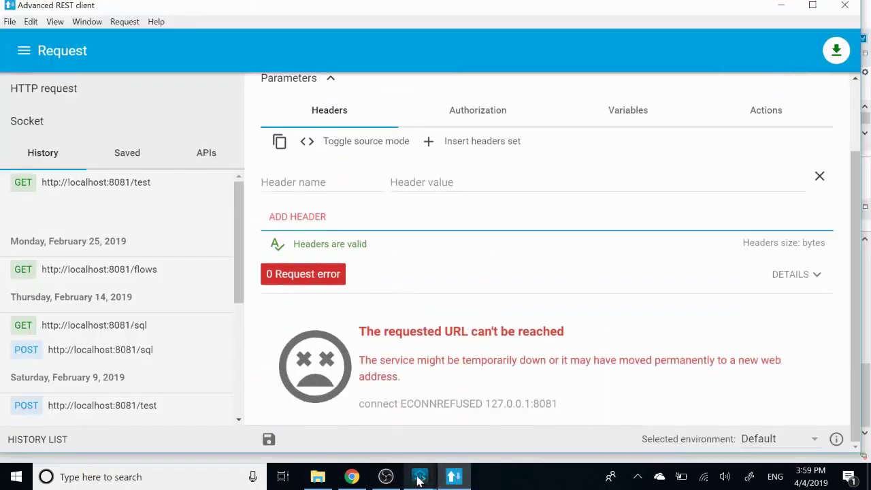
{"action": "mouse_move", "coordinate": [420, 477]}
{"action": "left_click", "coordinate": [463, 401]}
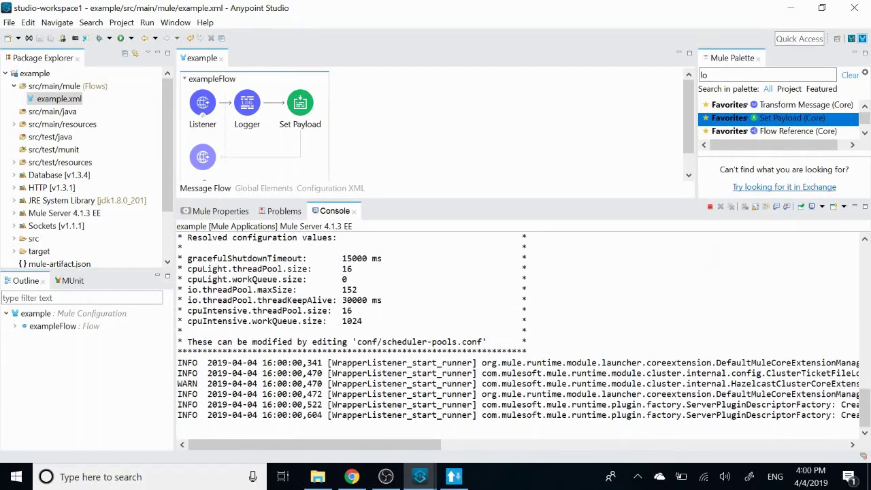
- Examine the Mule console log from server startup through to the example application's deployment status
{"action": "left_click_drag", "start_coordinate": [416, 445], "coordinate": [385, 435]}
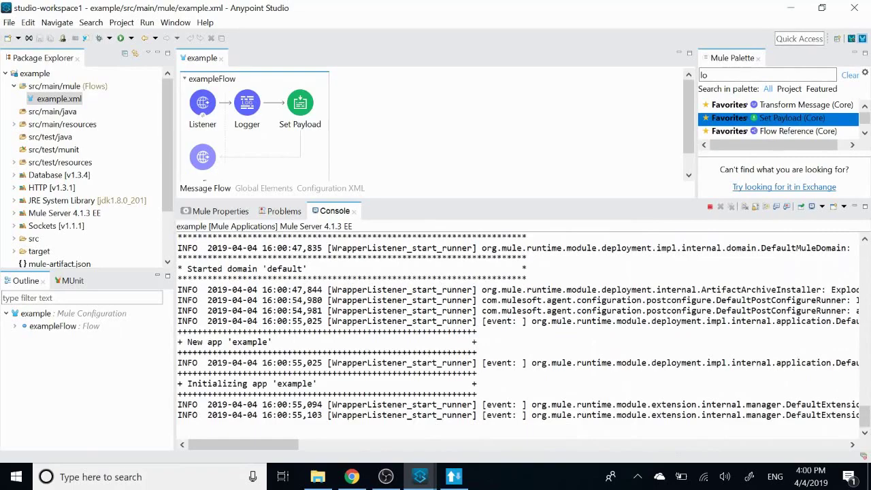
{"action": "scroll", "coordinate": [517, 334], "scroll_direction": "up", "scroll_amount": 15}
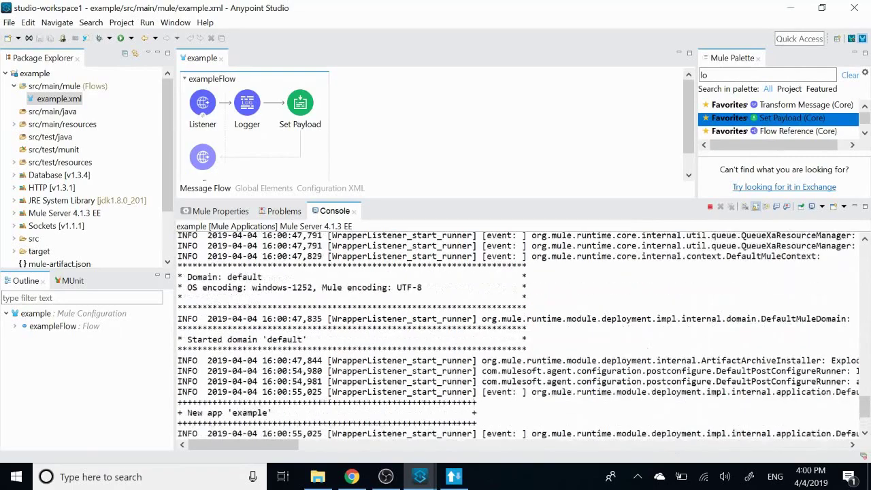
{"action": "scroll", "coordinate": [517, 333], "scroll_direction": "up", "scroll_amount": 15}
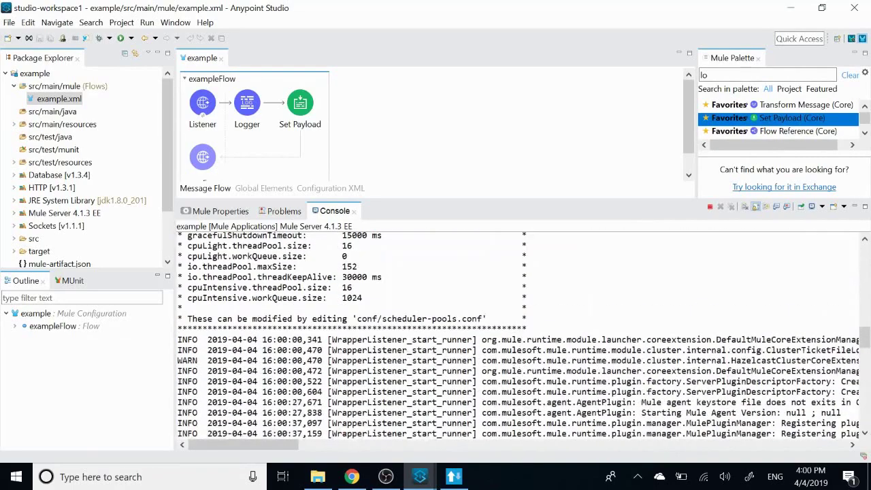
{"action": "scroll", "coordinate": [517, 333], "scroll_direction": "up", "scroll_amount": 5}
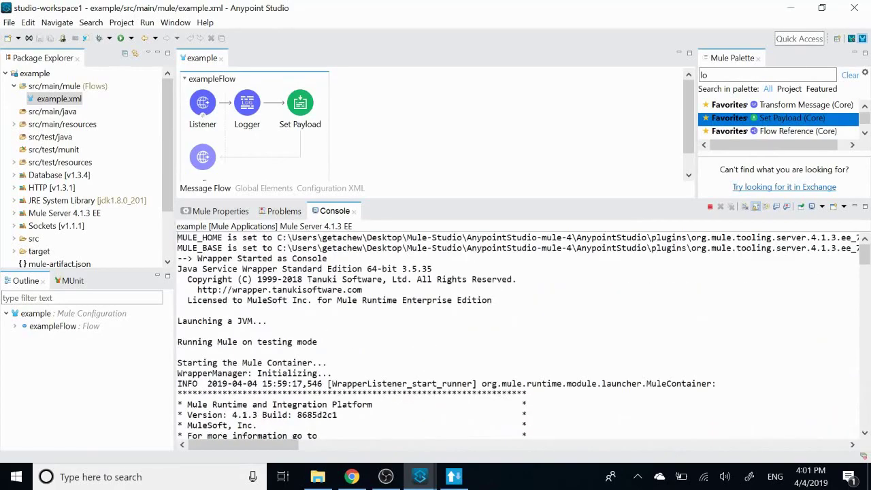
{"action": "scroll", "coordinate": [517, 333], "scroll_direction": "down", "scroll_amount": 10}
{"action": "scroll", "coordinate": [517, 333], "scroll_direction": "down", "scroll_amount": 15}
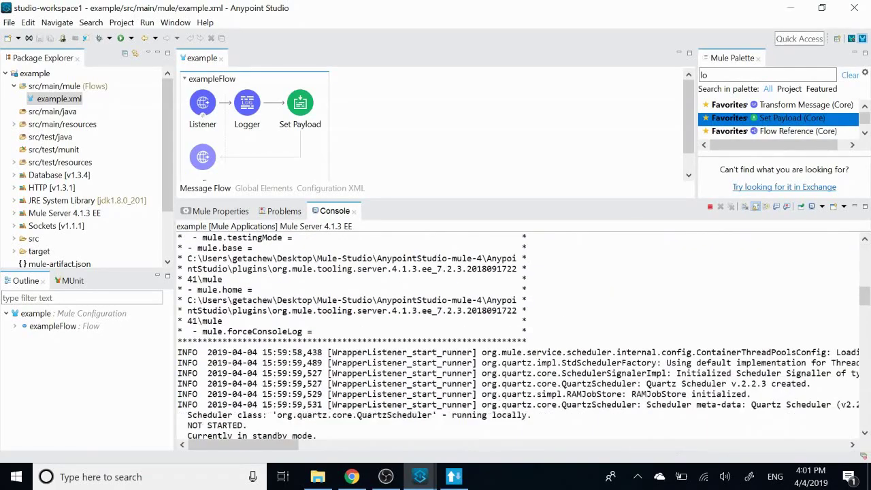
{"action": "scroll", "coordinate": [517, 333], "scroll_direction": "down", "scroll_amount": 15}
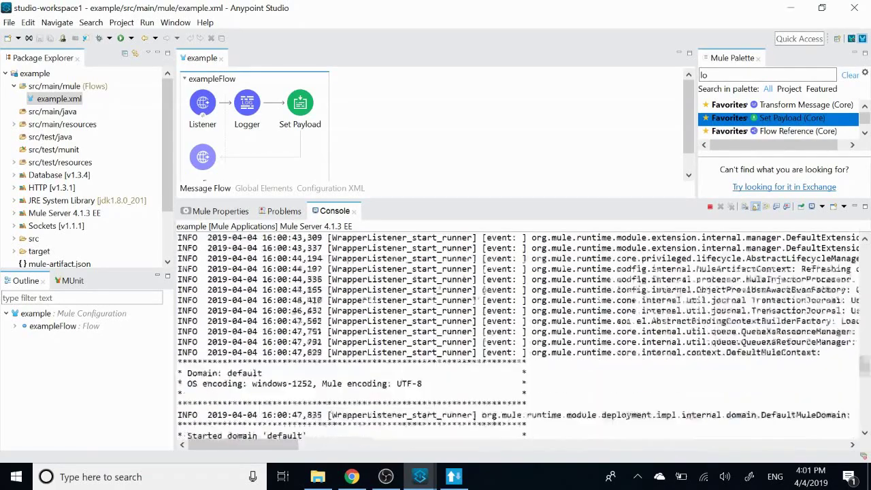
{"action": "scroll", "coordinate": [517, 334], "scroll_direction": "down", "scroll_amount": 1}
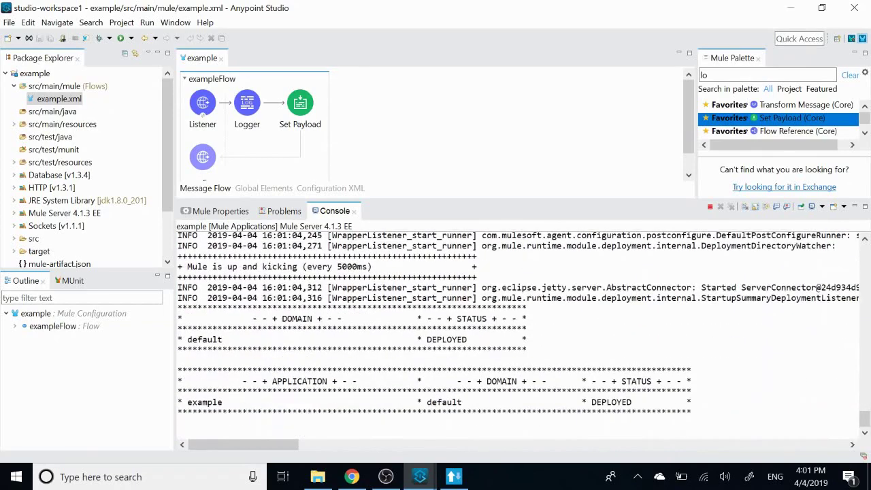
{"action": "left_click_drag", "start_coordinate": [596, 402], "coordinate": [643, 402]}
{"action": "left_click", "coordinate": [642, 402]}
{"action": "left_click", "coordinate": [454, 476]}
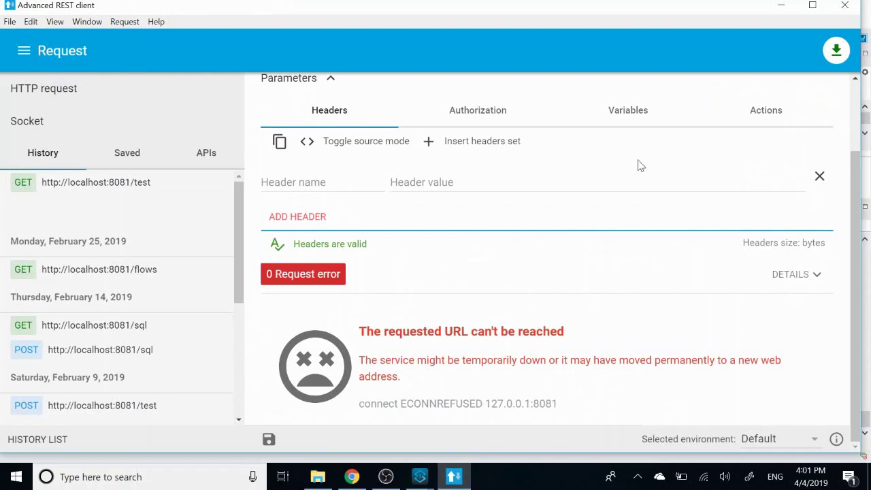
{"action": "scroll", "coordinate": [439, 224], "scroll_direction": "up", "scroll_amount": 2}
{"action": "left_click", "coordinate": [769, 133]}
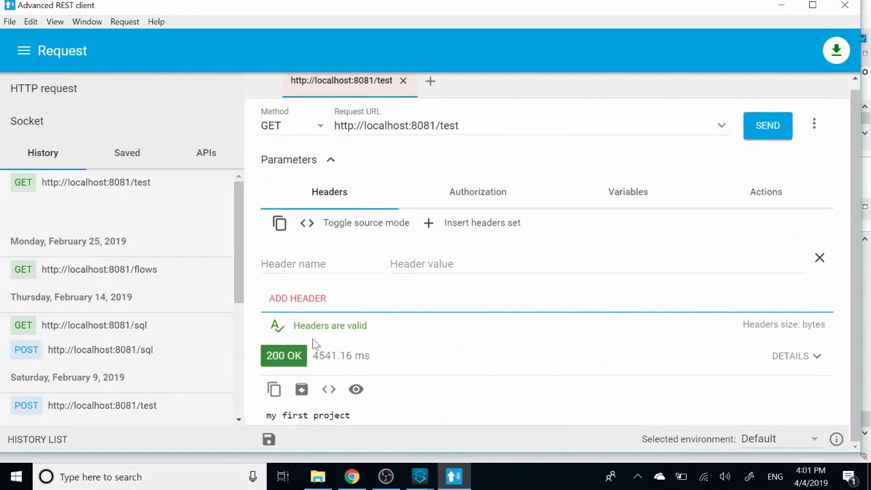
{"action": "left_click_drag", "start_coordinate": [356, 415], "coordinate": [262, 418]}
{"action": "mouse_move", "coordinate": [420, 477]}
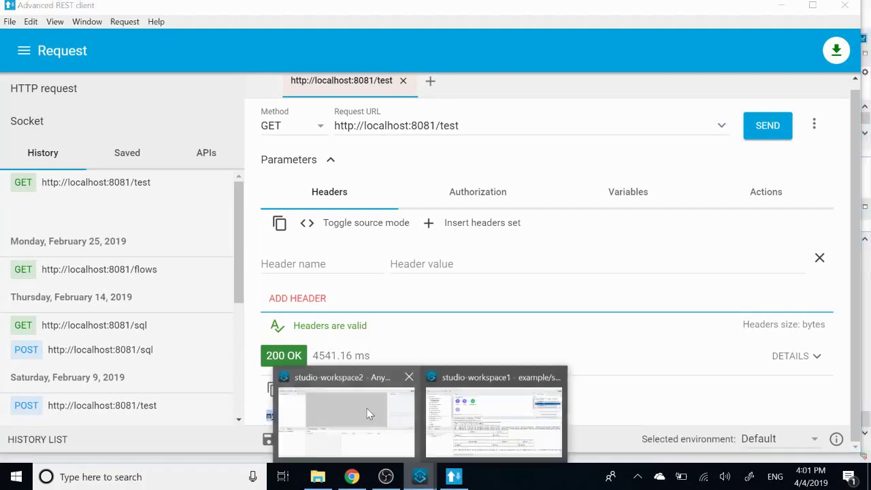
- Switch to studio-workspace1 and review the Set Payload component's value in exampleFlow, highlighting its text
{"action": "left_click", "coordinate": [365, 409]}
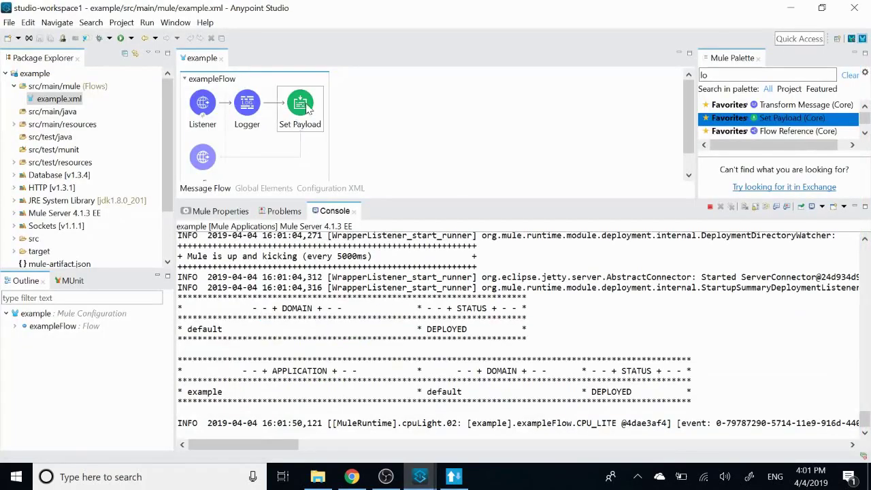
{"action": "left_click", "coordinate": [299, 102]}
{"action": "left_click", "coordinate": [211, 212]}
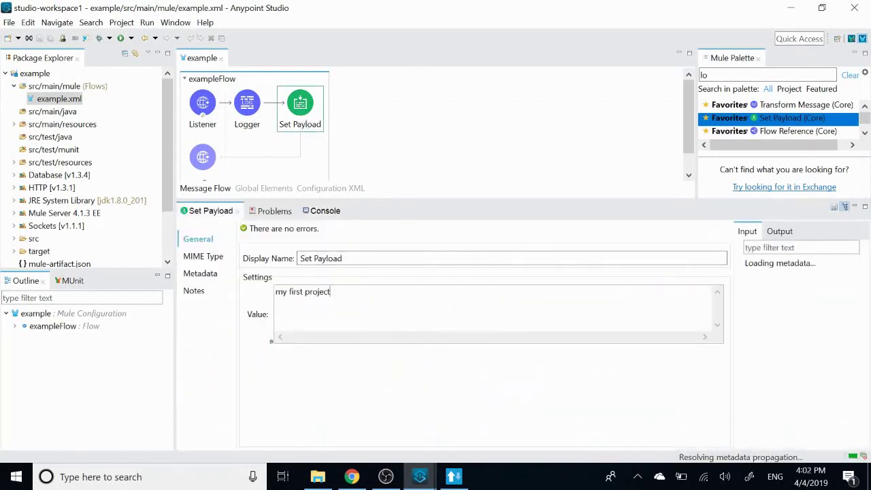
{"action": "left_click_drag", "start_coordinate": [331, 292], "coordinate": [274, 292]}
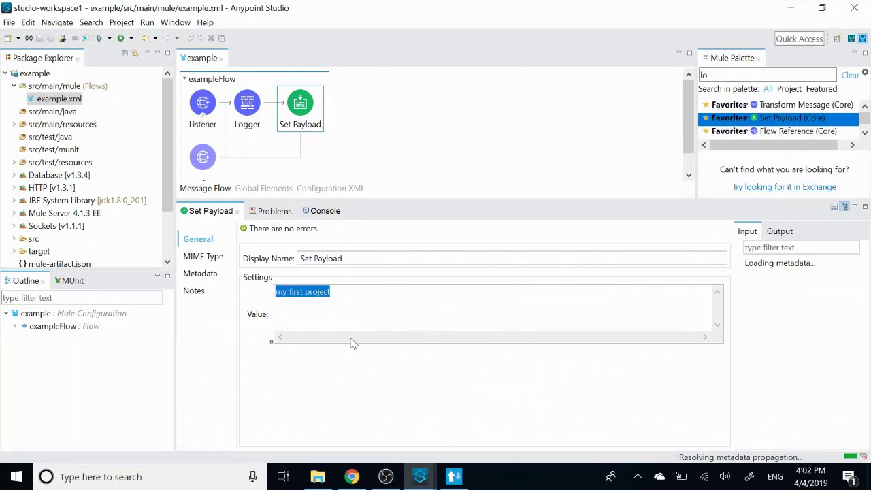
{"action": "left_click", "coordinate": [378, 103]}
- Return to Advanced REST client and compare the request URL with the returned payload by highlighting each
{"action": "left_click", "coordinate": [454, 476]}
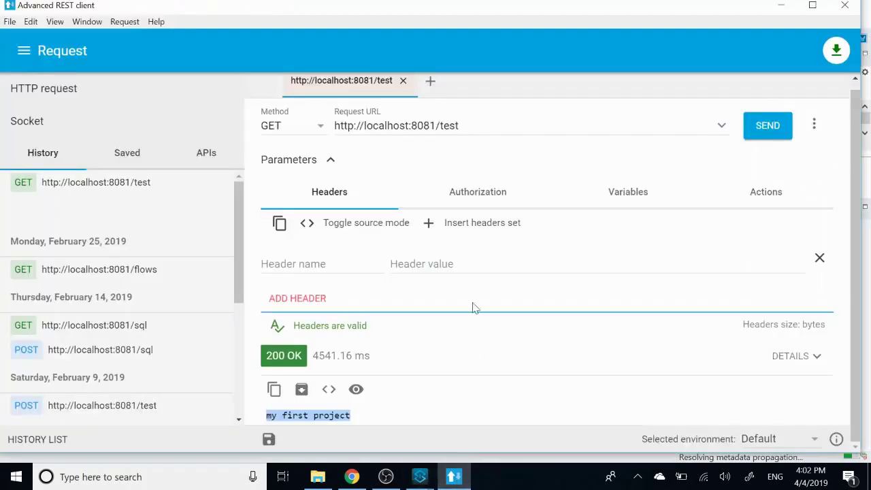
{"action": "left_click_drag", "start_coordinate": [507, 129], "coordinate": [332, 125]}
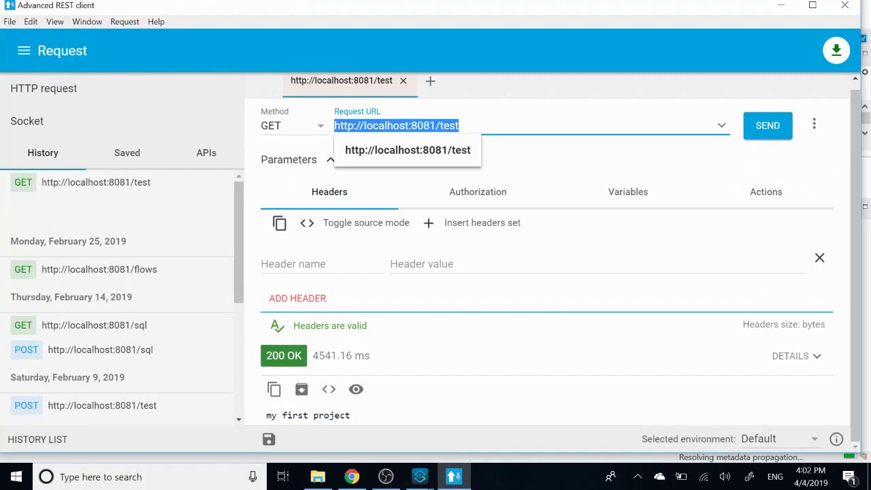
{"action": "key", "text": "ctrl+o"}
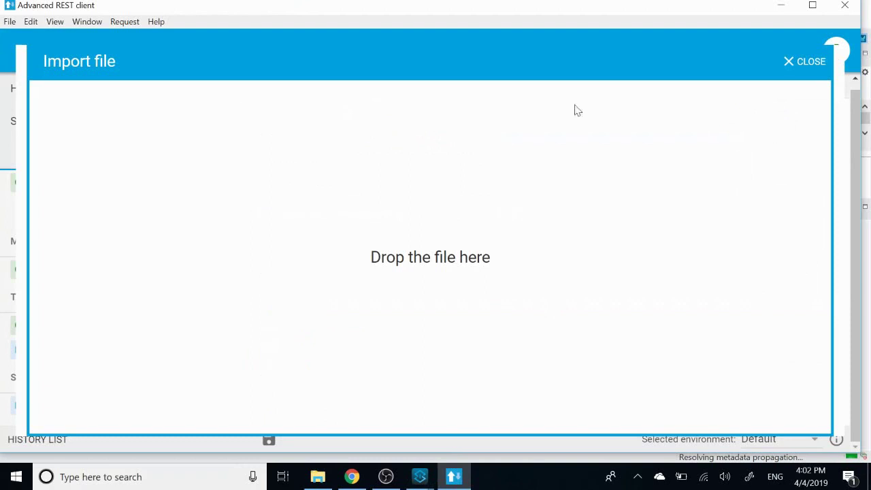
{"action": "left_click", "coordinate": [789, 63]}
{"action": "key", "text": "End"}
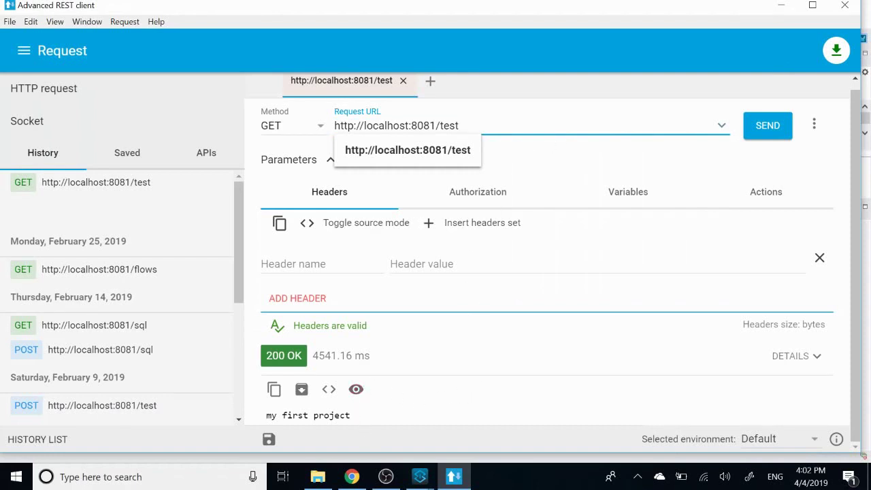
{"action": "left_click_drag", "start_coordinate": [350, 417], "coordinate": [273, 406]}
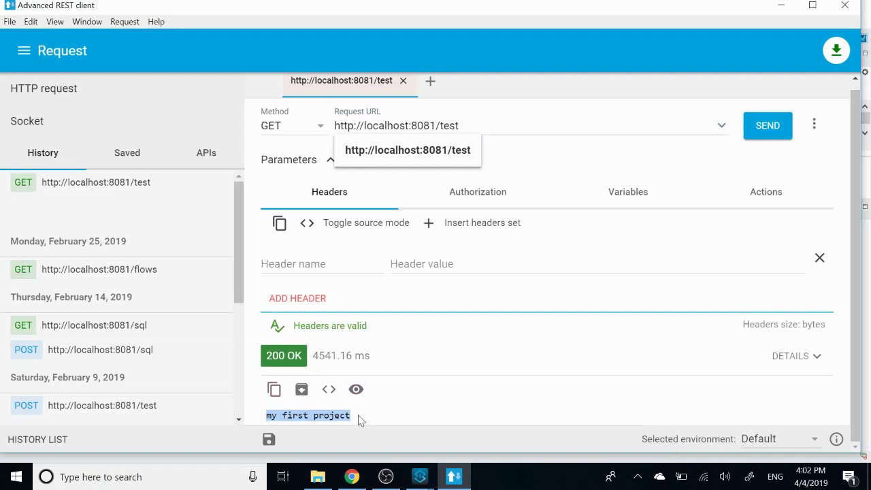
{"action": "left_click", "coordinate": [399, 431]}
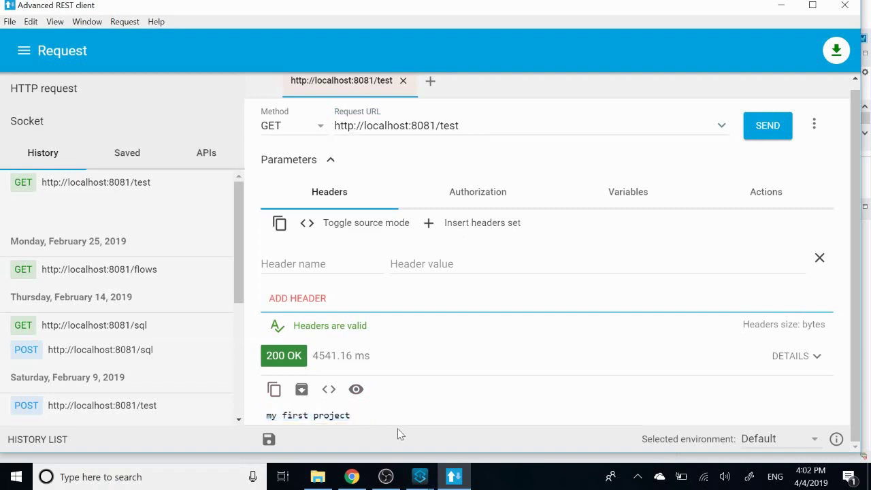